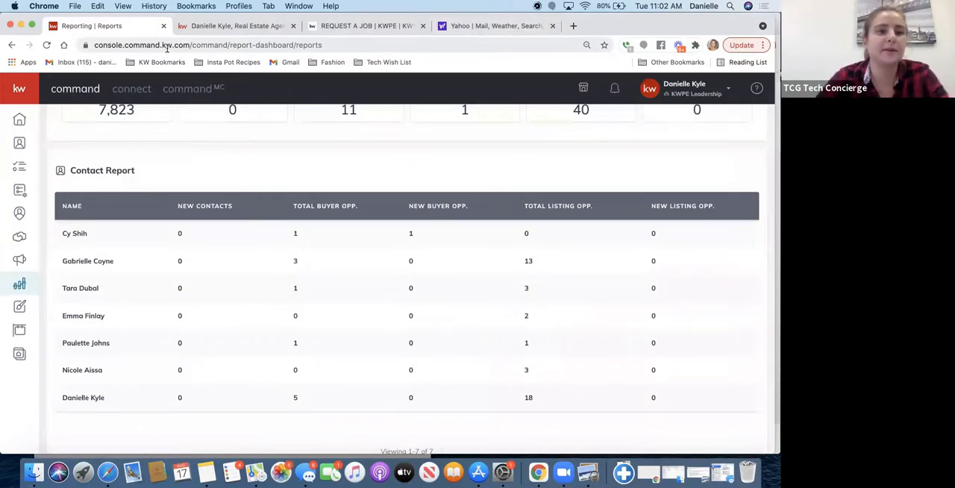
# - Go to the Command home dashboard at agent.kw.com
pyautogui.click(167, 45)
pyautogui.write('agent')
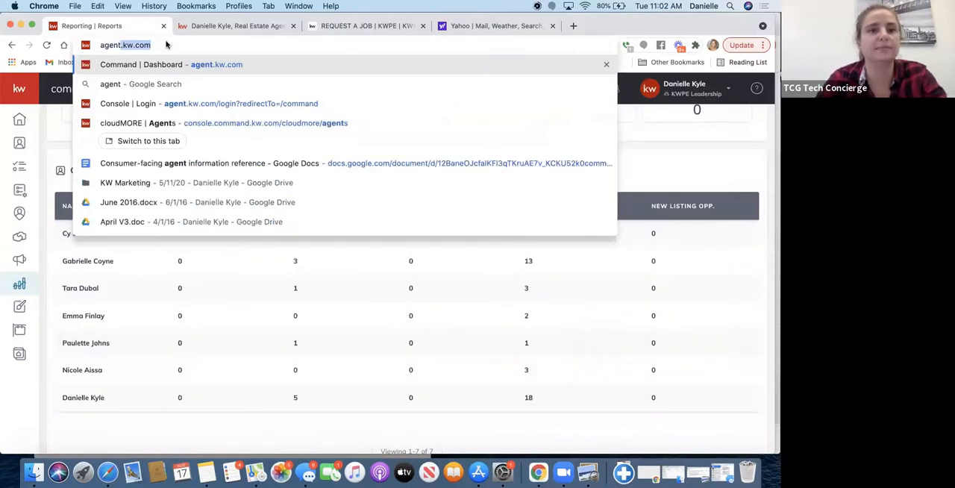
pyautogui.press('Right')
pyautogui.press('Return')
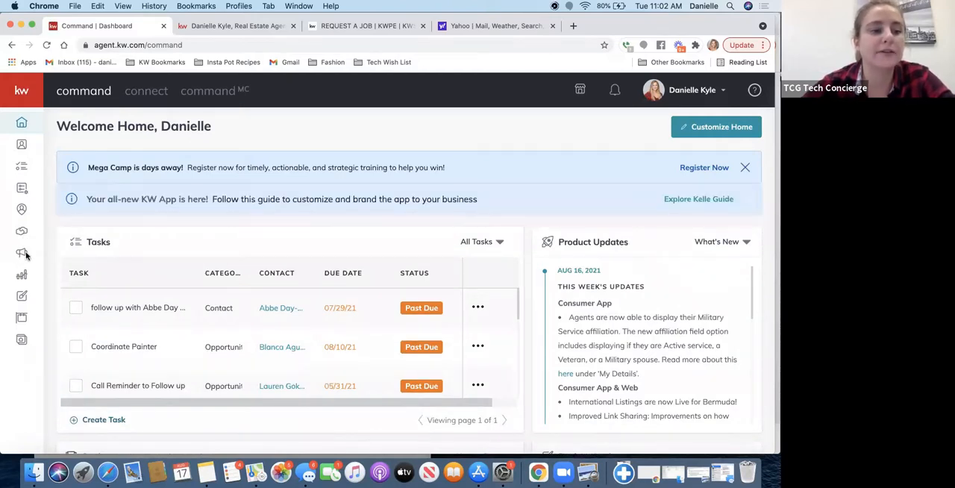
# - Open the paid ads in the Campaigns area and look through the list of existing ads
pyautogui.moveTo(25, 109)
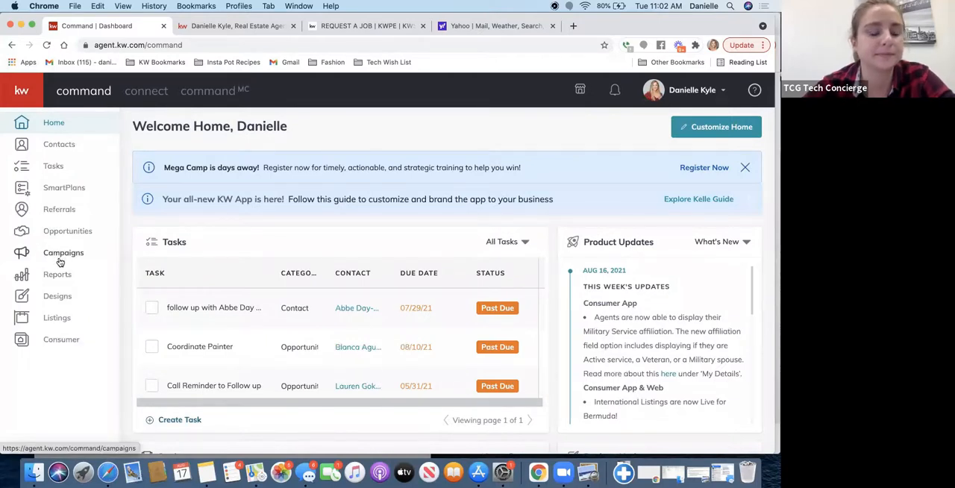
pyautogui.click(60, 261)
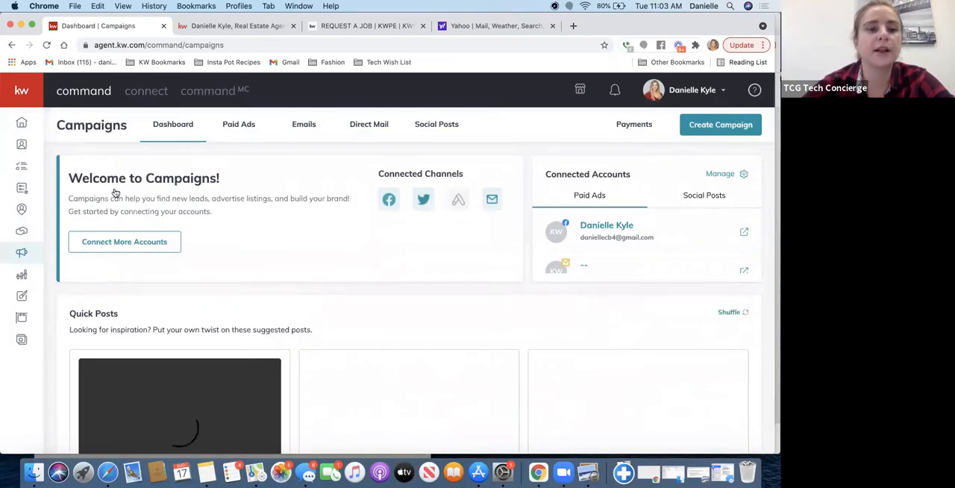
pyautogui.click(235, 132)
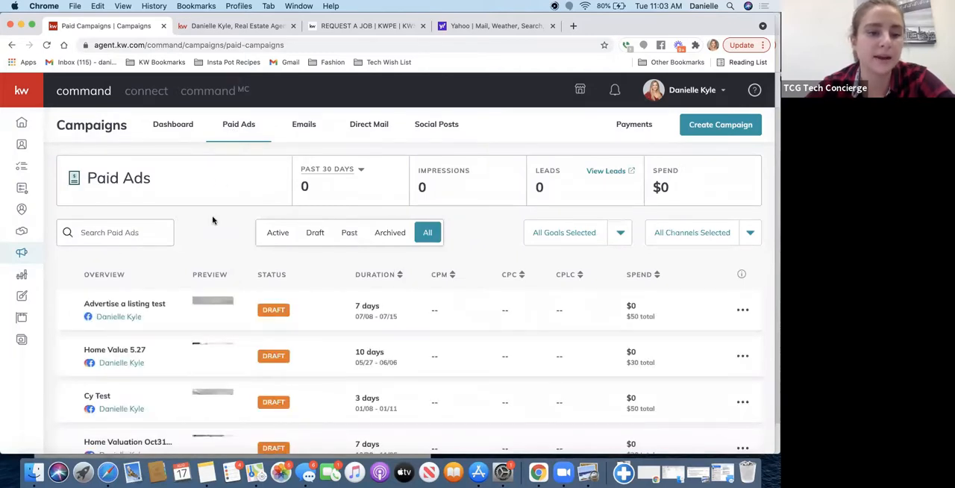
pyautogui.scroll(-2, 213, 220)
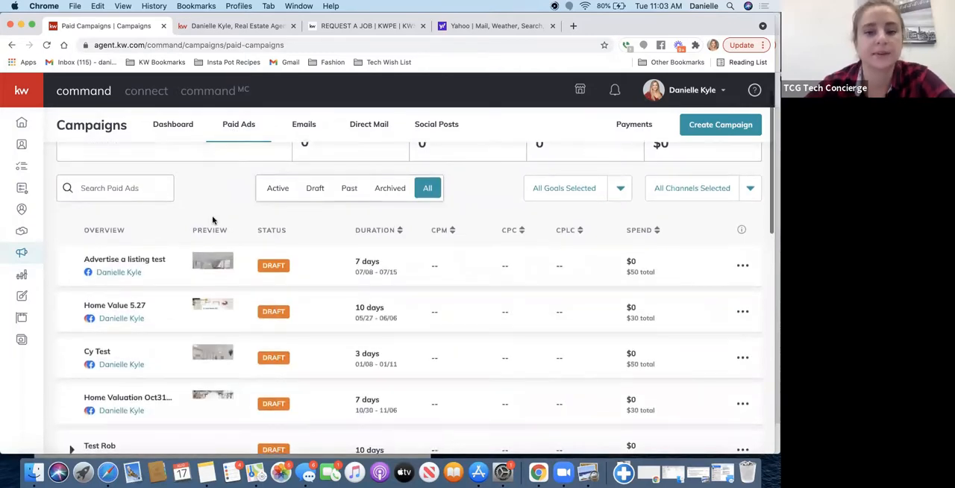
pyautogui.scroll(-2, 213, 220)
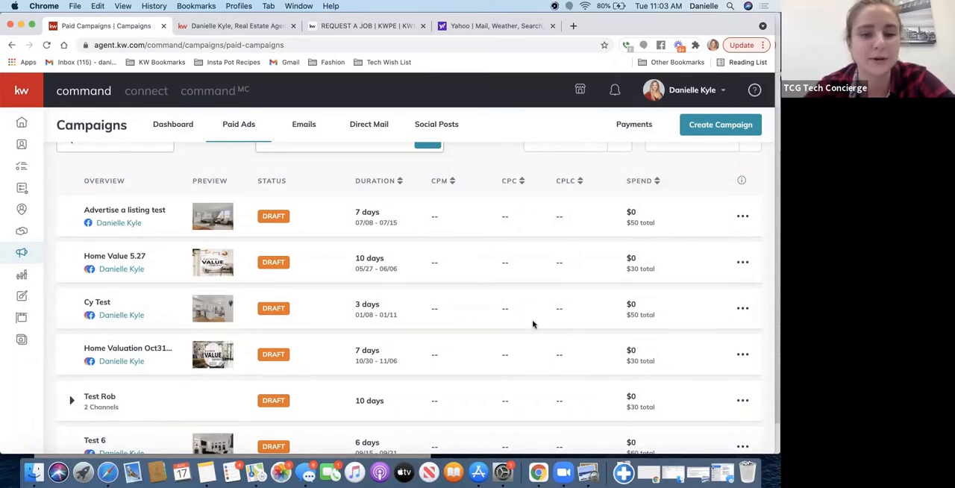
pyautogui.scroll(3, 533, 324)
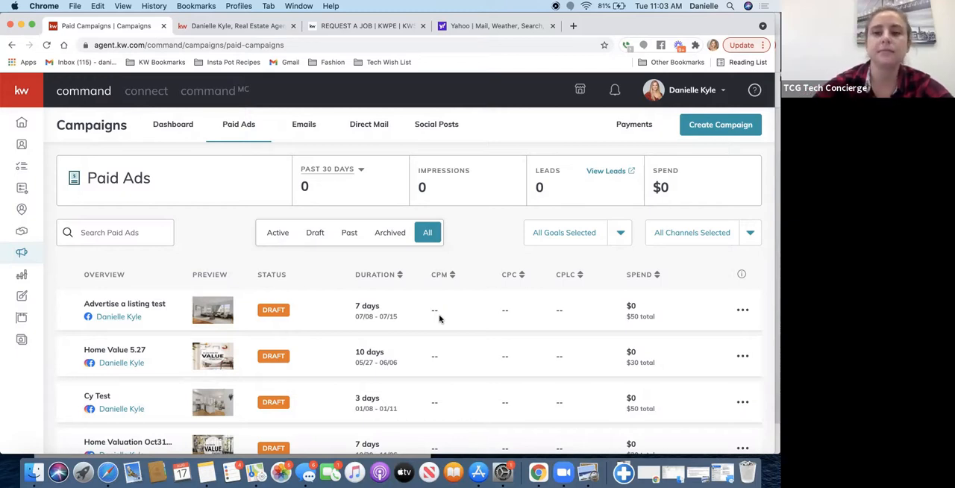
# - Start a new paid social ad campaign named "Advertising a Listing" with the goal Advertise Listing
pyautogui.click(711, 127)
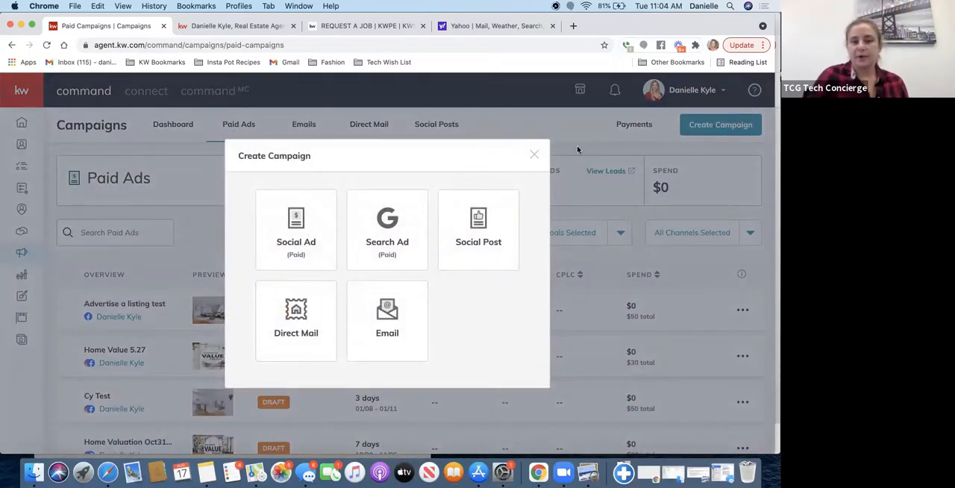
pyautogui.click(301, 259)
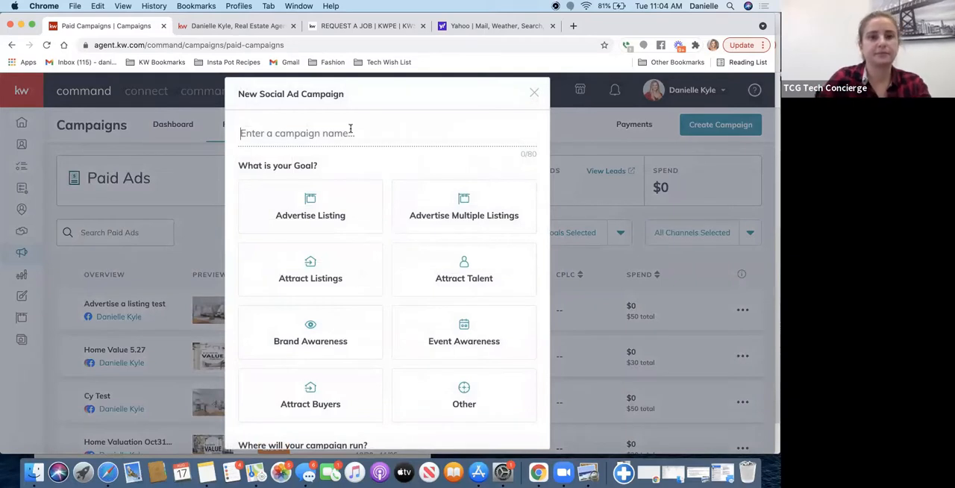
pyautogui.write('Ad')
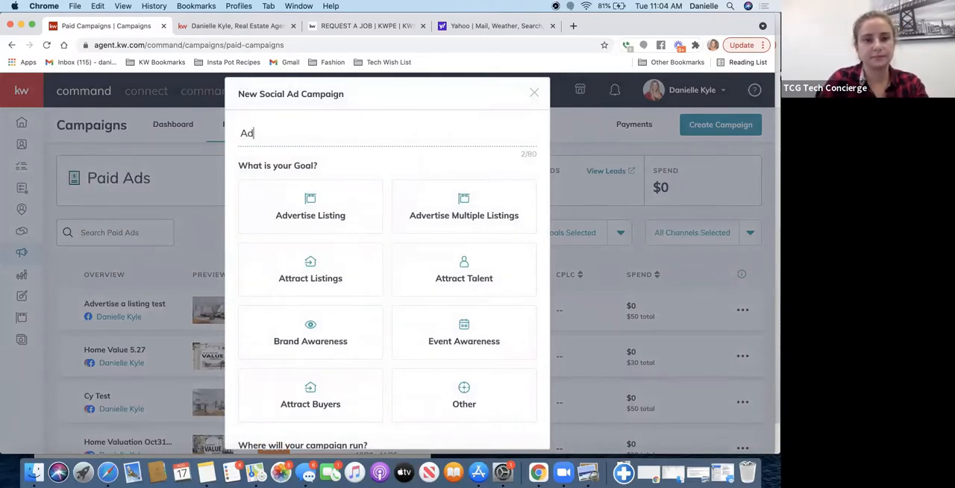
pyautogui.write('vertising a Listing')
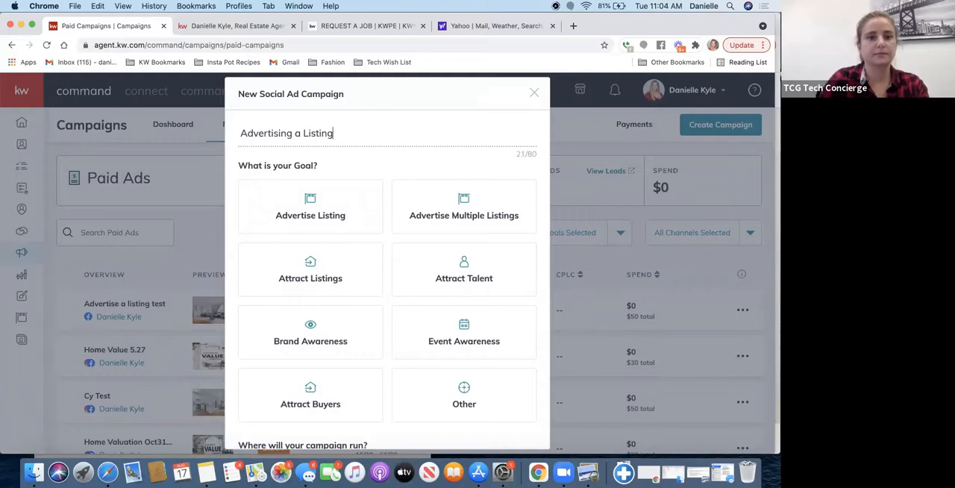
pyautogui.click(337, 212)
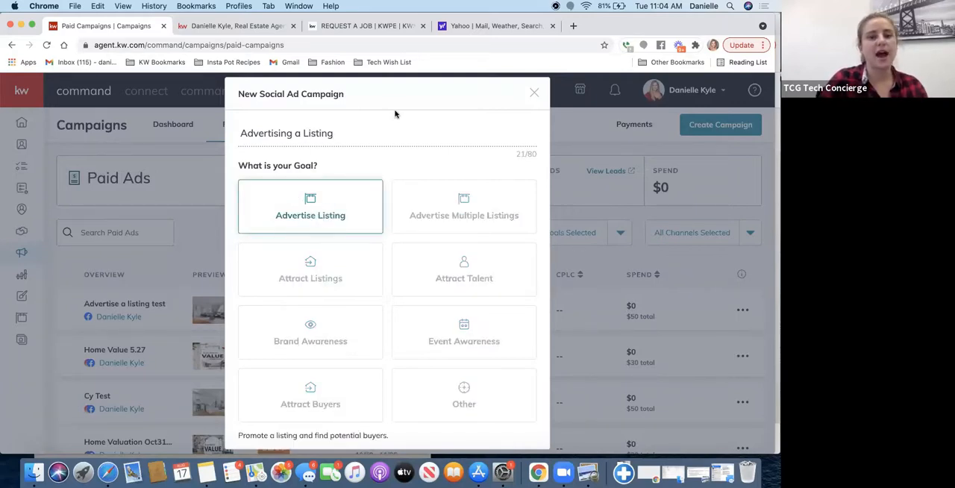
# - Choose Facebook and Instagram as the places where the campaign runs and create the campaign
pyautogui.scroll(-3, 394, 316)
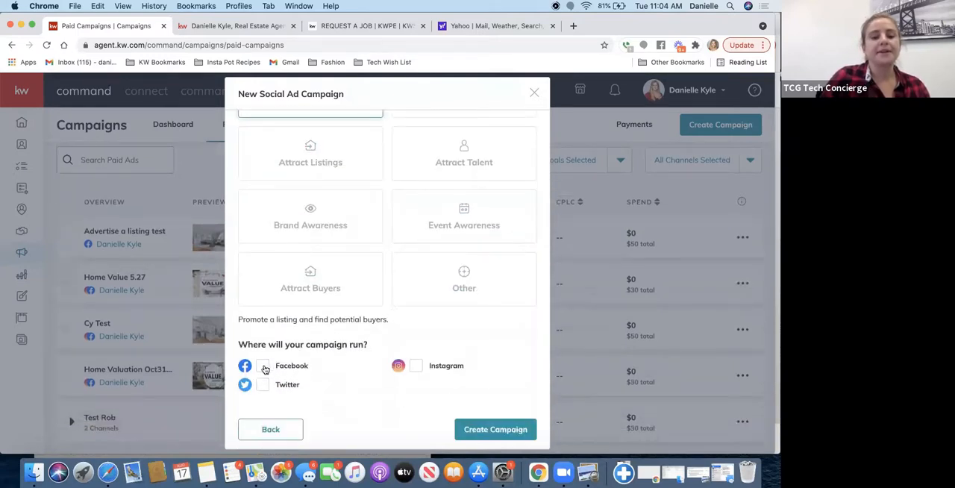
pyautogui.click(263, 366)
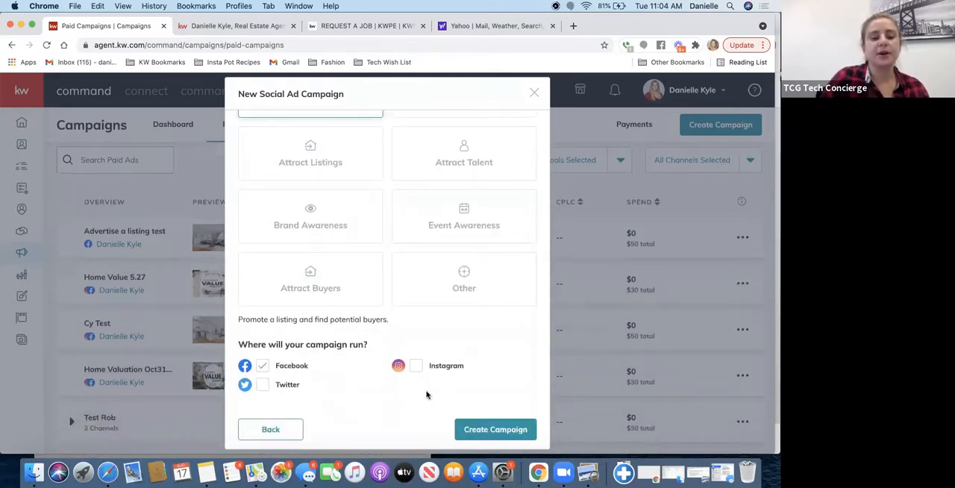
pyautogui.click(418, 368)
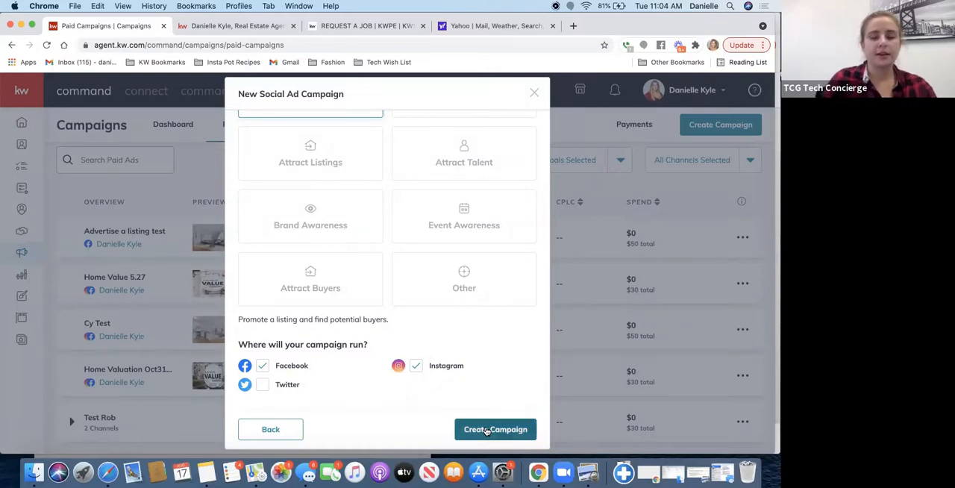
pyautogui.click(487, 430)
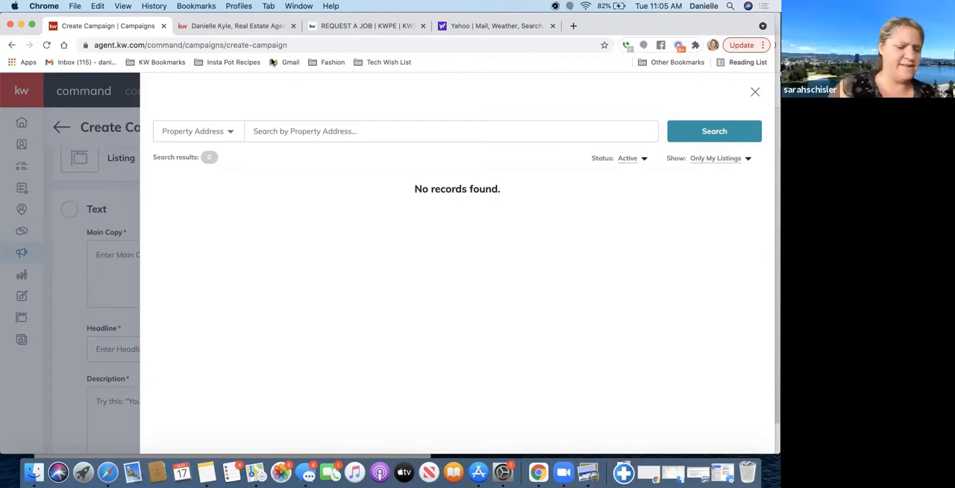
# - Try searching only the agent's own pending listings by the property's street address, and clear the search text
pyautogui.click(287, 133)
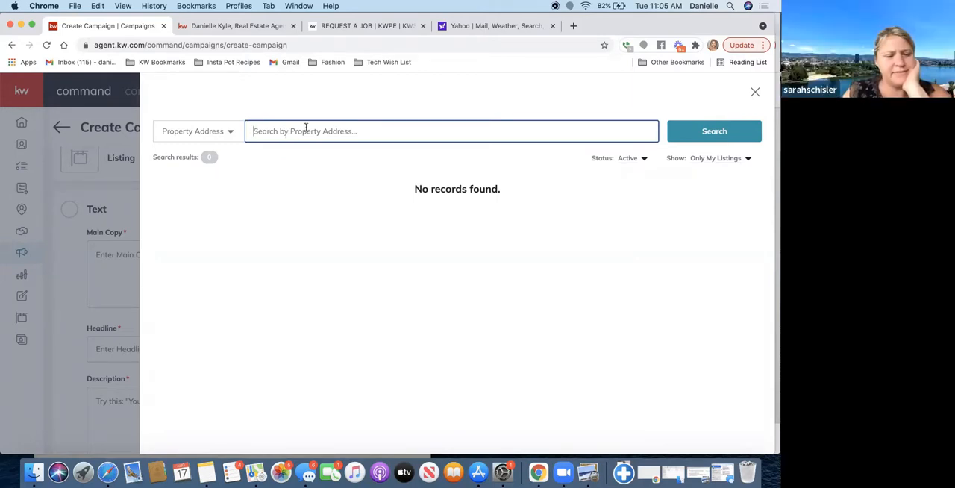
pyautogui.click(628, 158)
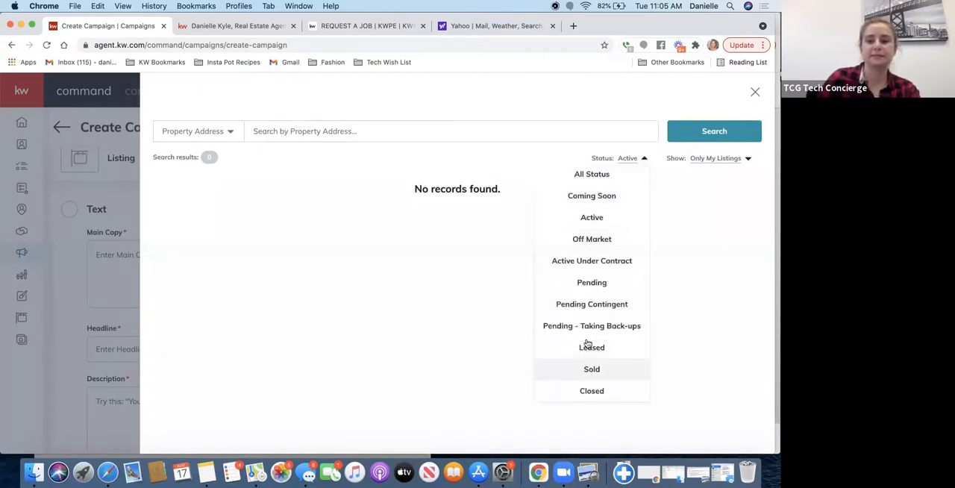
pyautogui.click(602, 283)
pyautogui.click(399, 134)
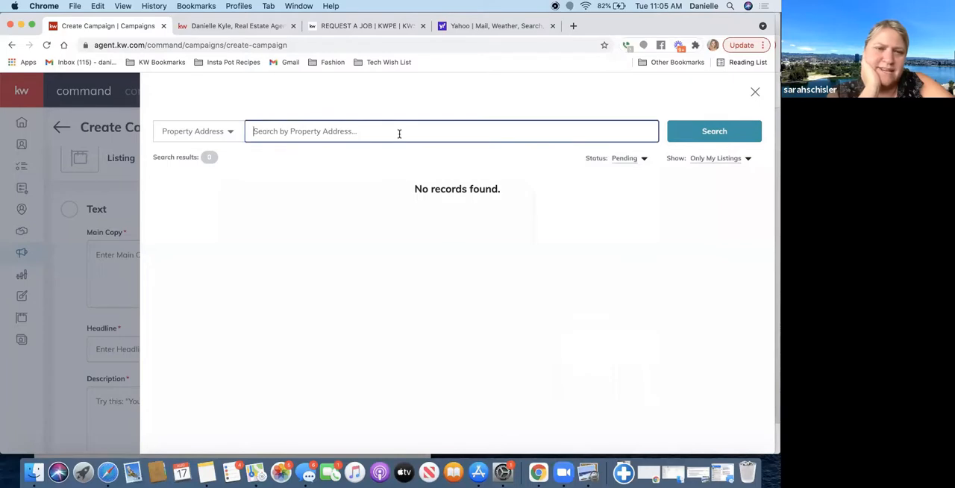
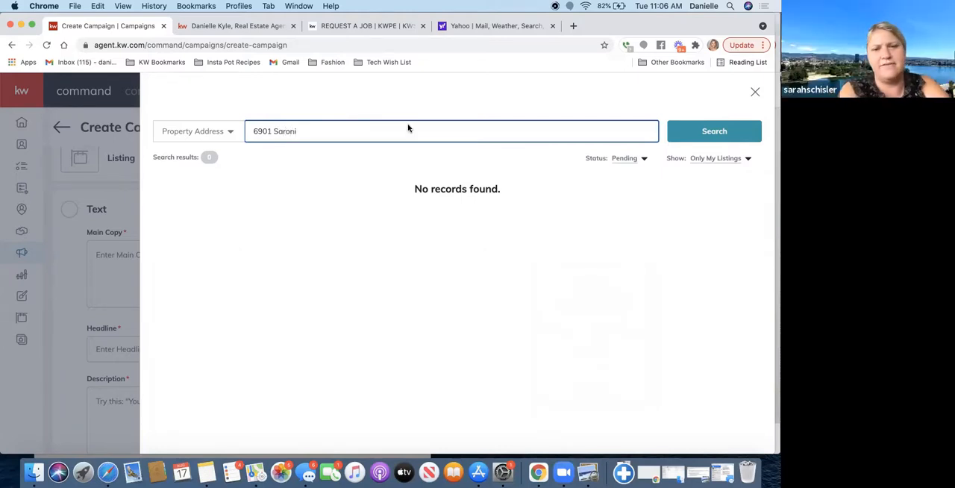
pyautogui.click(715, 131)
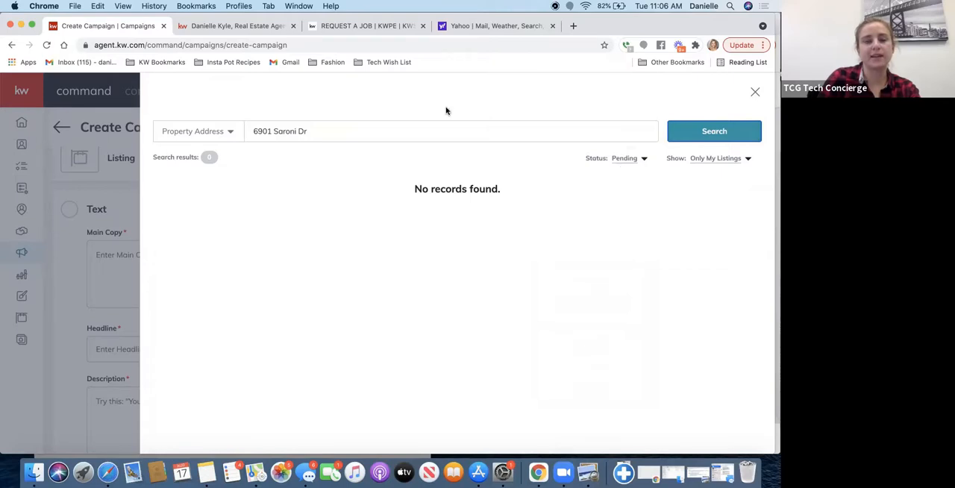
pyautogui.doubleClick(426, 126)
pyautogui.click(426, 125)
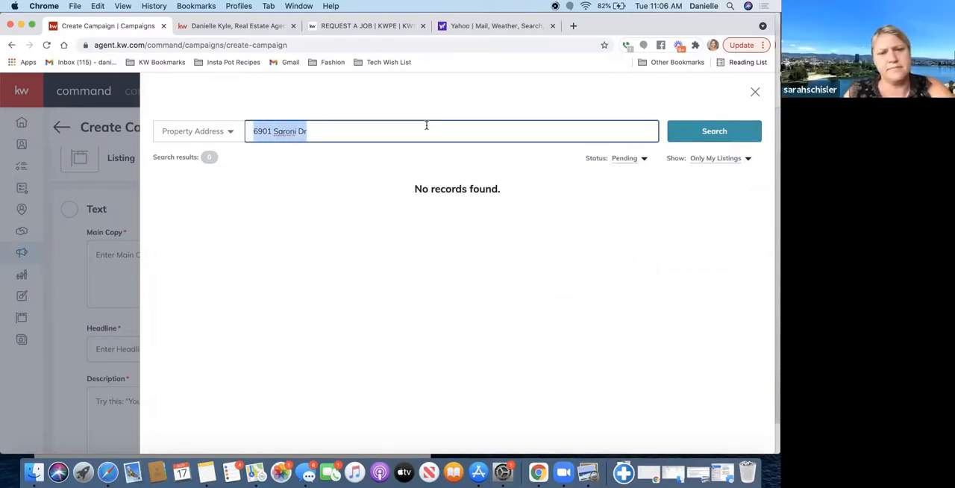
pyautogui.press('BackSpace')
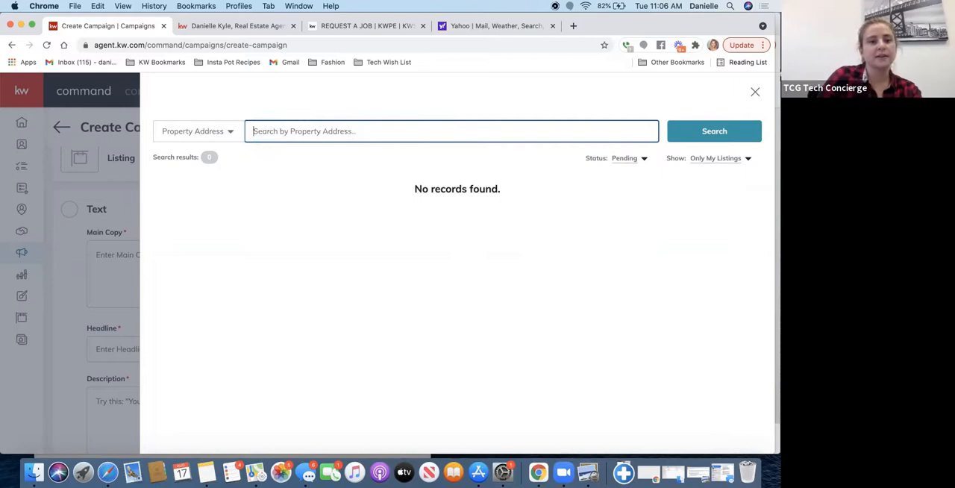
# - Search all active listings for "congress springs" and select the $1,300,000 Saratoga listing for the campaign
pyautogui.click(198, 131)
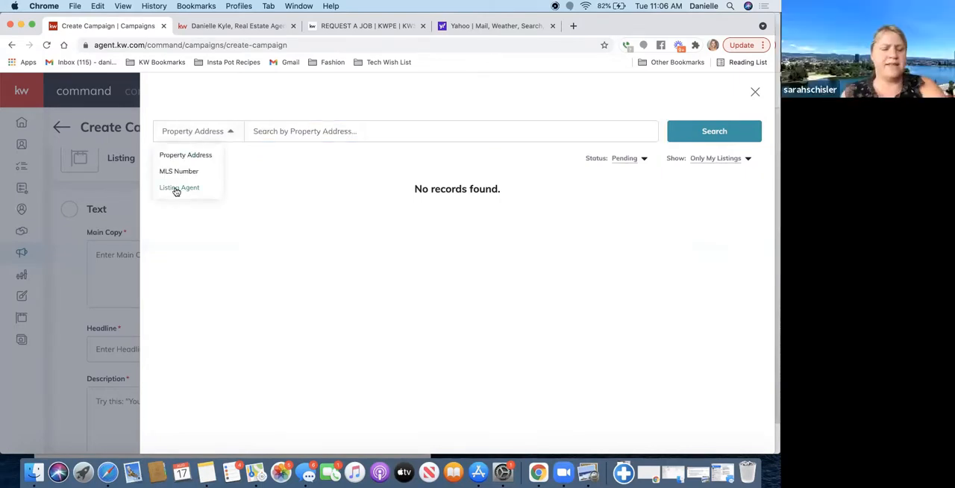
pyautogui.click(618, 158)
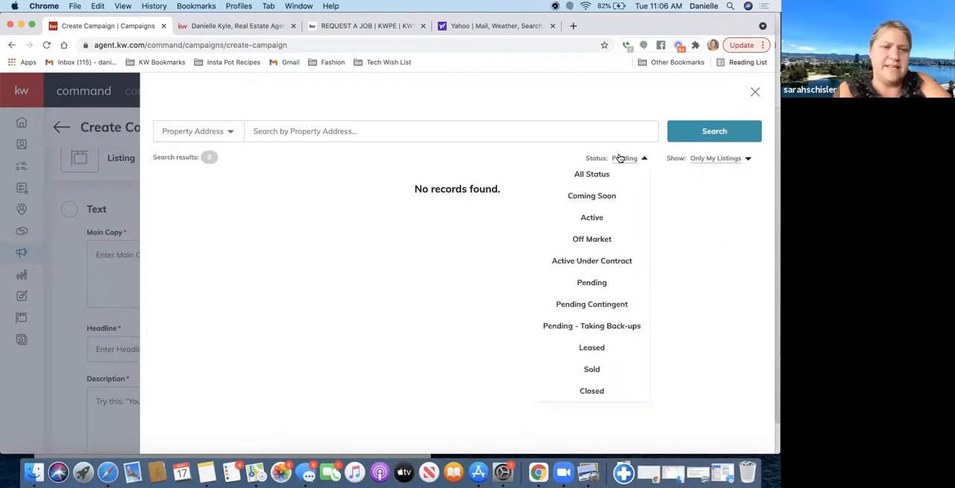
pyautogui.click(576, 220)
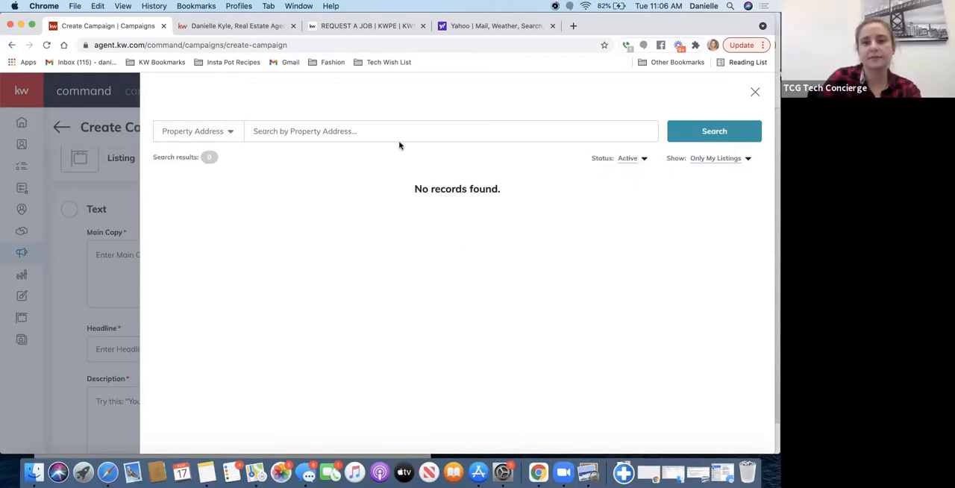
pyautogui.click(375, 129)
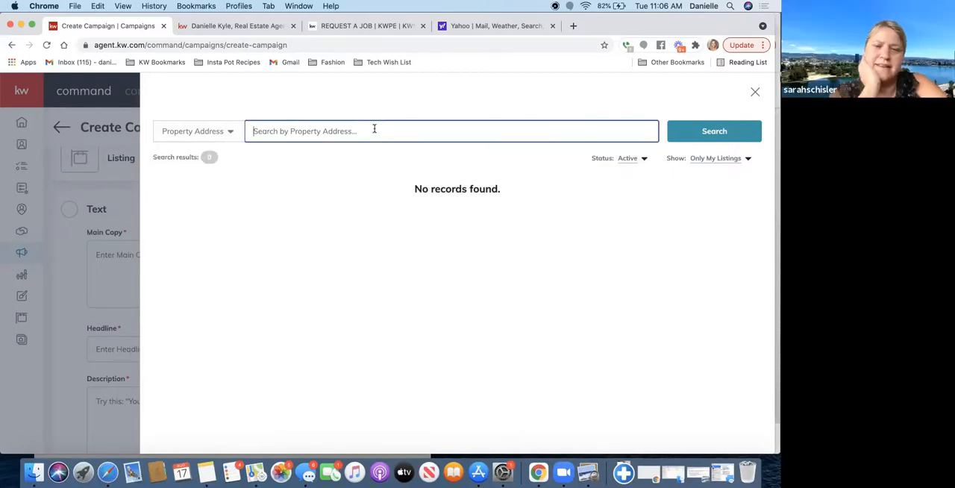
pyautogui.write('congress')
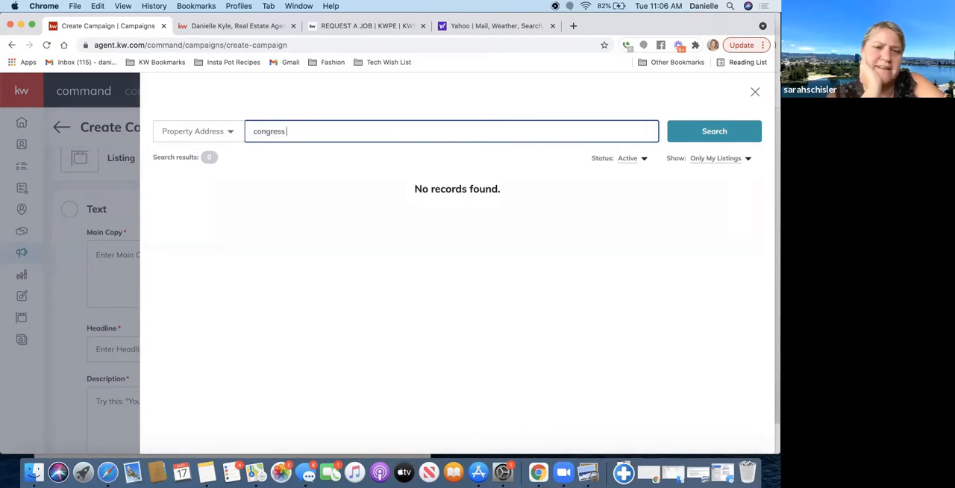
pyautogui.write(' springs')
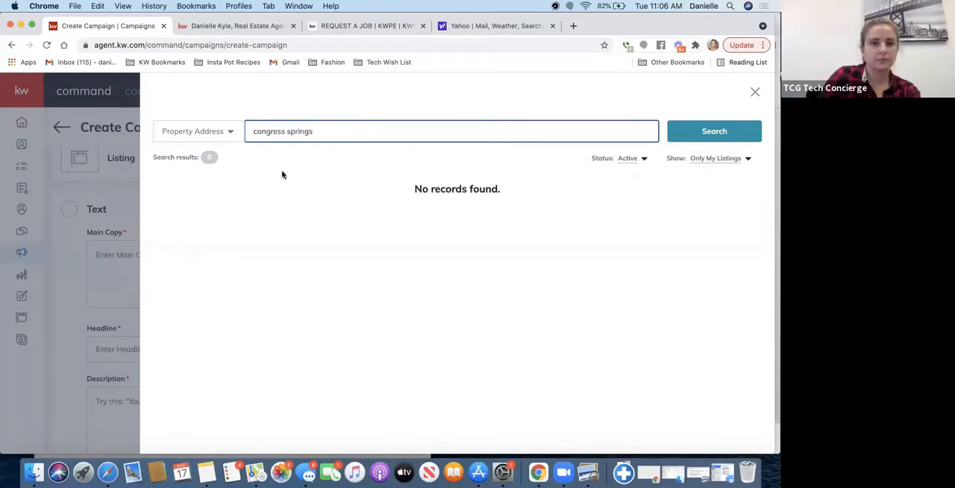
pyautogui.click(687, 166)
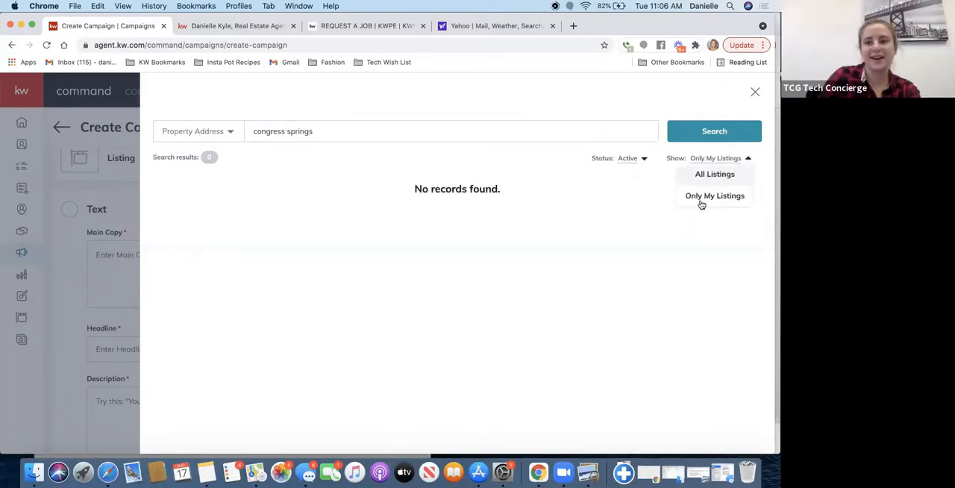
pyautogui.click(719, 175)
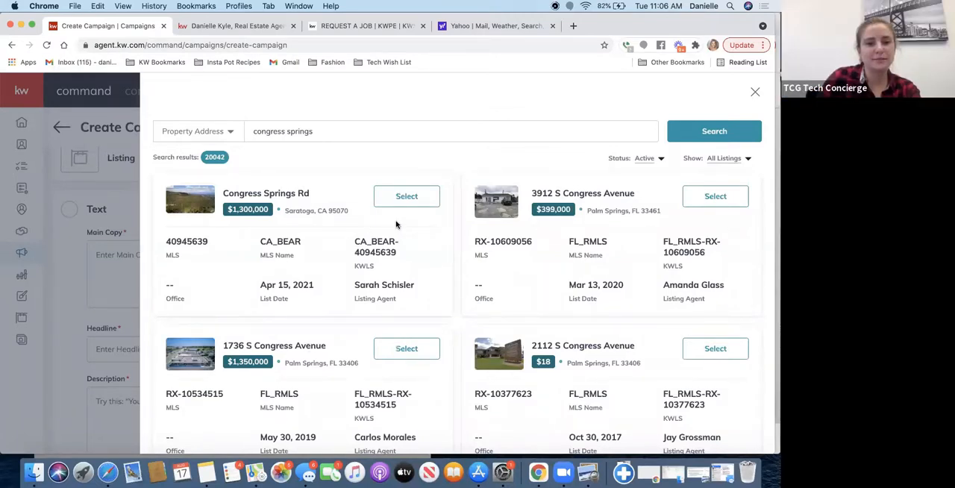
pyautogui.click(407, 196)
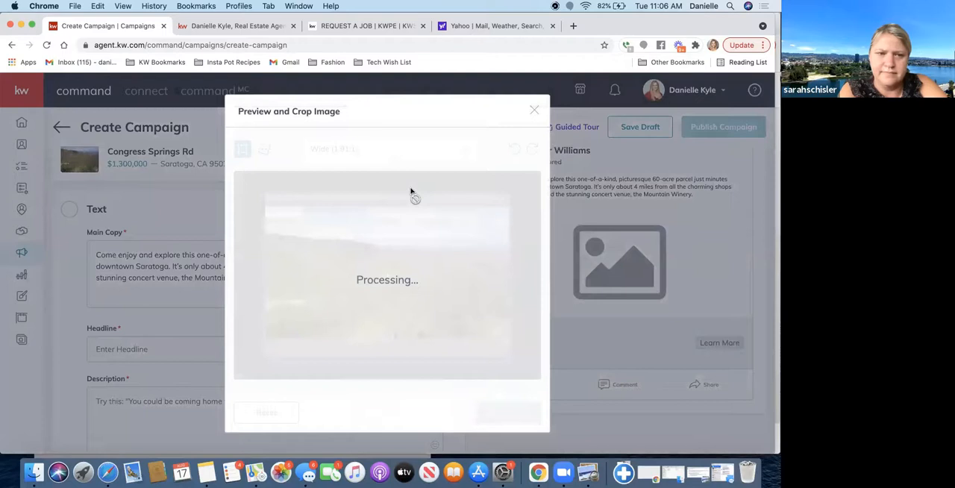
pyautogui.scroll(2, 283, 185)
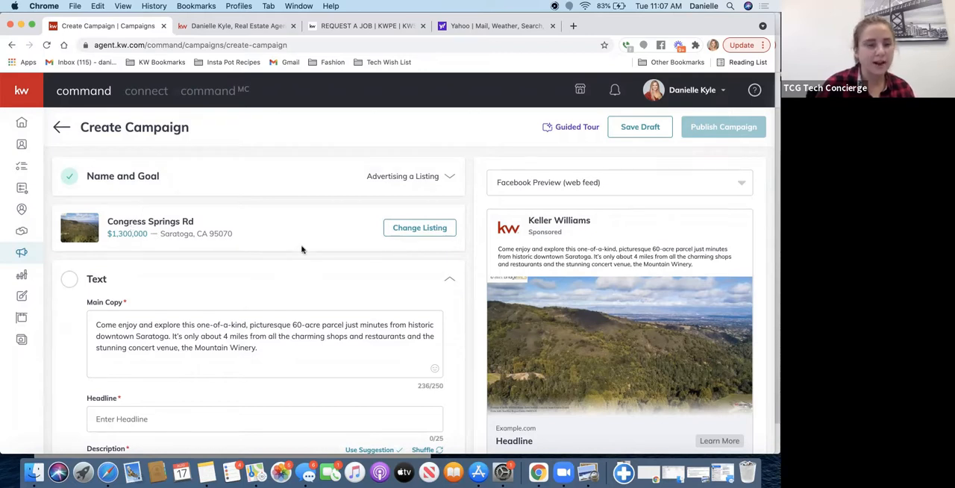
# - Search the main copy's emojis for "mountain" and add the snow-capped mountain emoji after "Mountain Winery."
pyautogui.scroll(-3, 301, 249)
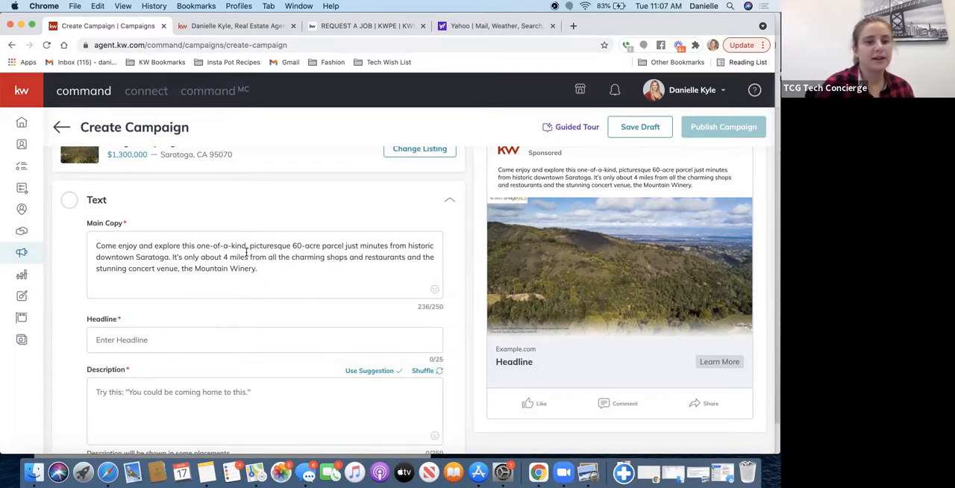
pyautogui.click(282, 265)
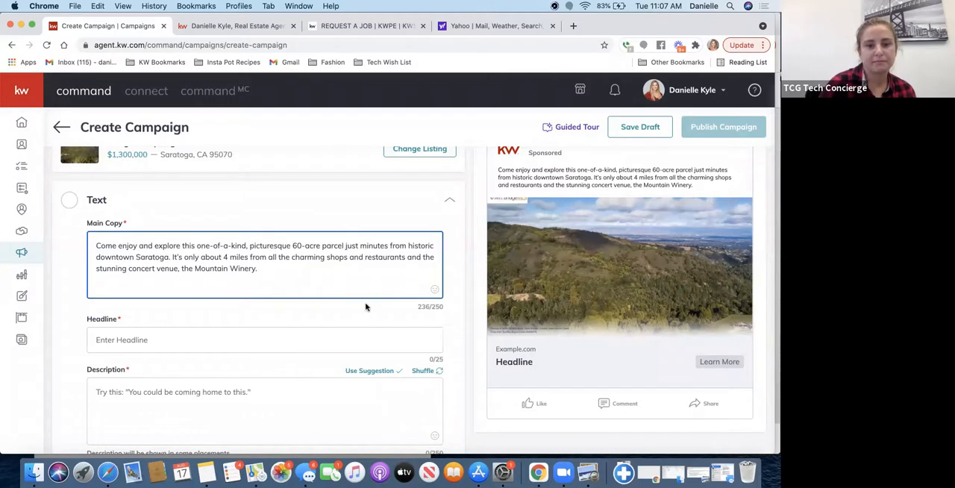
pyautogui.click(434, 292)
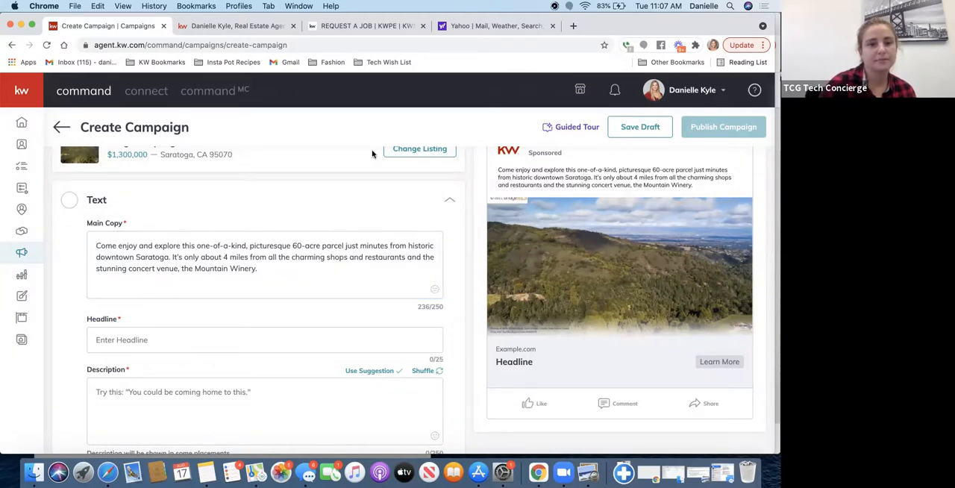
pyautogui.write('mountain')
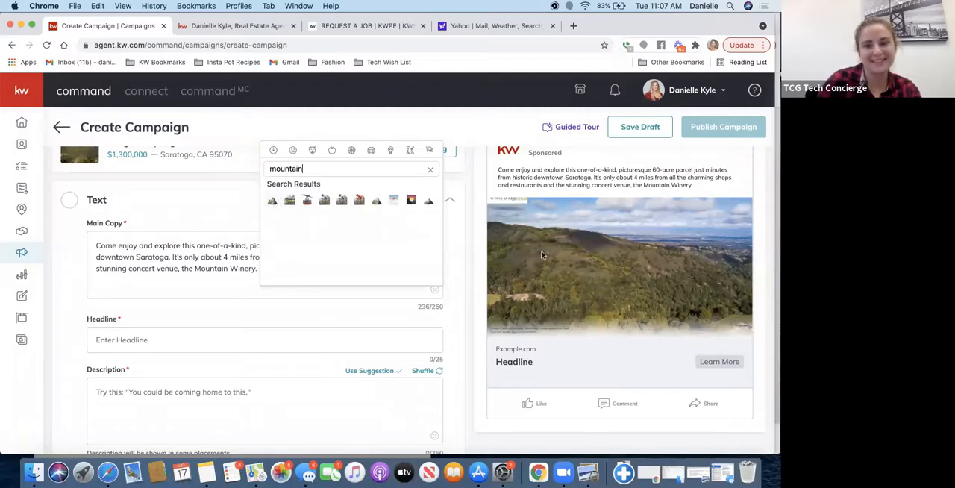
pyautogui.click(272, 203)
# - Search the emojis for "sun" and add the mountain sunrise emoji at the end of the main copy
pyautogui.click(277, 269)
pyautogui.click(435, 290)
pyautogui.click(357, 167)
pyautogui.write('sunset')
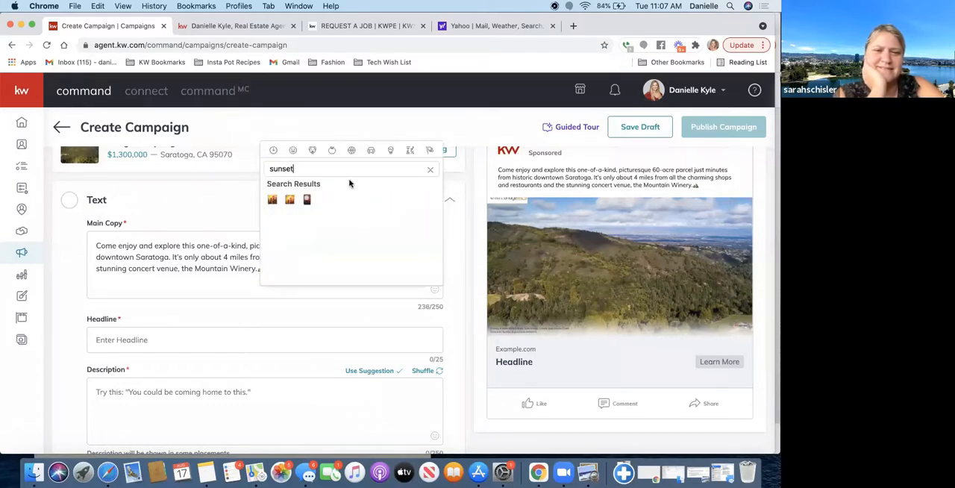
pyautogui.press('BackSpace')
pyautogui.press('BackSpace')
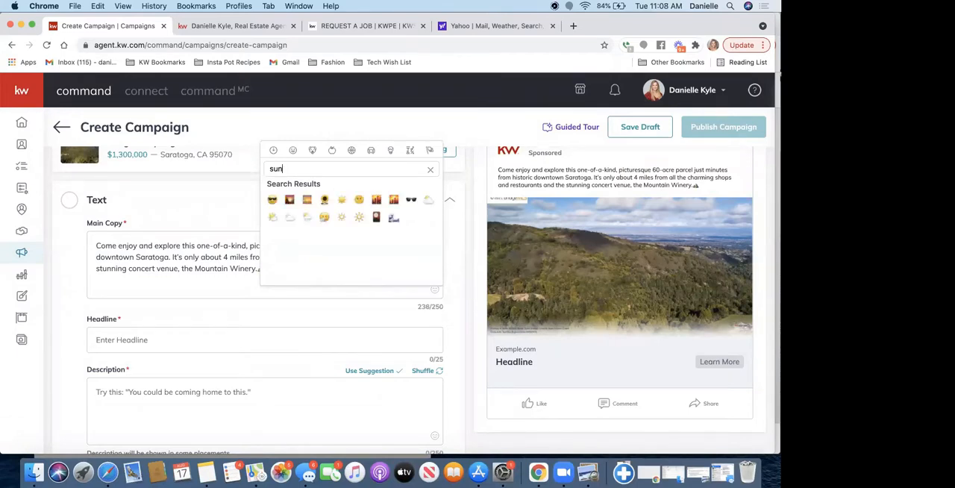
pyautogui.click(291, 200)
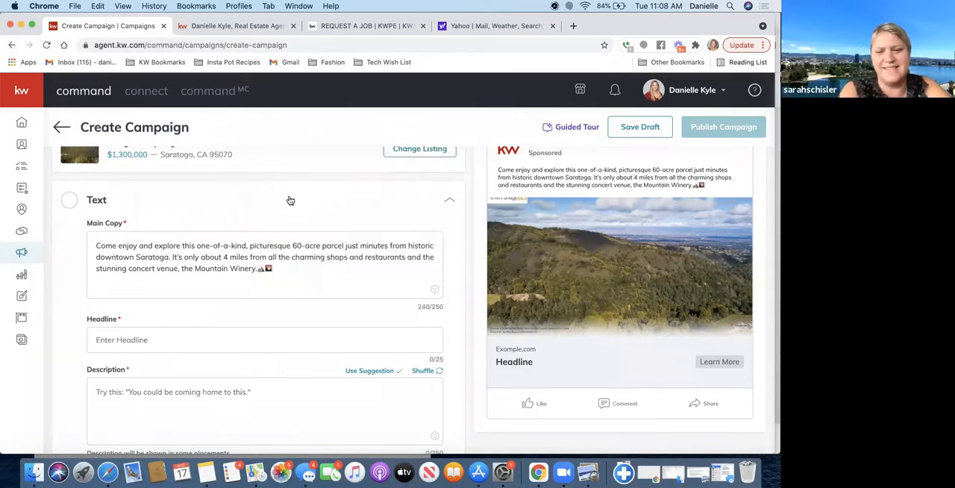
# - Move the mountain emoji from the end of the main copy to directly after "downtown Saratoga"
pyautogui.click(276, 269)
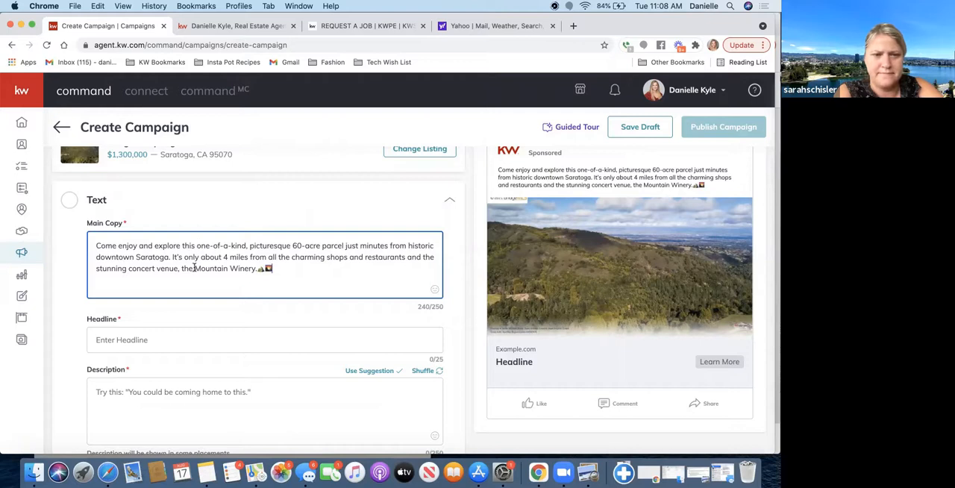
pyautogui.click(263, 269)
pyautogui.press('BackSpace')
pyautogui.click(169, 258)
pyautogui.write('⛰️')
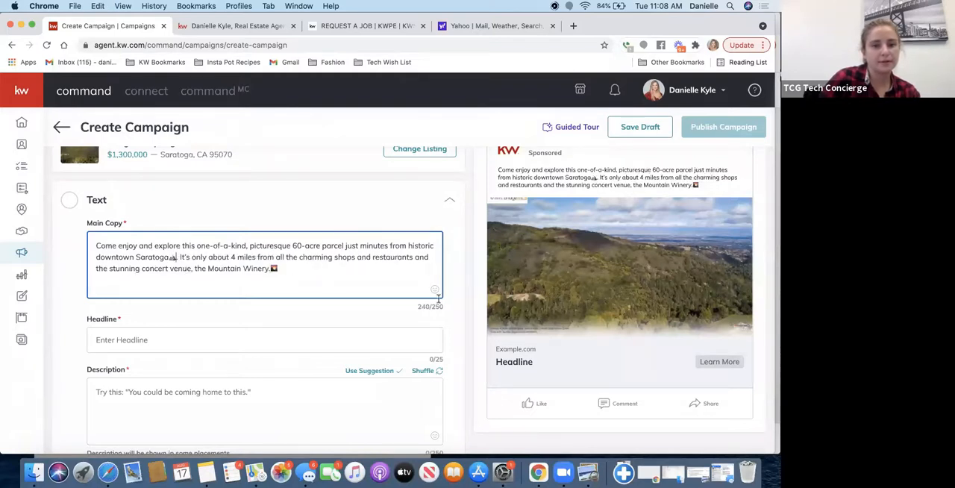
# - Find the shopping bags emoji with the search "shop" and place it after "charming shops" in the main copy
pyautogui.click(434, 289)
pyautogui.click(327, 169)
pyautogui.write('shop')
pyautogui.click(289, 200)
pyautogui.click(293, 269)
pyautogui.press('BackSpace')
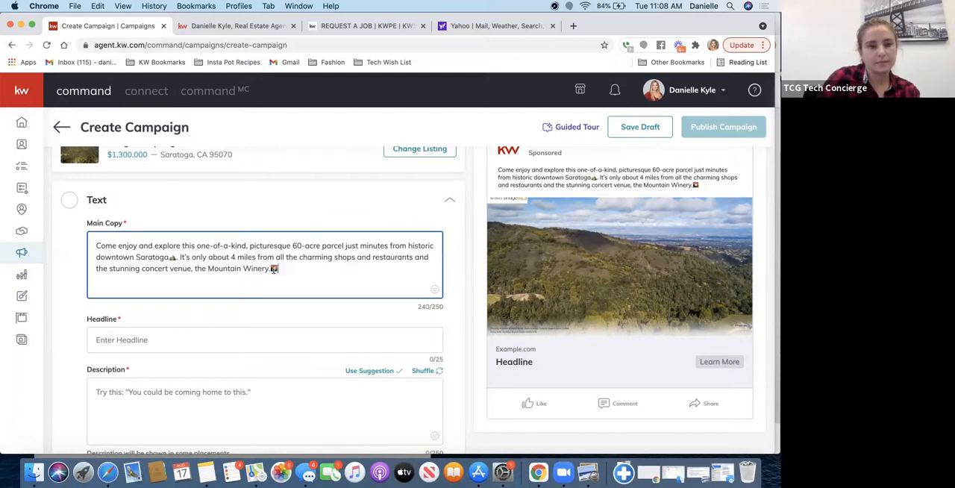
pyautogui.click(358, 258)
pyautogui.write('🛍')
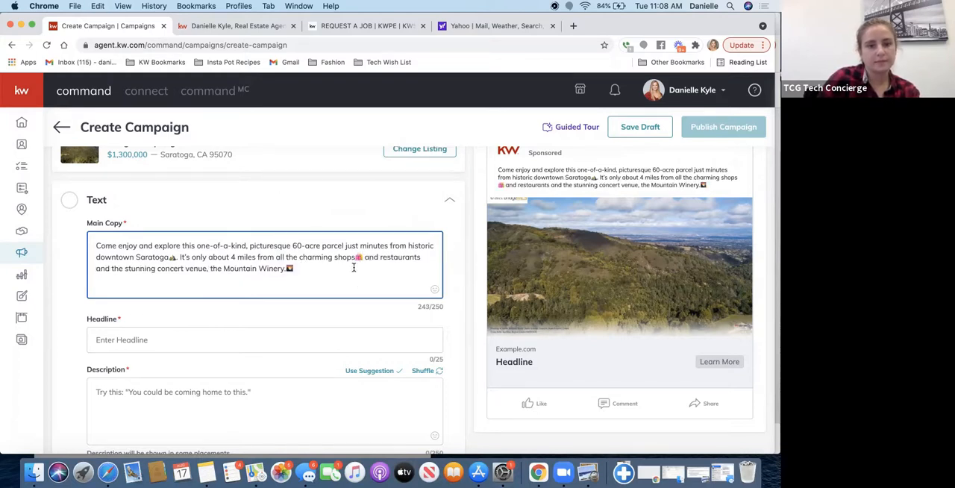
# - Find the plate-and-cutlery emoji with the search "plat" and place it after "restaurants" in the main copy
pyautogui.click(436, 291)
pyautogui.click(436, 291)
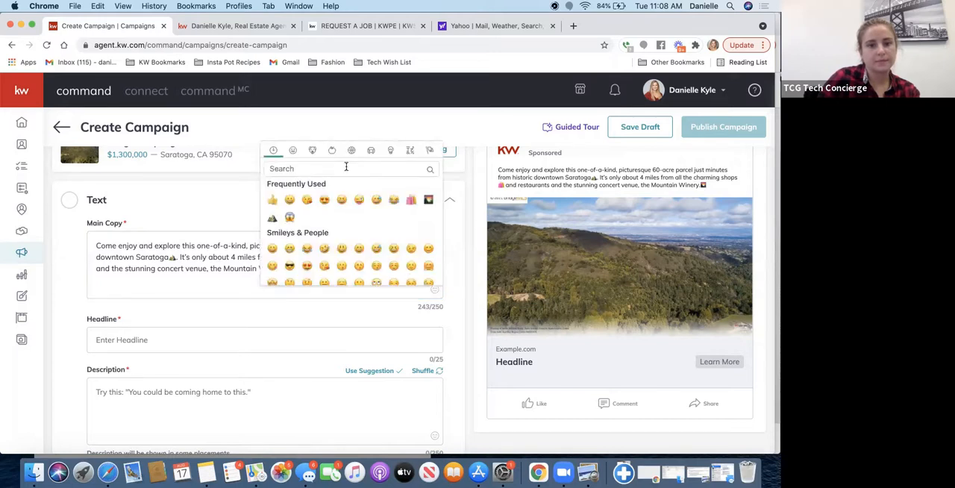
pyautogui.write('dinn')
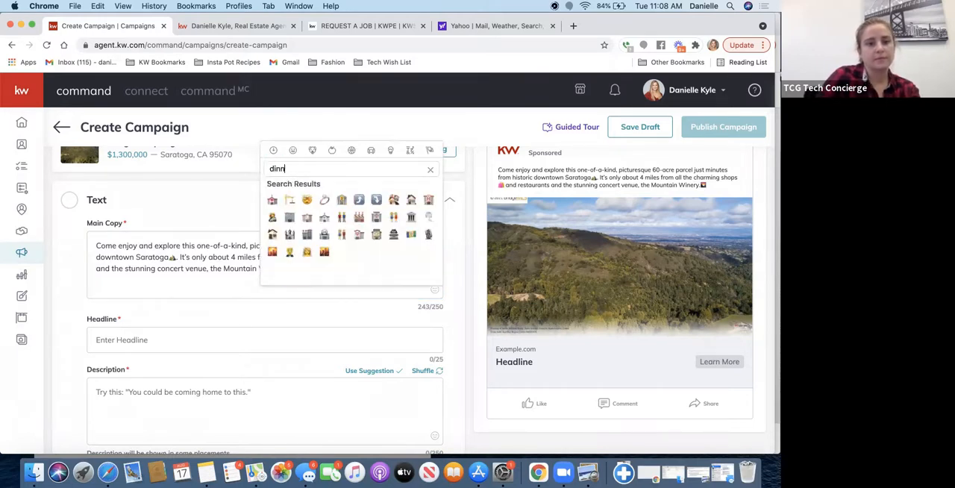
pyautogui.press('BackSpace')
pyautogui.press('BackSpace')
pyautogui.press('BackSpace')
pyautogui.press('BackSpace')
pyautogui.write('plate')
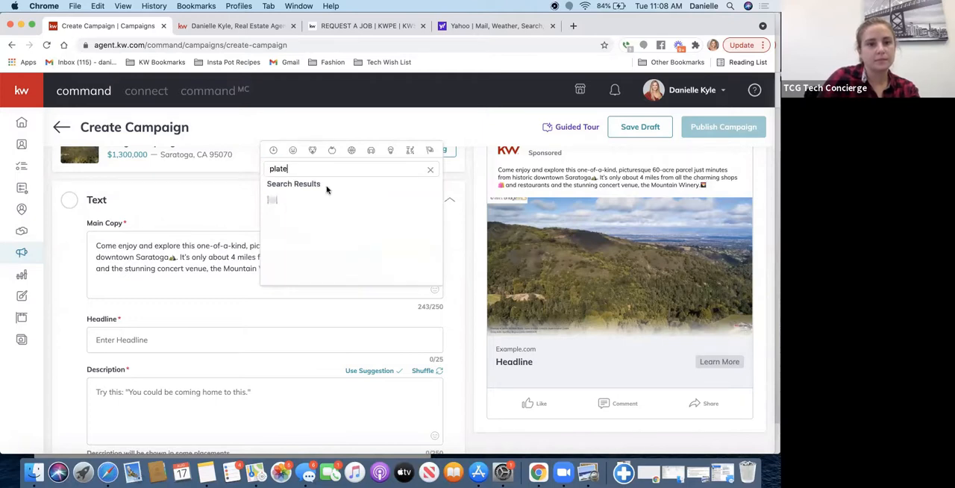
pyautogui.click(272, 200)
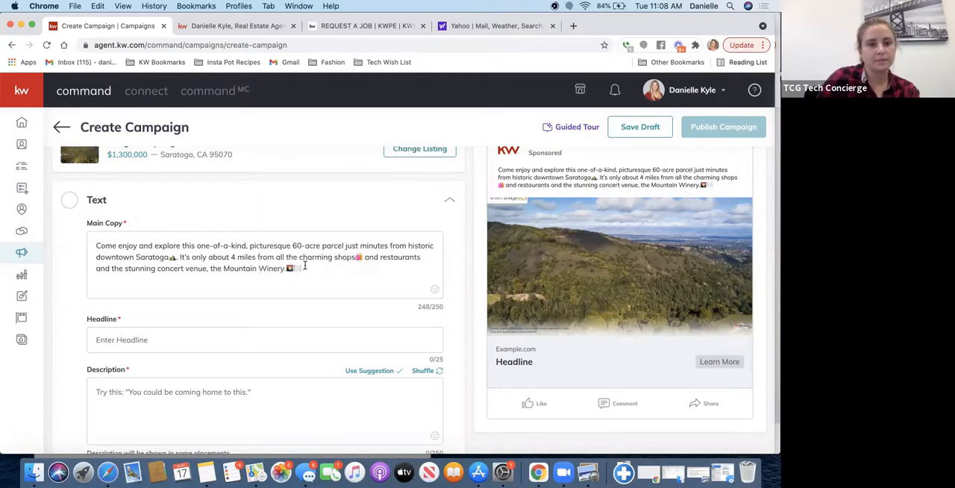
pyautogui.press('BackSpace')
pyautogui.press('super+z')
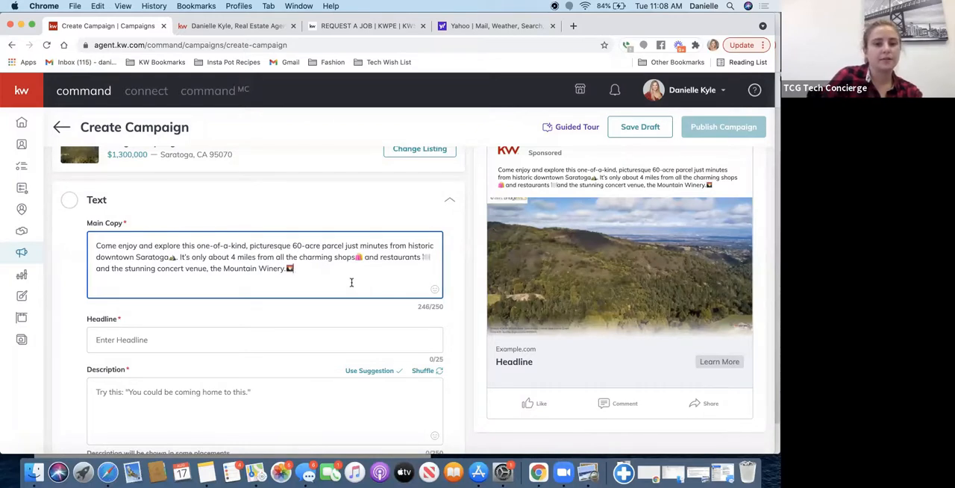
pyautogui.click(95, 245)
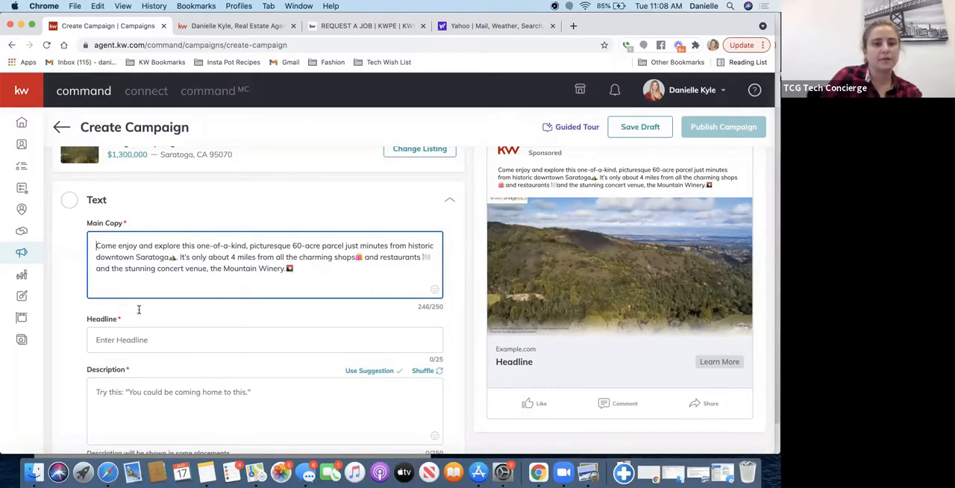
# - Enter "60 Acre Parcel For Sale" as the ad's headline
pyautogui.click(148, 344)
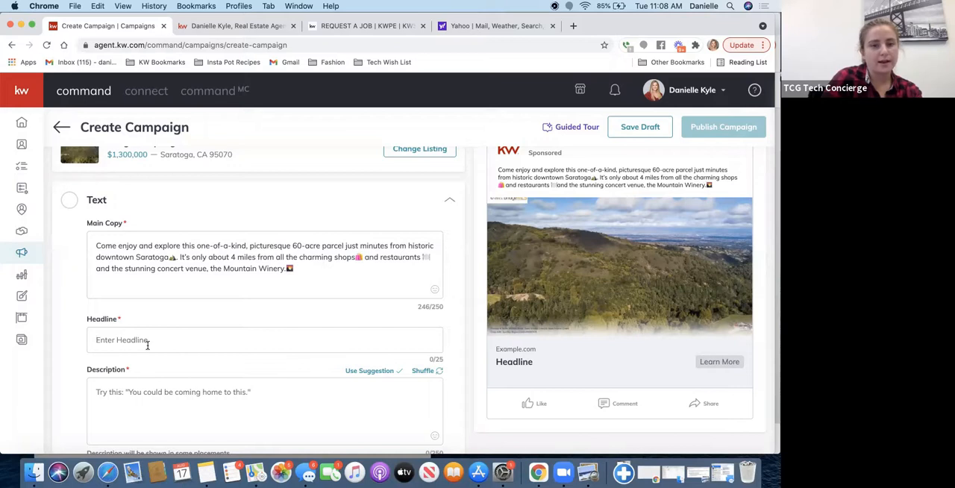
pyautogui.write('60 A')
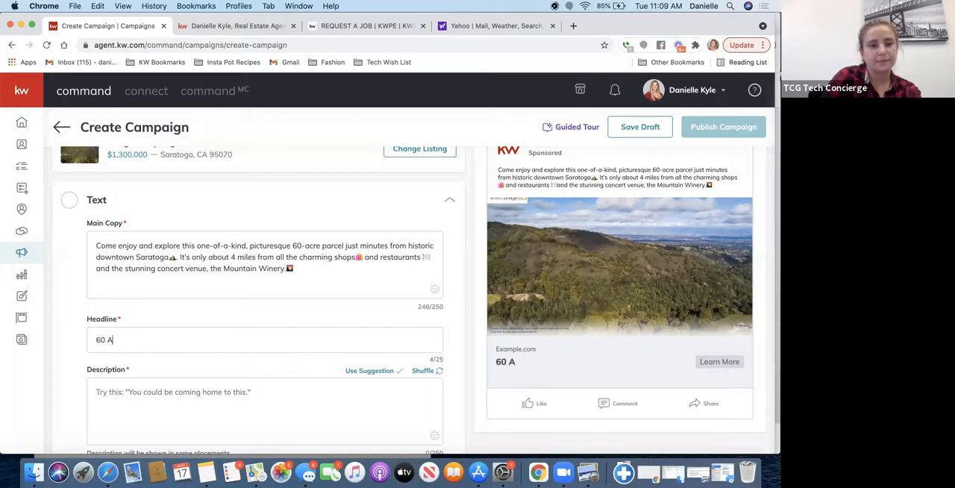
pyautogui.write('cre Parce')
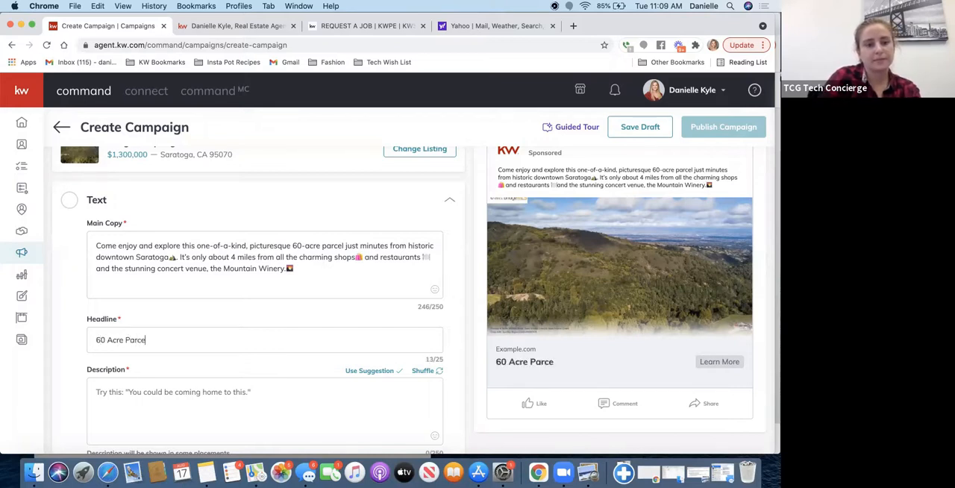
pyautogui.write('ale')
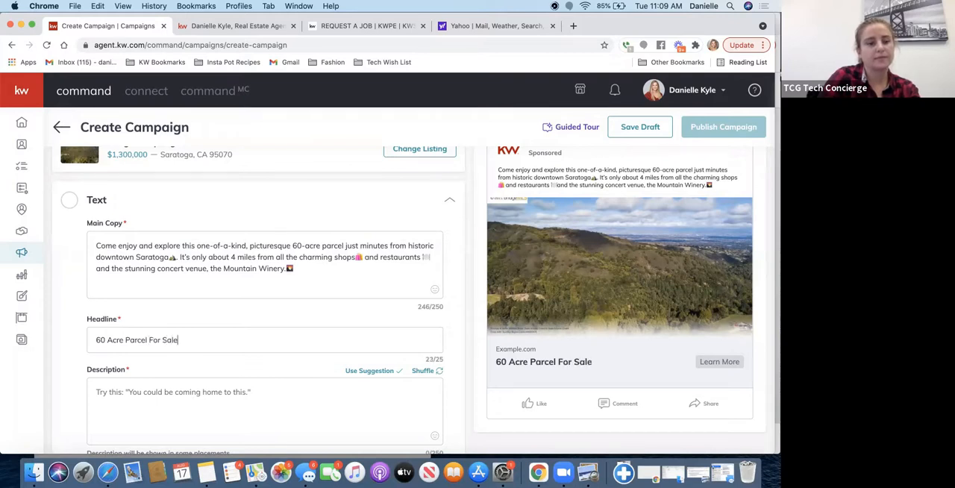
pyautogui.click(125, 341)
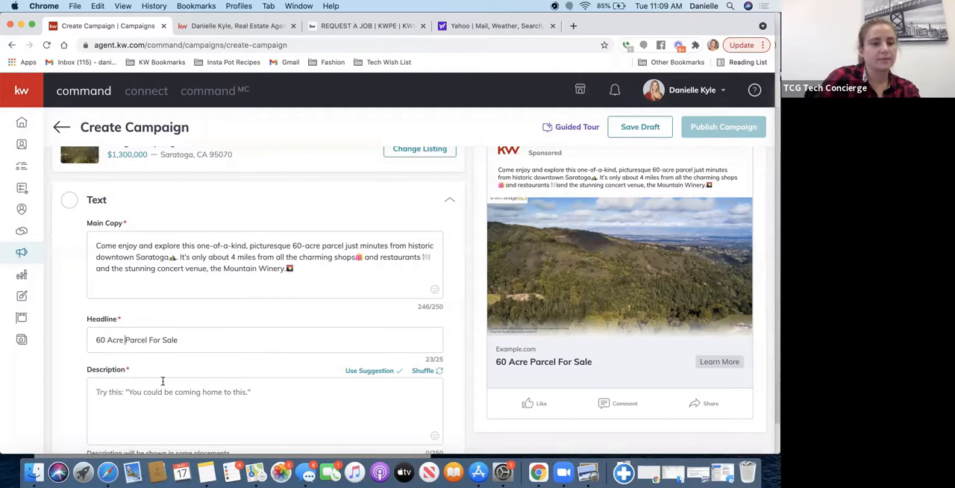
pyautogui.write('Sar')
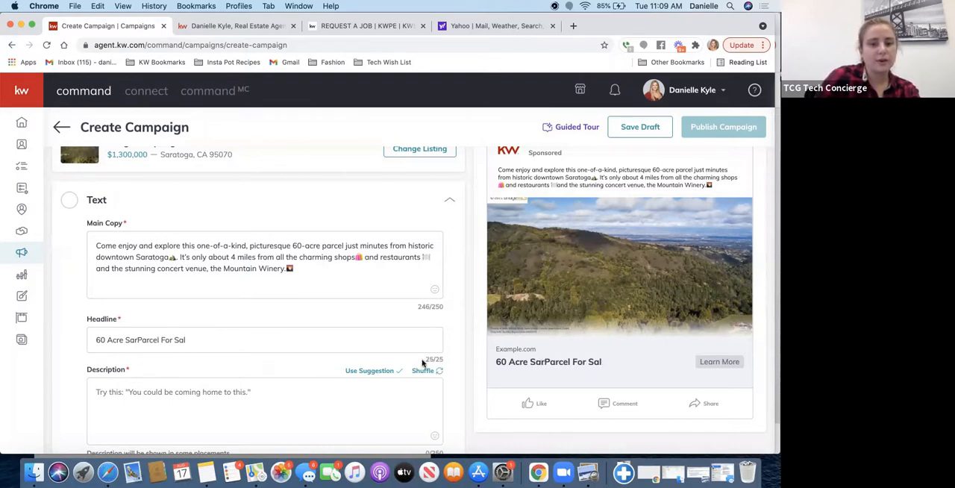
pyautogui.press('BackSpace')
pyautogui.press('BackSpace')
pyautogui.press('BackSpace')
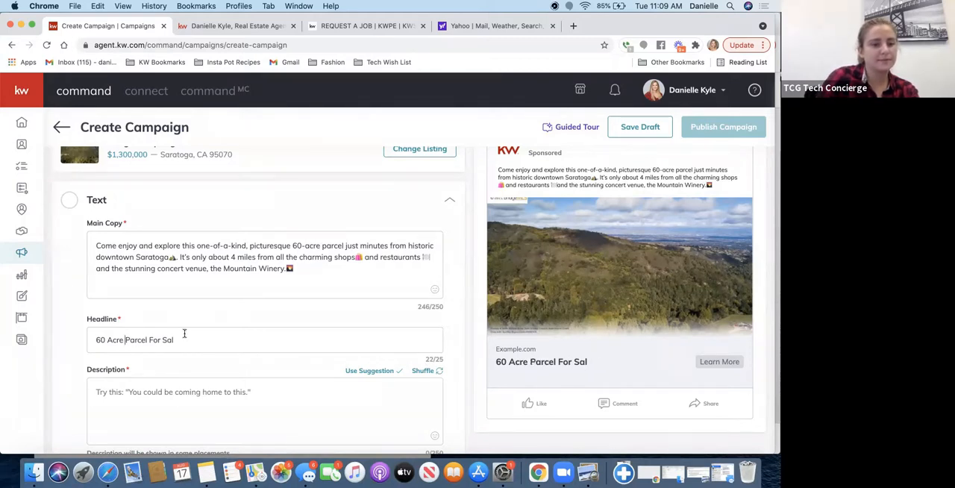
pyautogui.write('e')
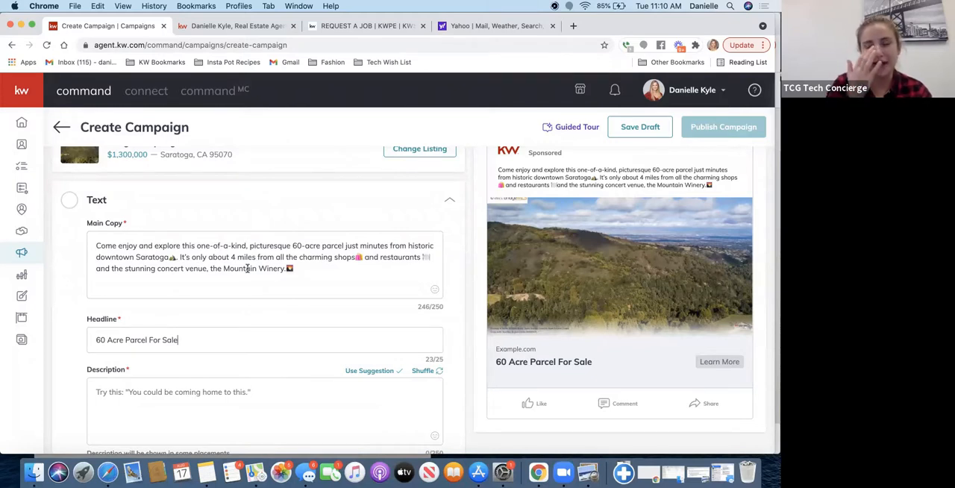
# - Enter the ad description "Click Learn More for Additional Property Details."
pyautogui.click(182, 404)
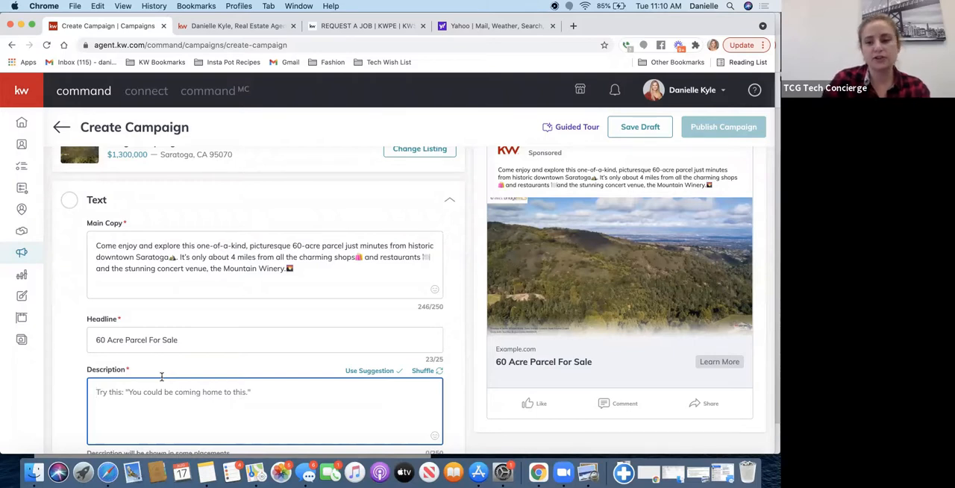
pyautogui.write('Cli')
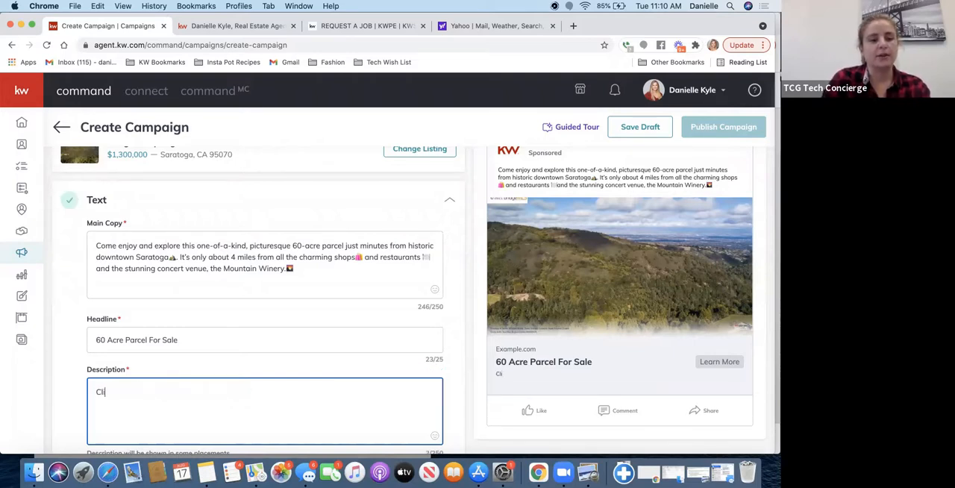
pyautogui.write('ck Learn More ')
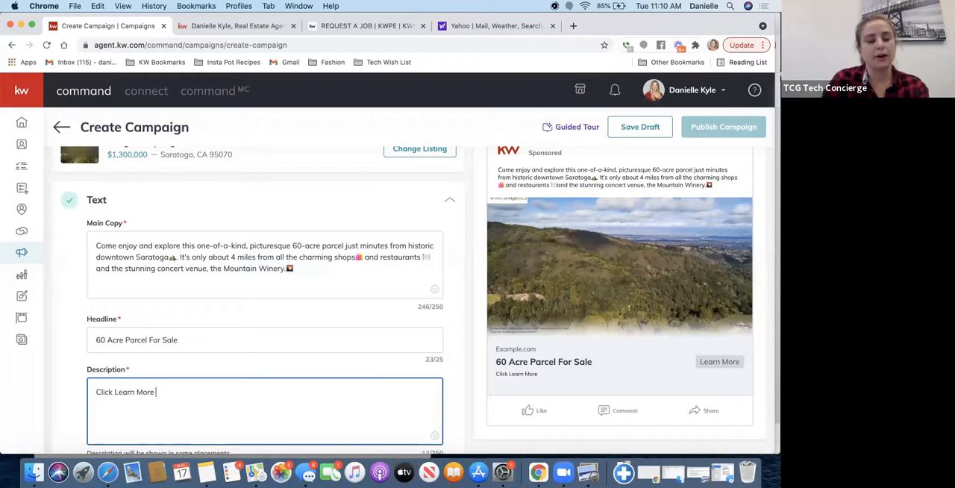
pyautogui.write('f')
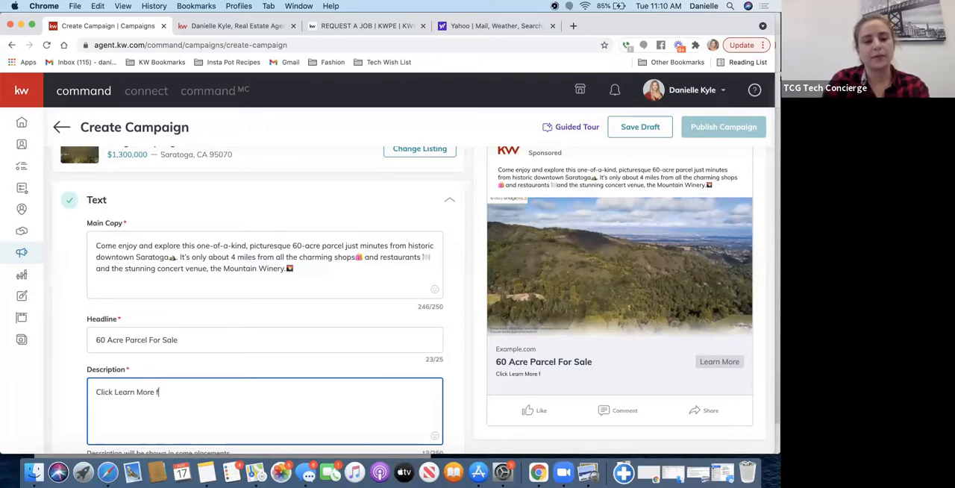
pyautogui.write('or Additiona')
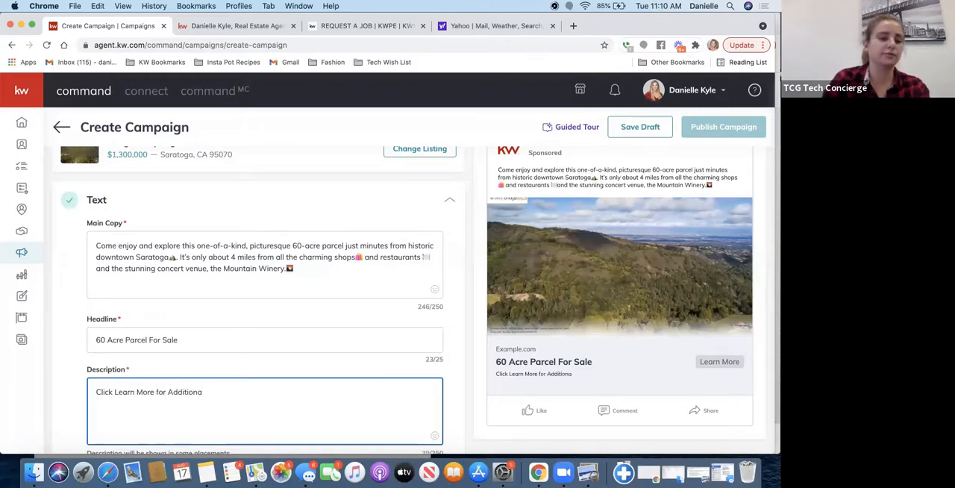
pyautogui.write('l ')
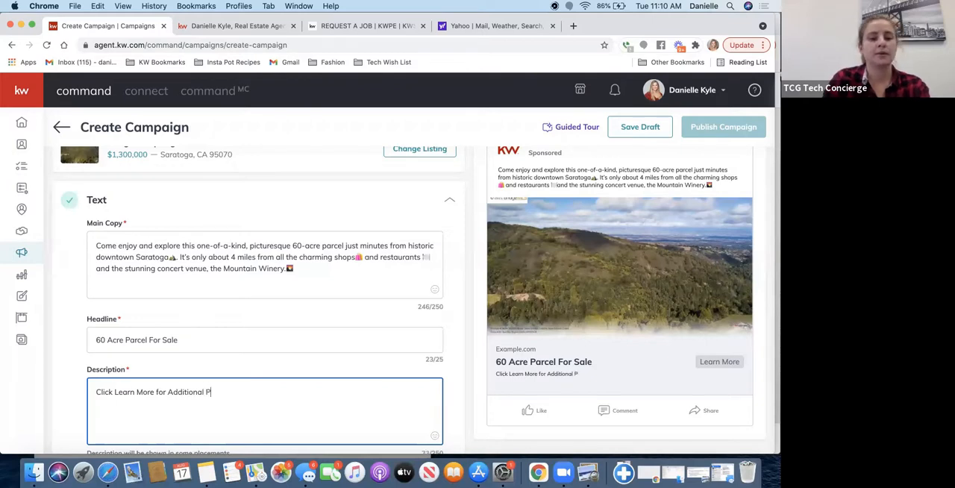
pyautogui.write('Property ')
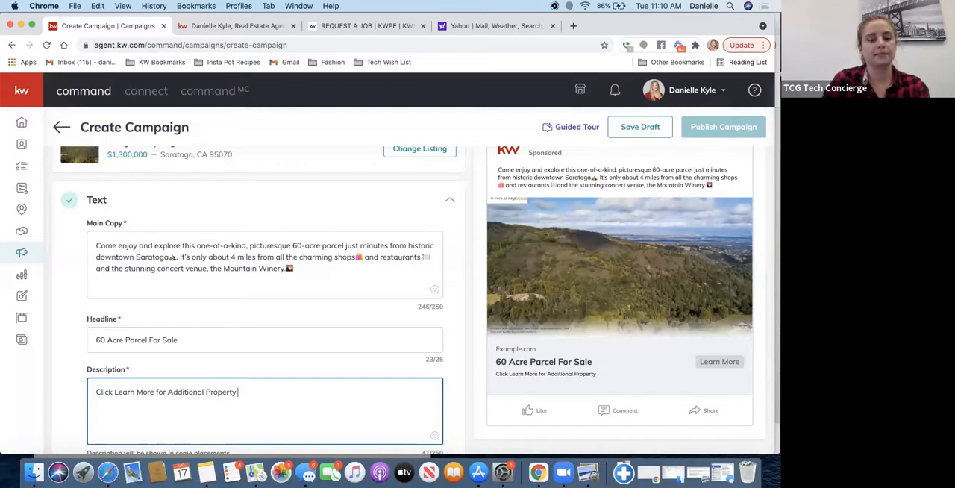
pyautogui.write('Details')
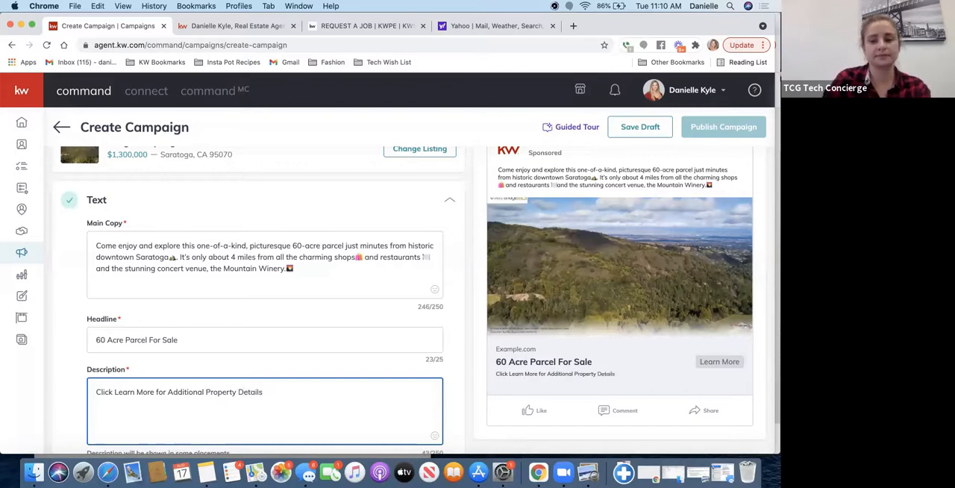
pyautogui.write('.')
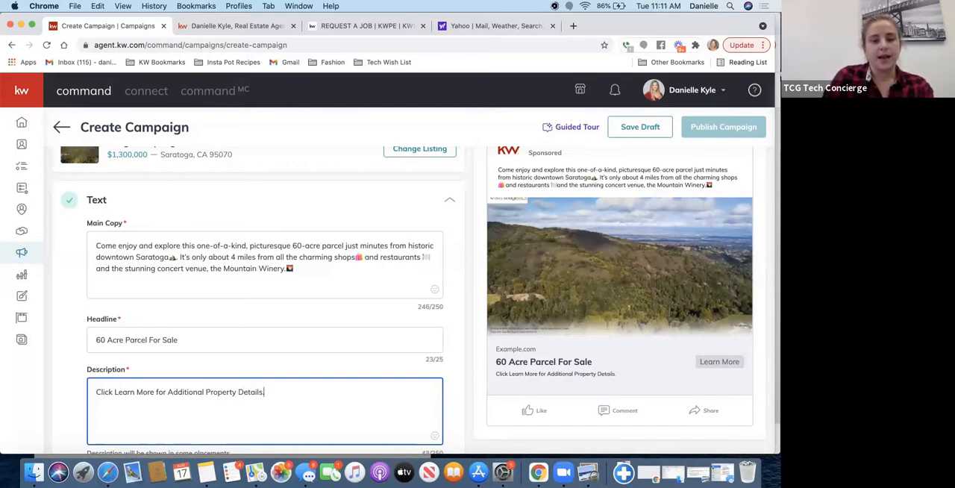
# - Find the right-pointing finger emoji with the search "fing" and add it at the end of the ad description
pyautogui.click(436, 438)
pyautogui.write('fing')
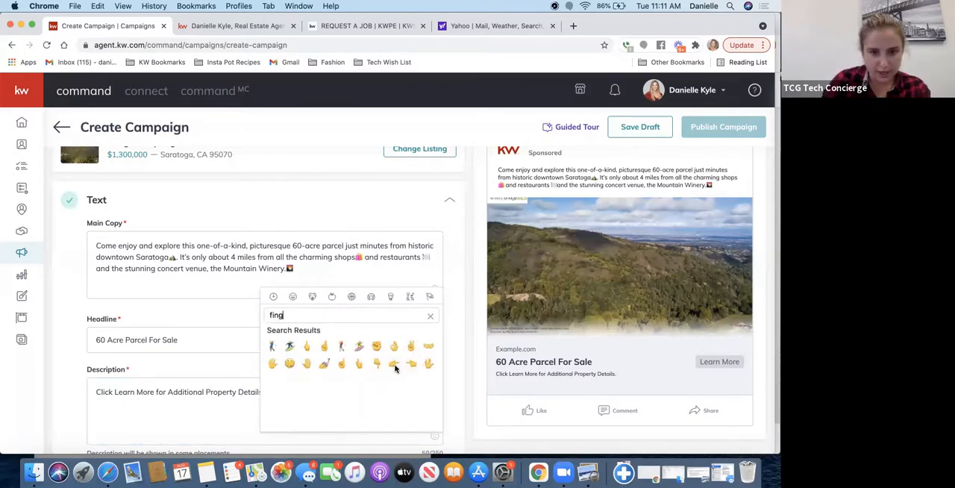
pyautogui.click(394, 364)
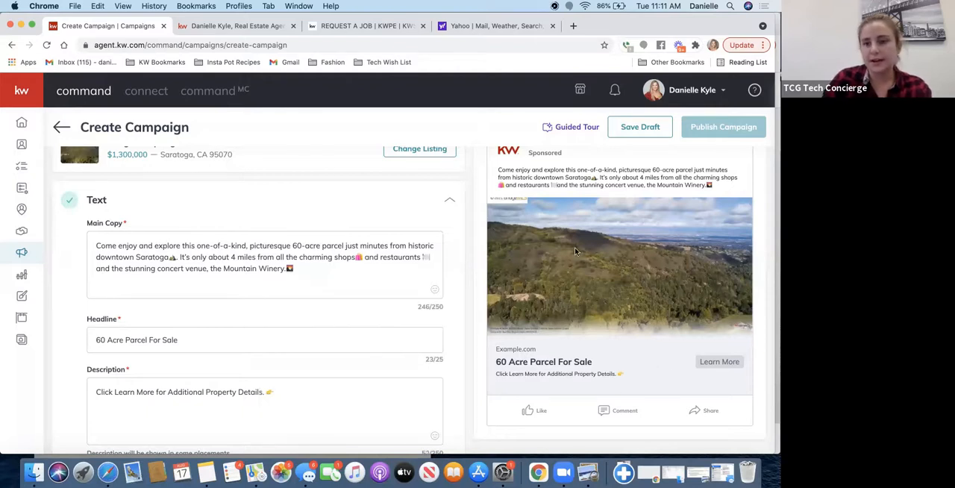
# - Review the ad preview and the note on description placements, and save the Text section
pyautogui.scroll(2, 575, 248)
pyautogui.scroll(-3, 575, 248)
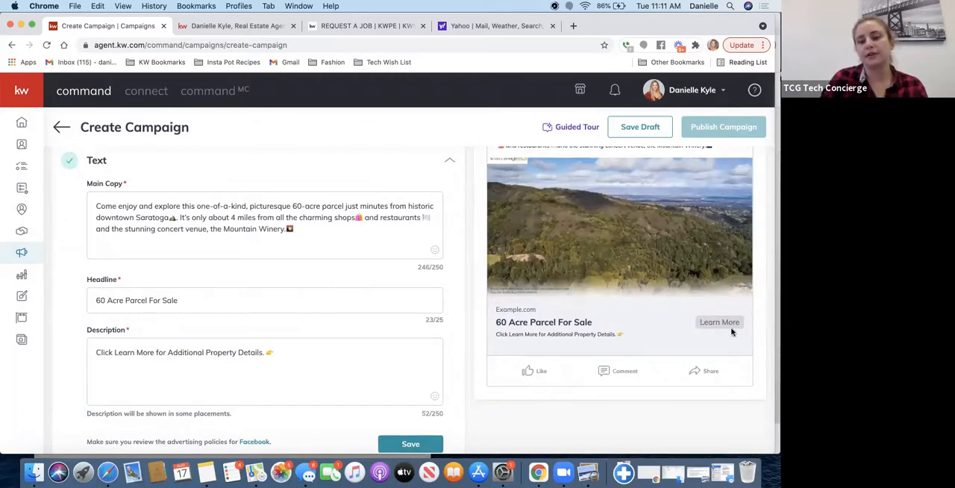
pyautogui.scroll(3, 614, 223)
pyautogui.scroll(-2, 615, 223)
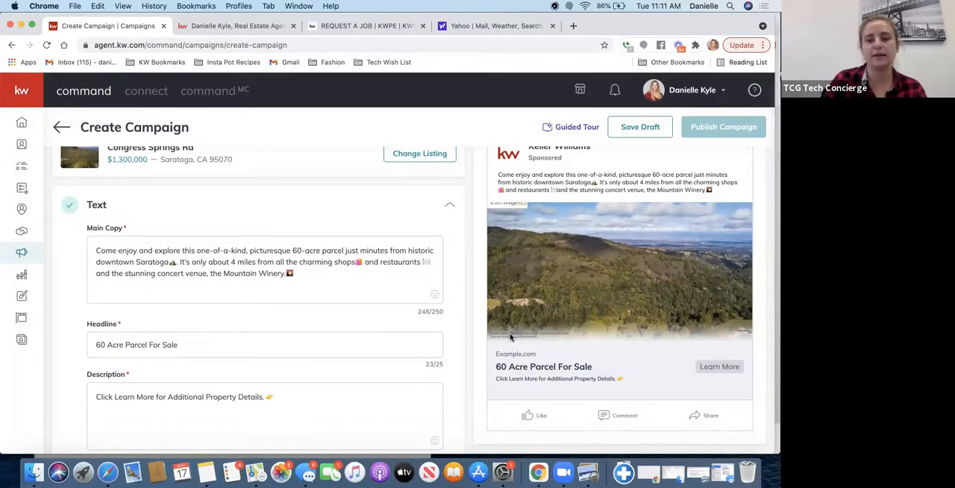
pyautogui.scroll(-1, 513, 337)
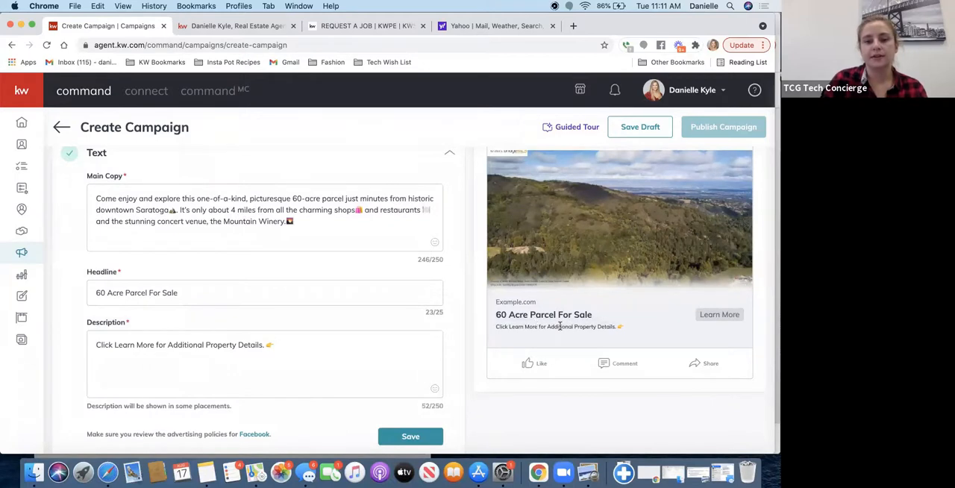
pyautogui.scroll(-2, 332, 346)
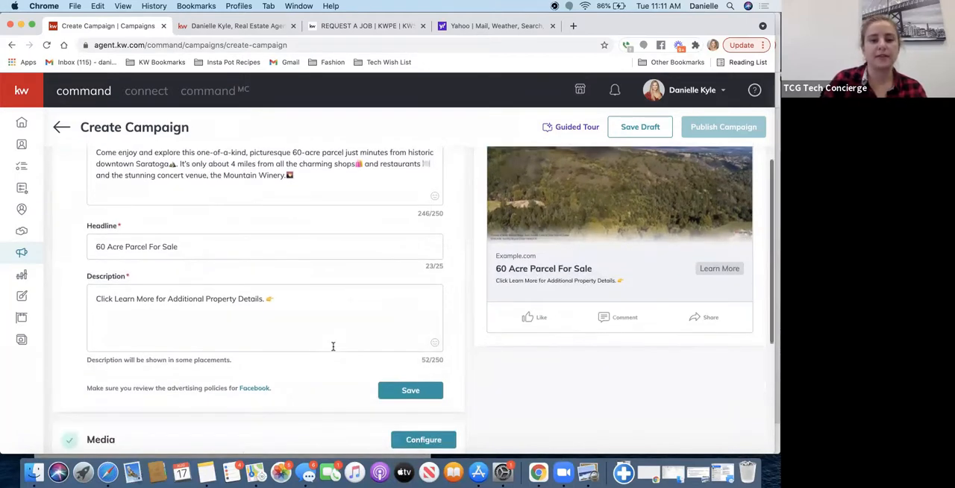
pyautogui.moveTo(87, 325); pyautogui.dragTo(235, 326)
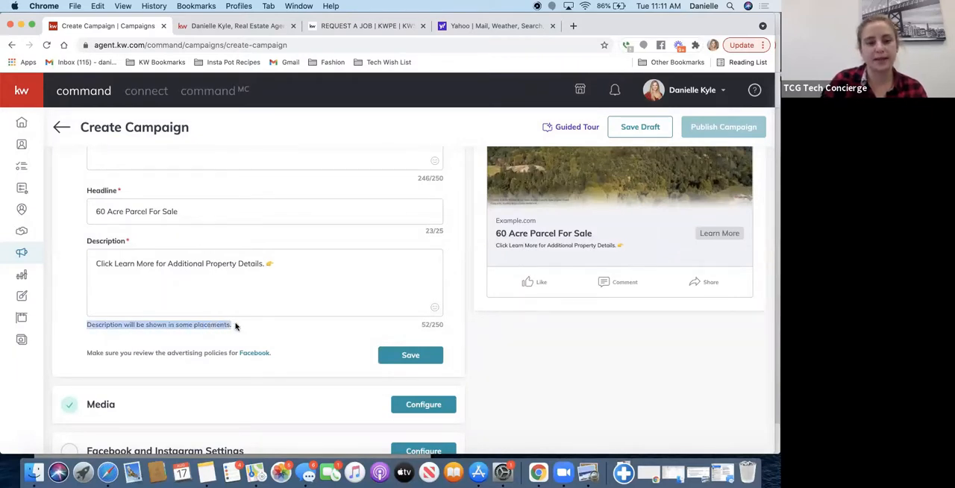
pyautogui.click(409, 356)
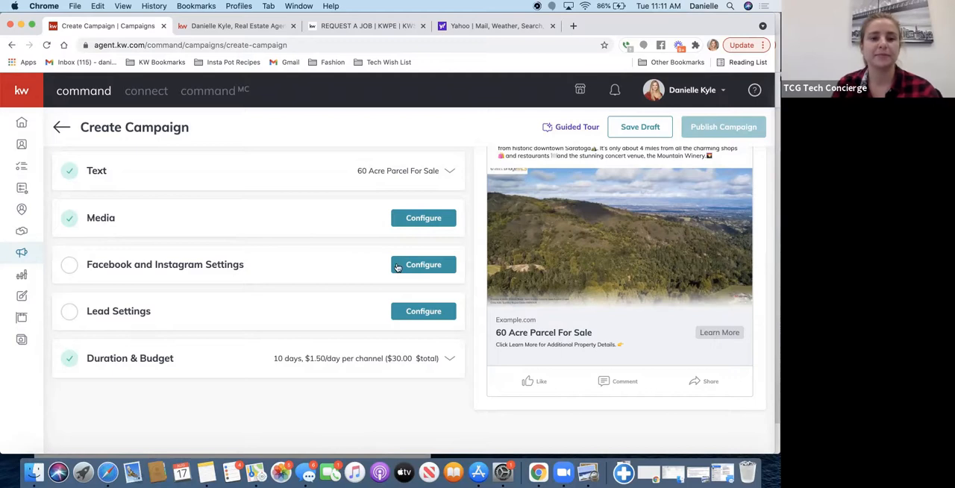
# - Replace the ad's image with the aerial hillside photo from the listing, cropped to Square (1:1)
pyautogui.click(418, 219)
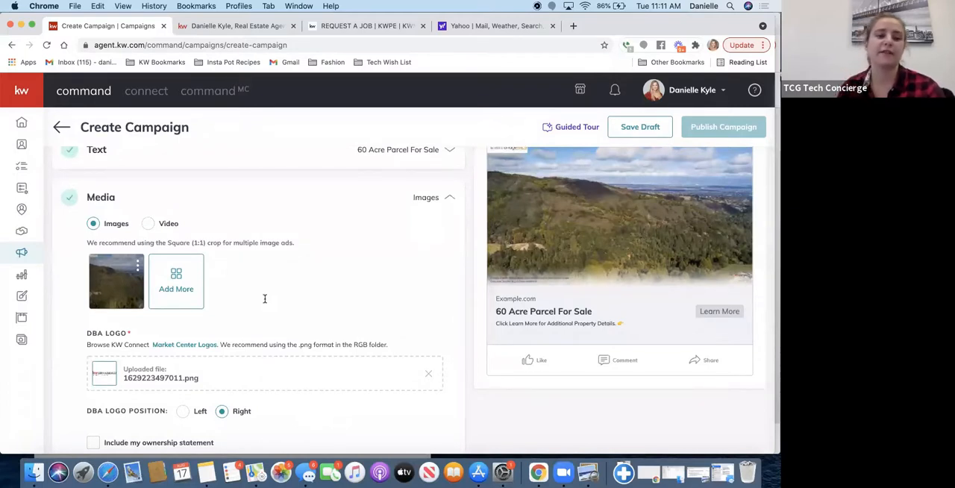
pyautogui.click(138, 266)
pyautogui.click(108, 283)
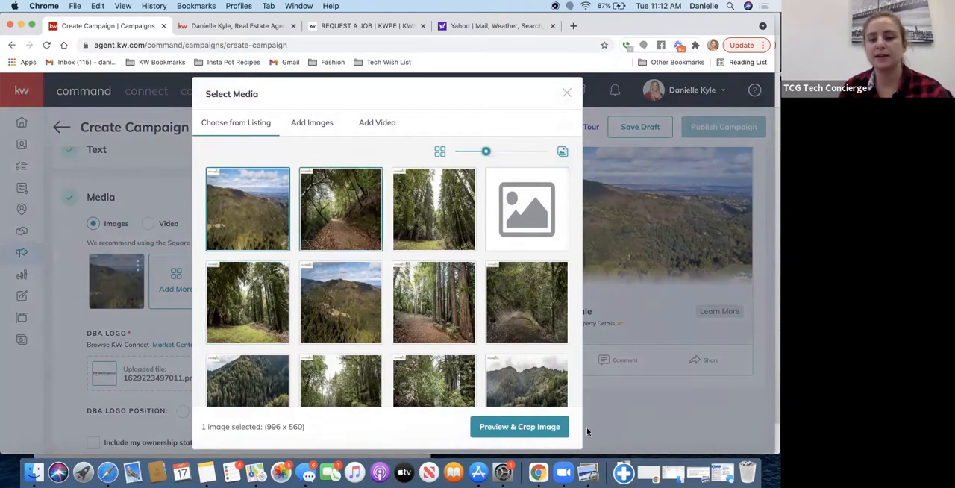
pyautogui.click(533, 435)
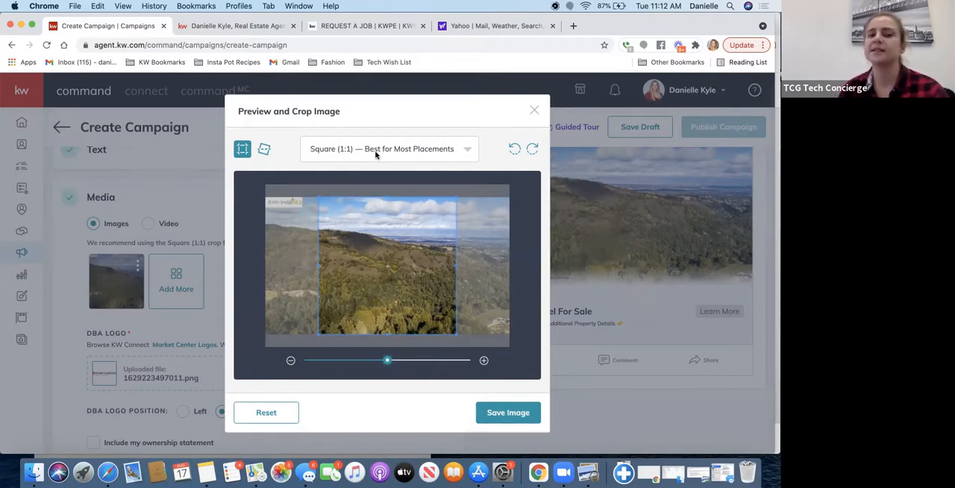
pyautogui.click(494, 412)
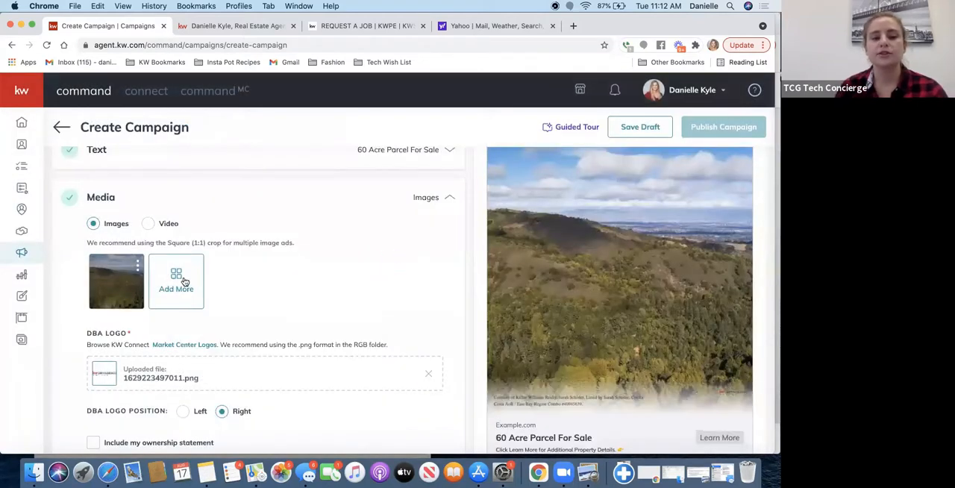
pyautogui.click(184, 283)
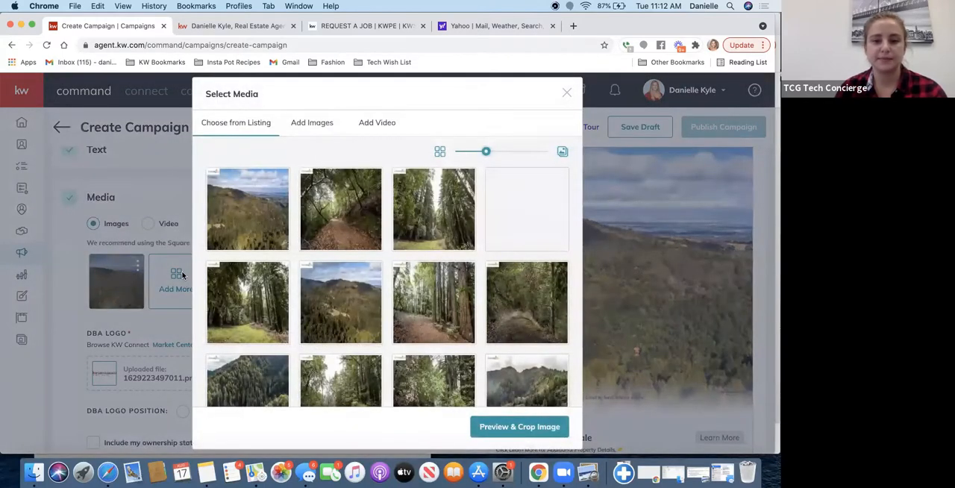
pyautogui.click(335, 306)
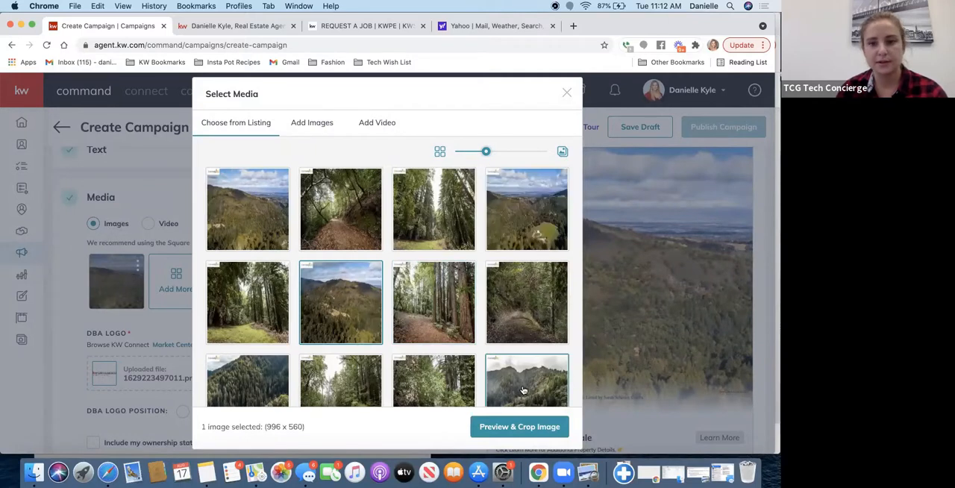
pyautogui.click(543, 235)
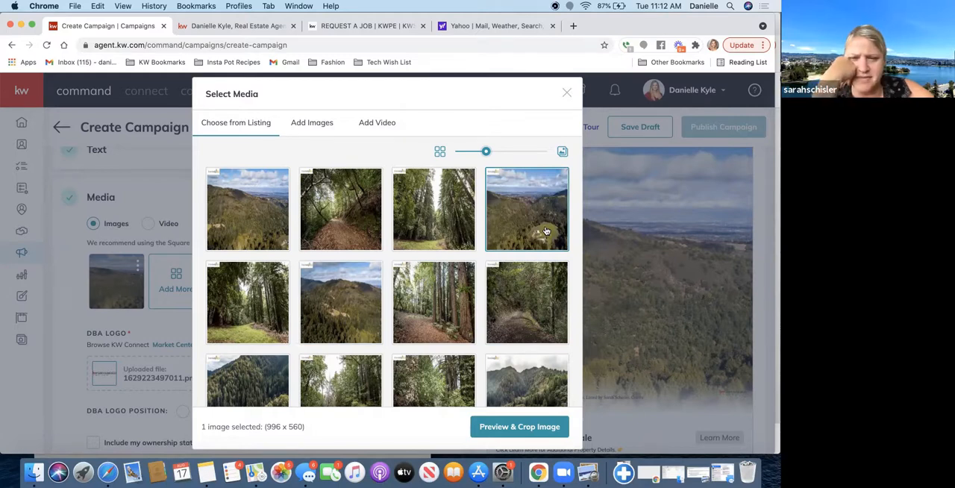
pyautogui.click(507, 427)
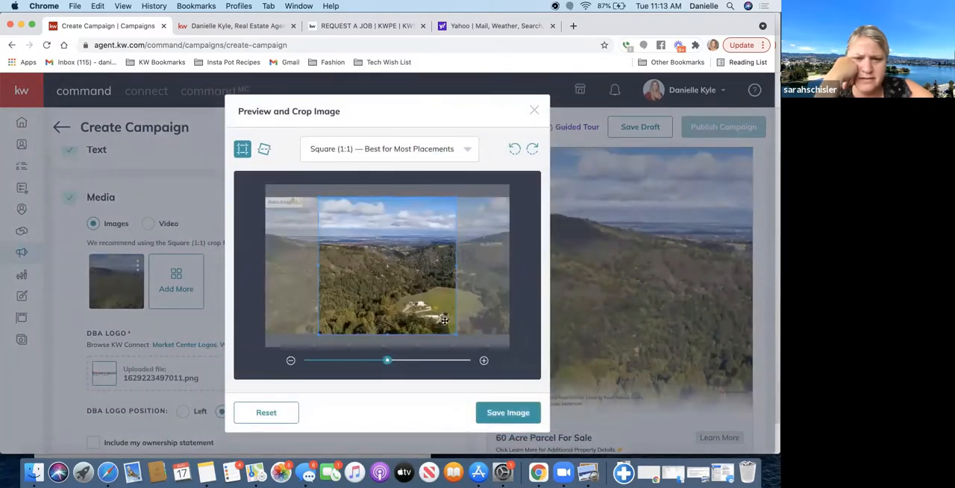
pyautogui.moveTo(449, 321); pyautogui.dragTo(418, 322)
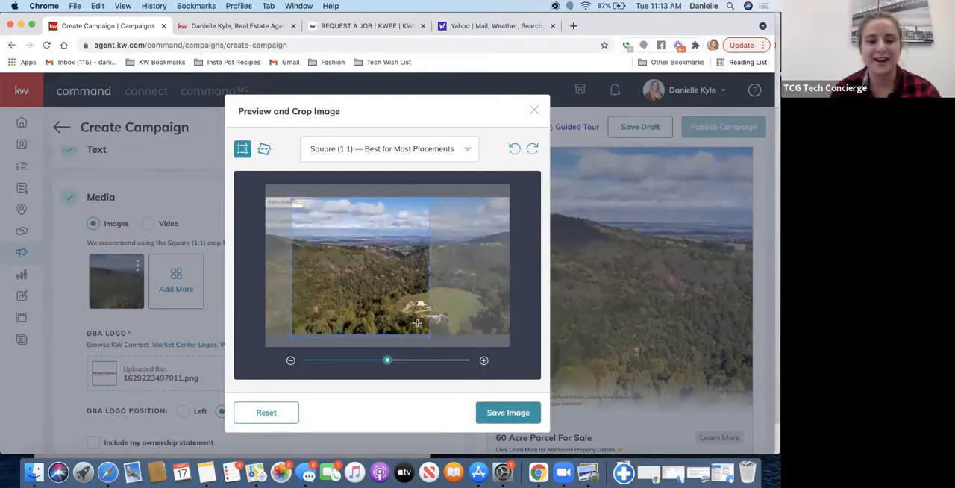
pyautogui.click(534, 111)
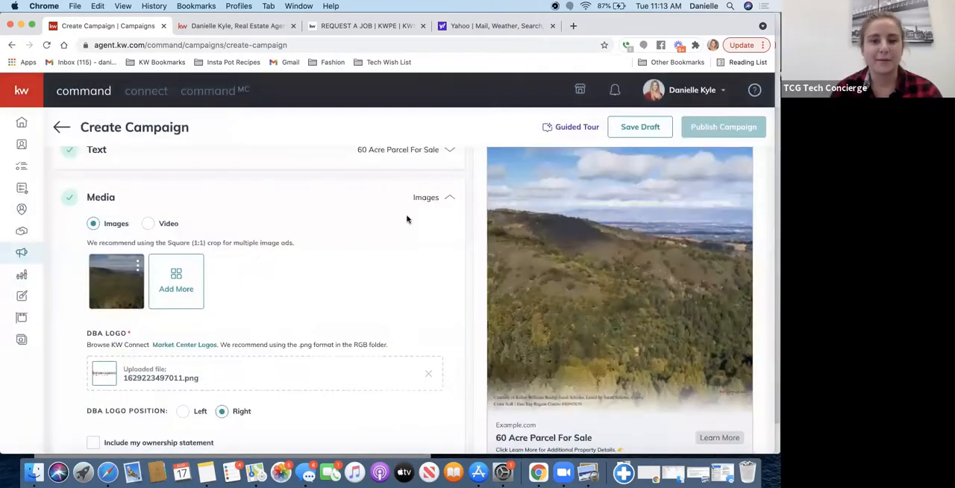
# - Add the listing photo of tall trees around a grassy clearing as the second image, with the Square (1:1) crop shifted slightly right
pyautogui.click(175, 282)
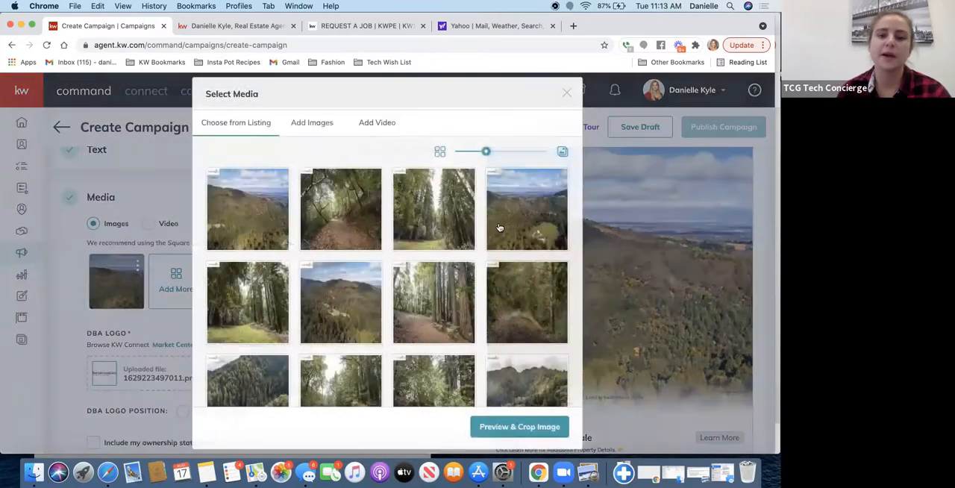
pyautogui.click(363, 305)
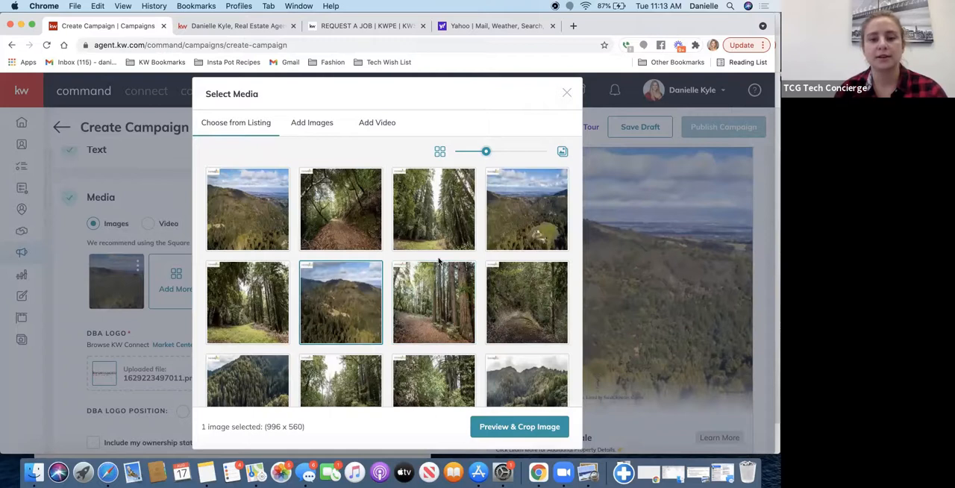
pyautogui.click(441, 234)
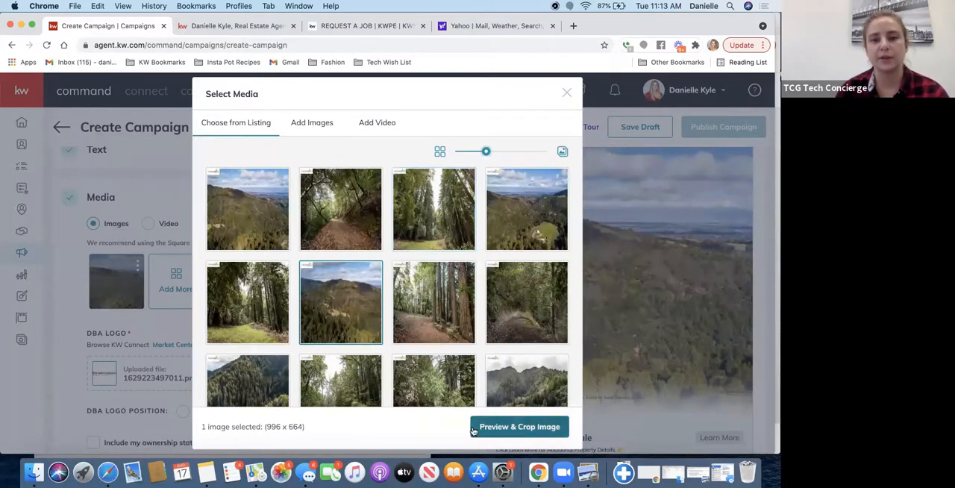
pyautogui.click(515, 428)
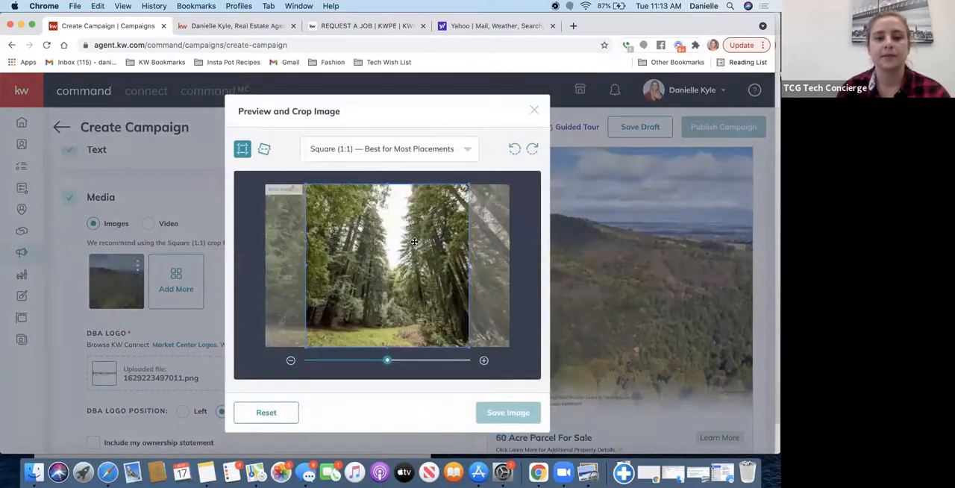
pyautogui.moveTo(414, 254); pyautogui.dragTo(422, 254)
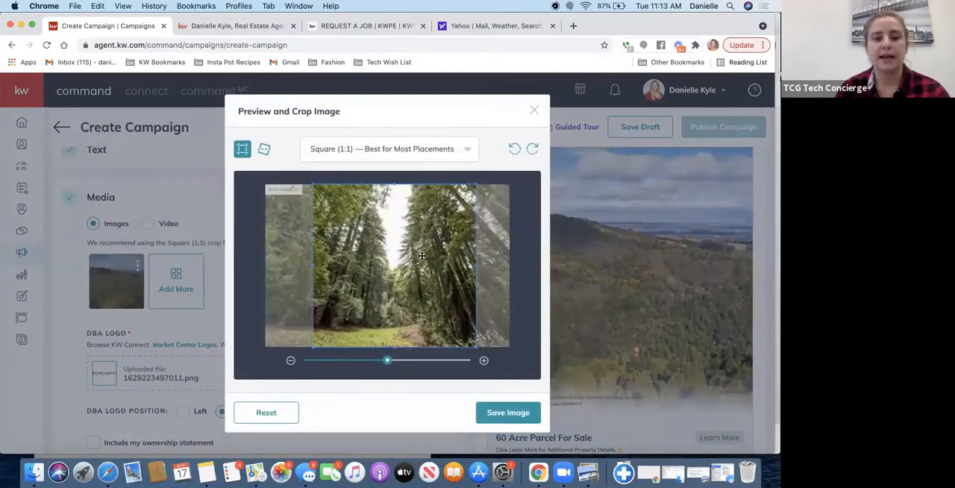
pyautogui.click(496, 413)
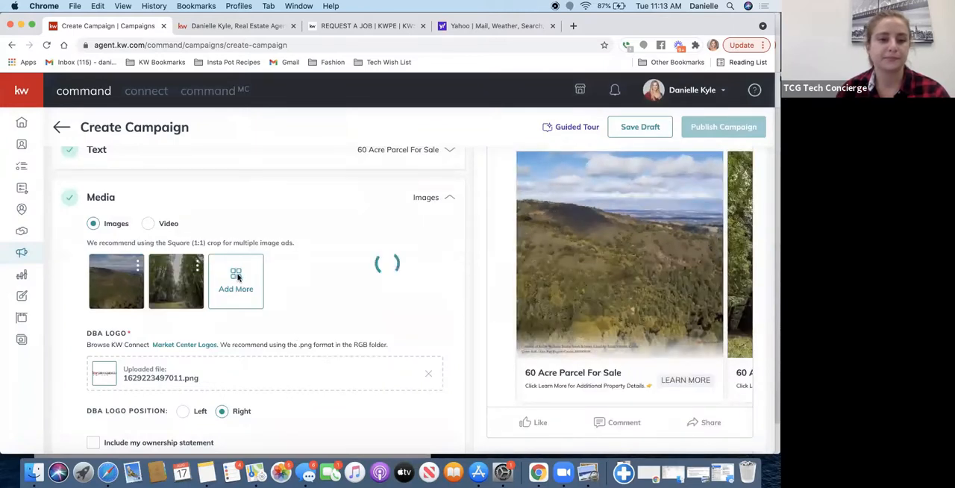
# - Add the listing photo of the dirt trail under arching trees as the third image, cropped to Square (1:1)
pyautogui.click(236, 278)
pyautogui.click(414, 299)
pyautogui.scroll(-3, 416, 298)
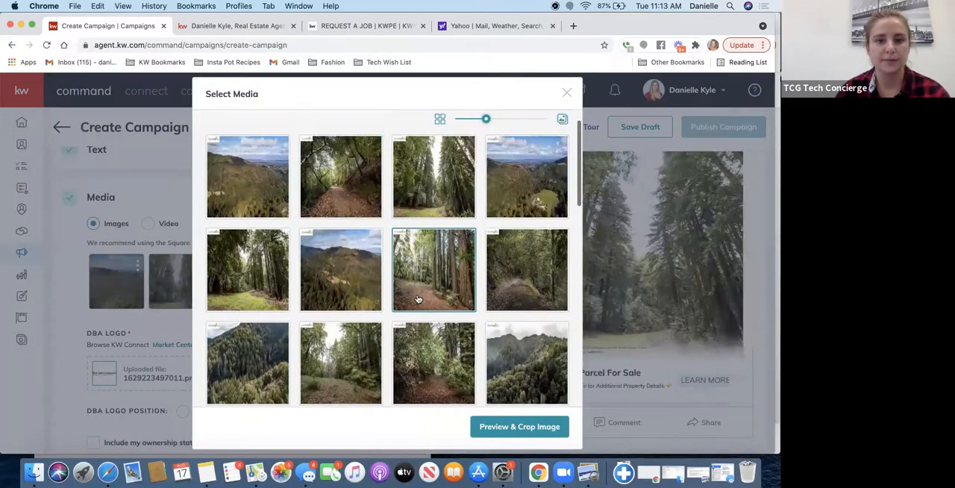
pyautogui.click(491, 429)
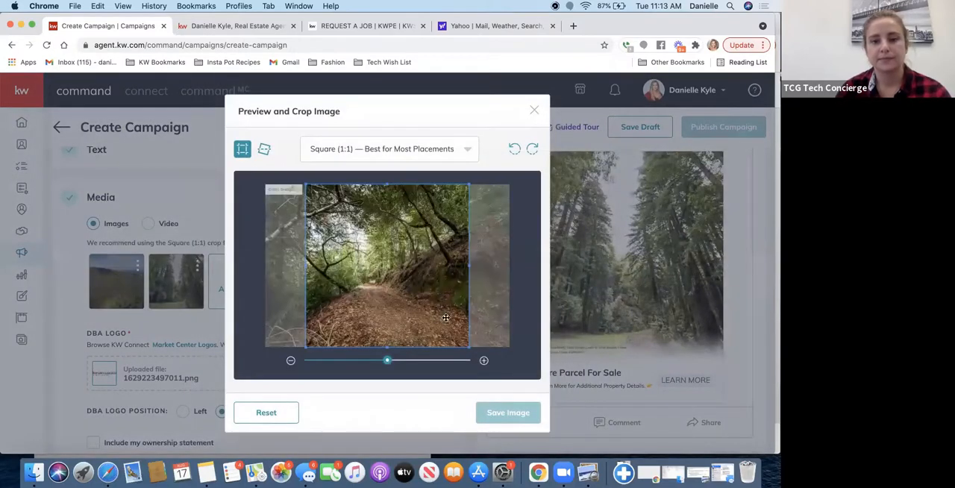
pyautogui.click(510, 416)
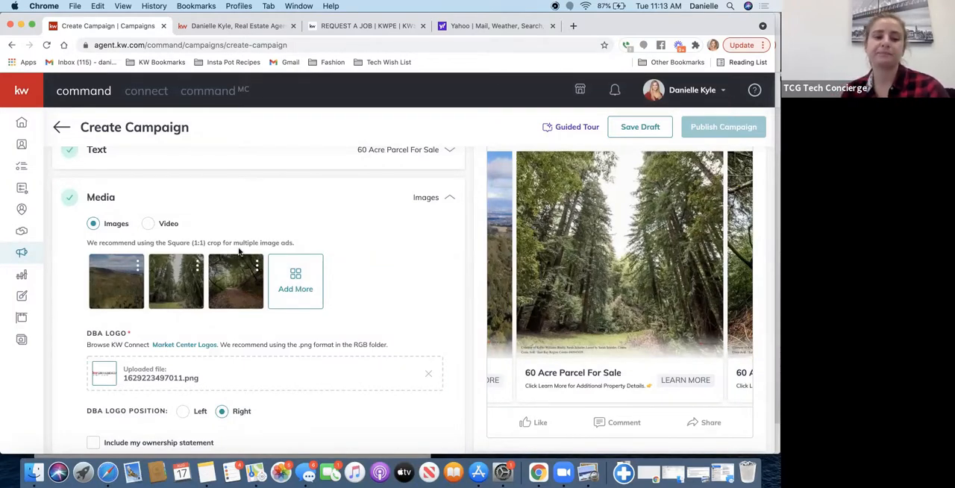
# - Append "DRE" to the end of the ad's main copy and check the carousel preview
pyautogui.scroll(-3, 186, 299)
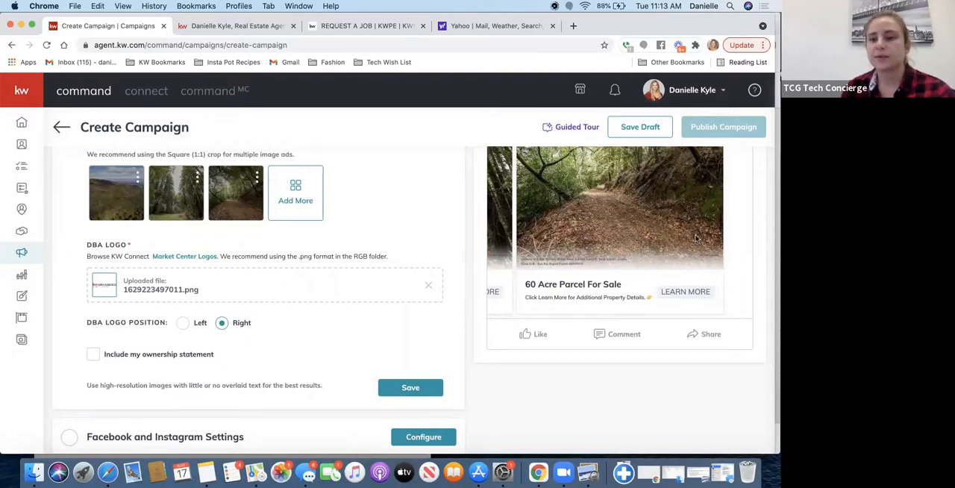
pyautogui.scroll(3, 726, 255)
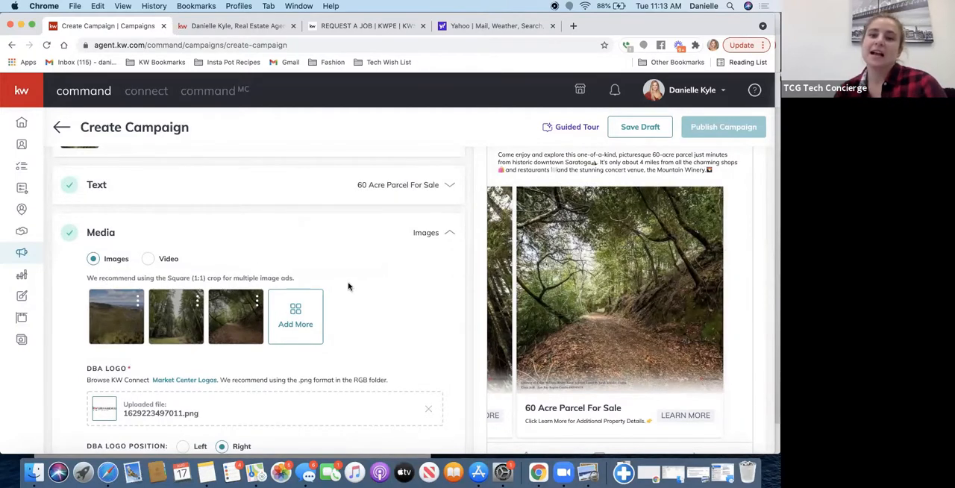
pyautogui.scroll(2, 418, 228)
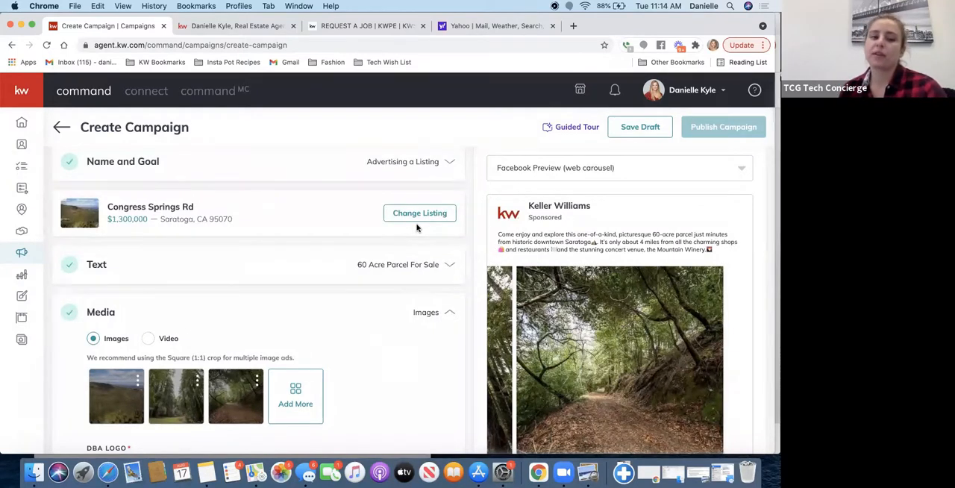
pyautogui.click(131, 266)
pyautogui.click(316, 335)
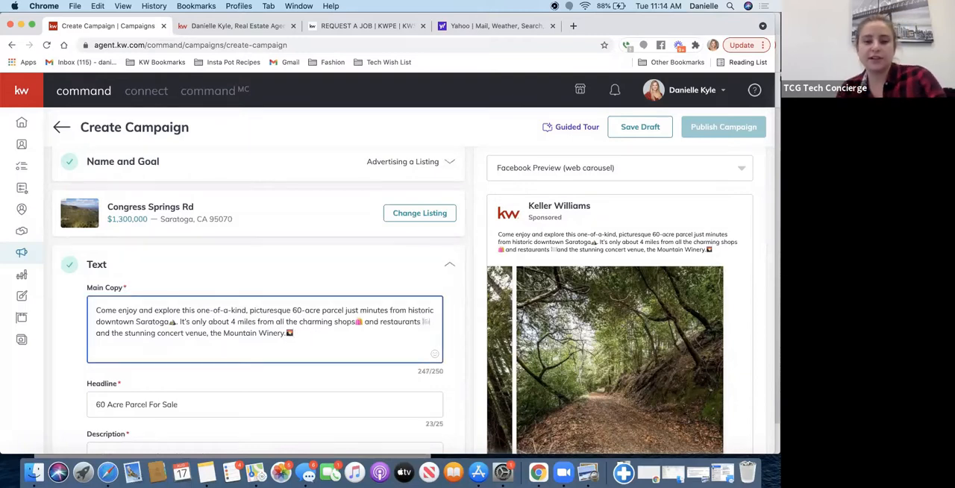
pyautogui.write('DRE')
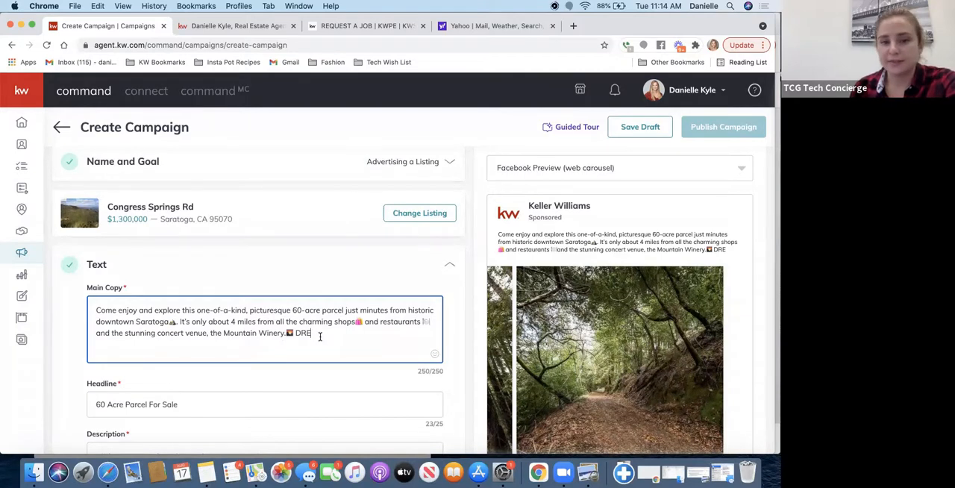
pyautogui.scroll(-3, 320, 336)
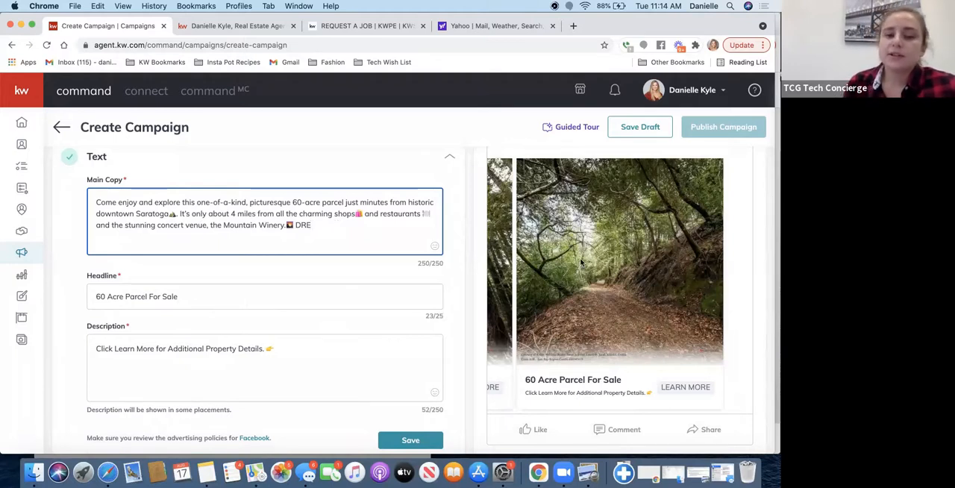
pyautogui.scroll(2, 580, 258)
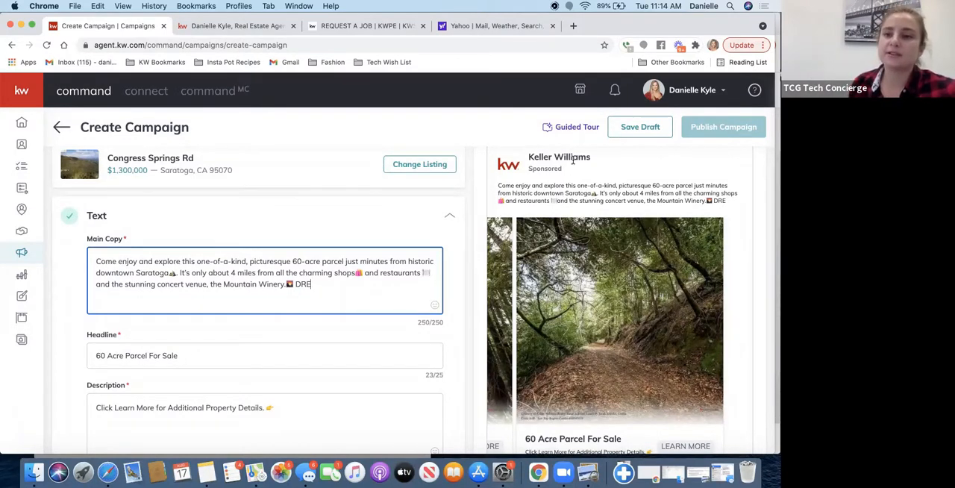
pyautogui.scroll(1, 573, 160)
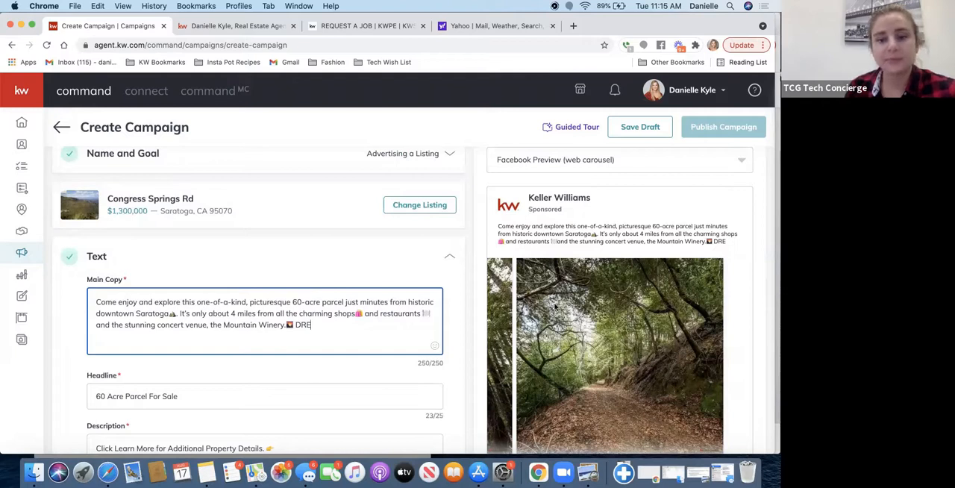
# - Save the ad's Text section, review the carousel images and logo in the Media section, and save that section too
pyautogui.scroll(-5, 554, 306)
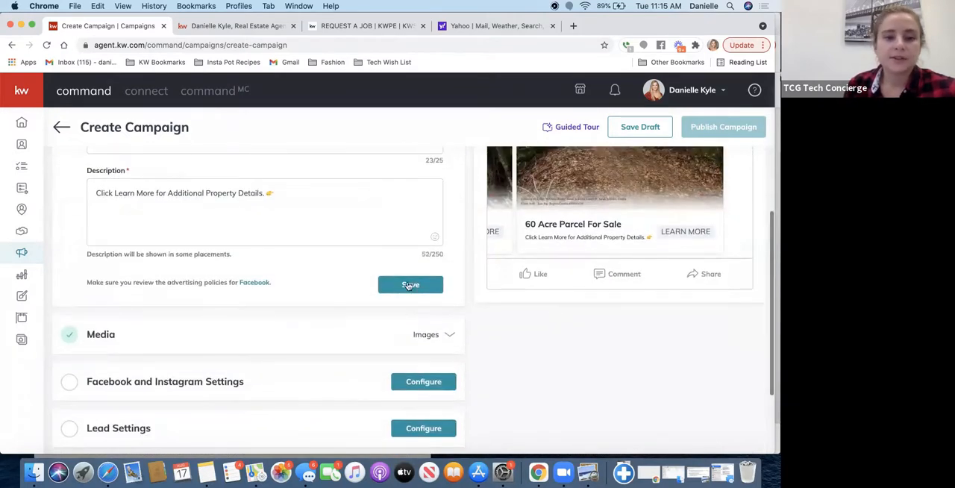
pyautogui.click(400, 285)
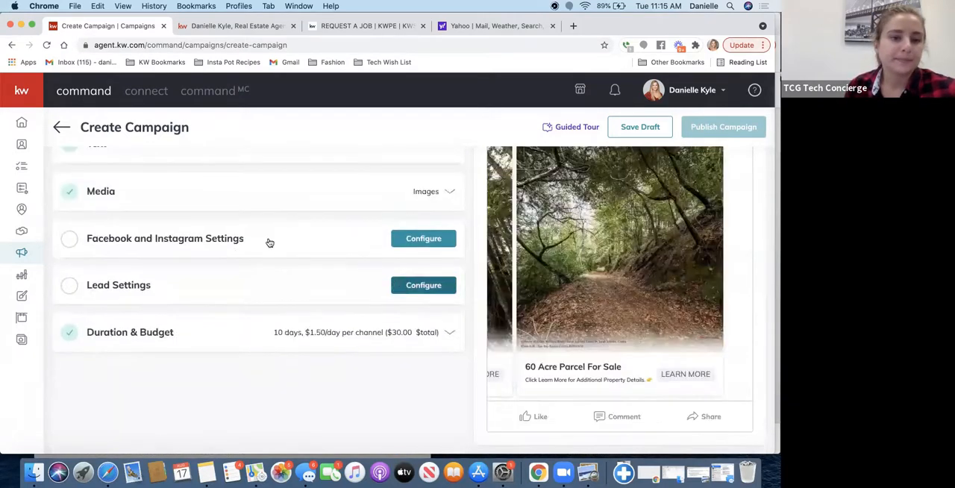
pyautogui.click(384, 199)
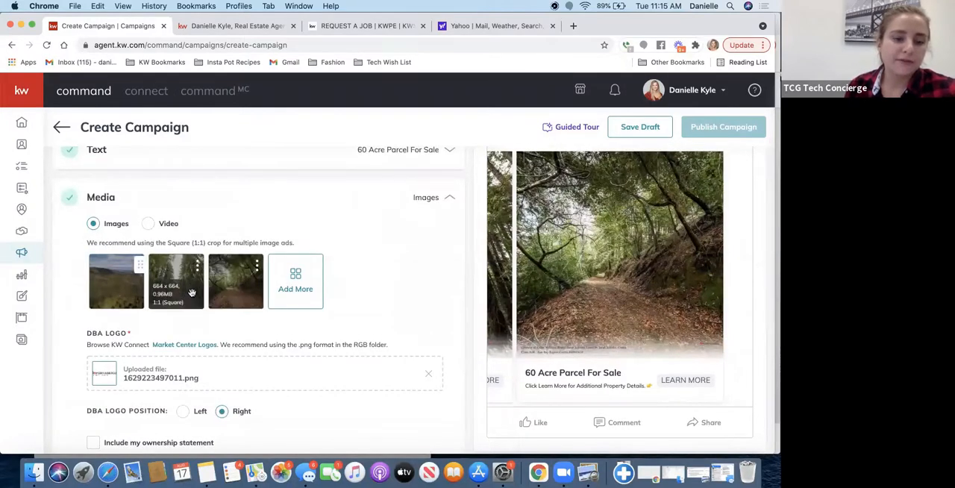
pyautogui.scroll(-3, 192, 292)
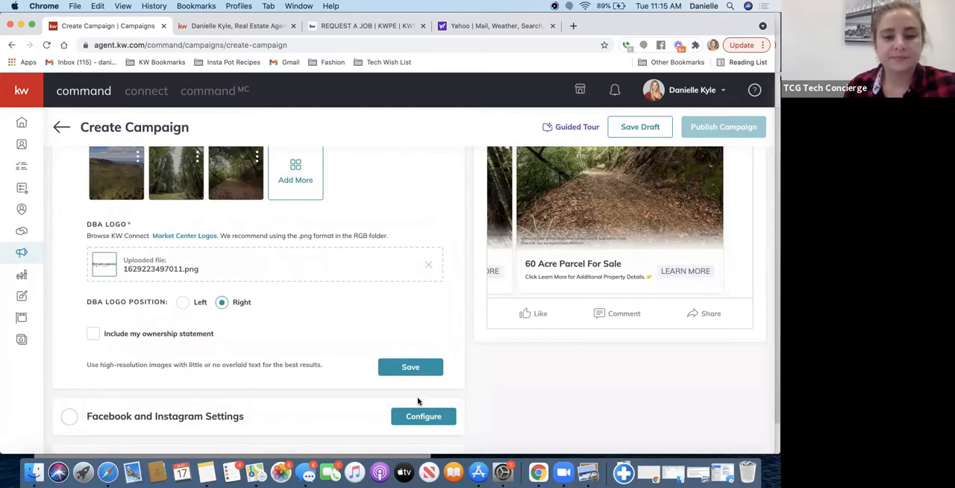
pyautogui.click(382, 368)
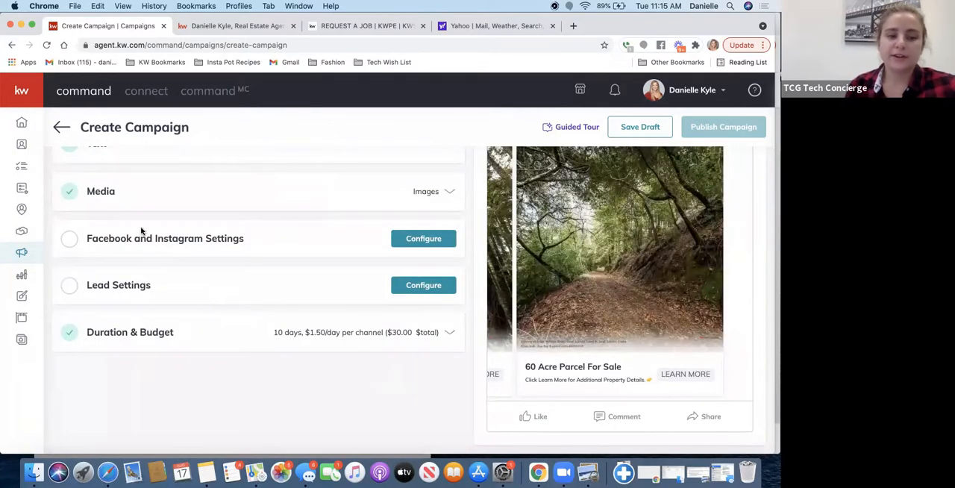
# - Configure the Facebook and Instagram Settings to use the agent's own account and the agent's real estate page
pyautogui.click(179, 244)
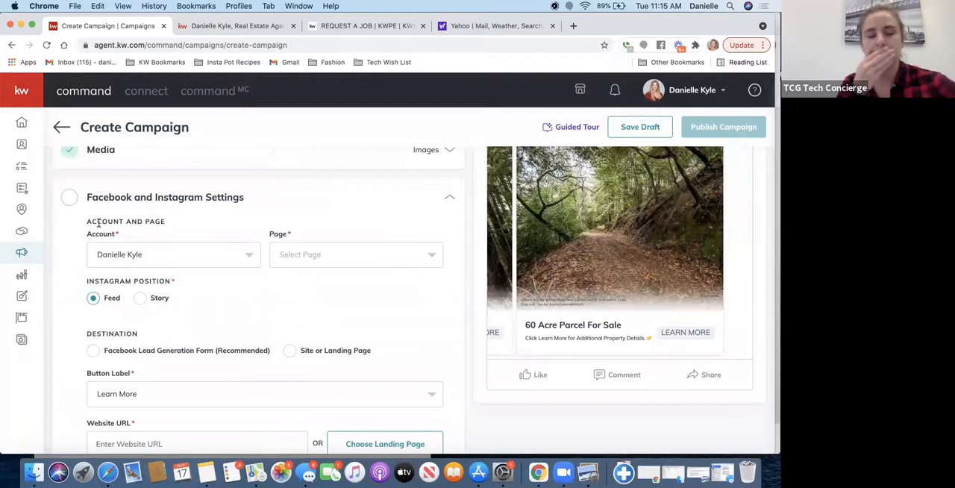
pyautogui.click(213, 254)
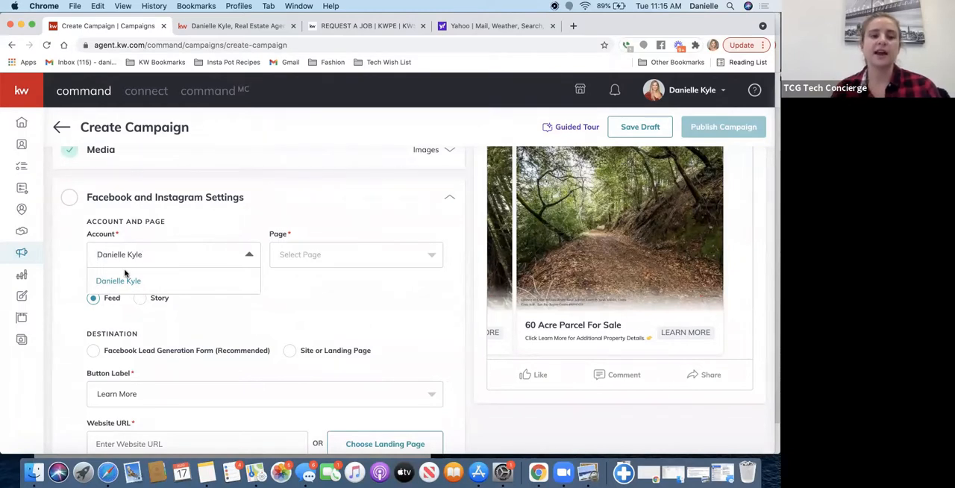
pyautogui.click(324, 258)
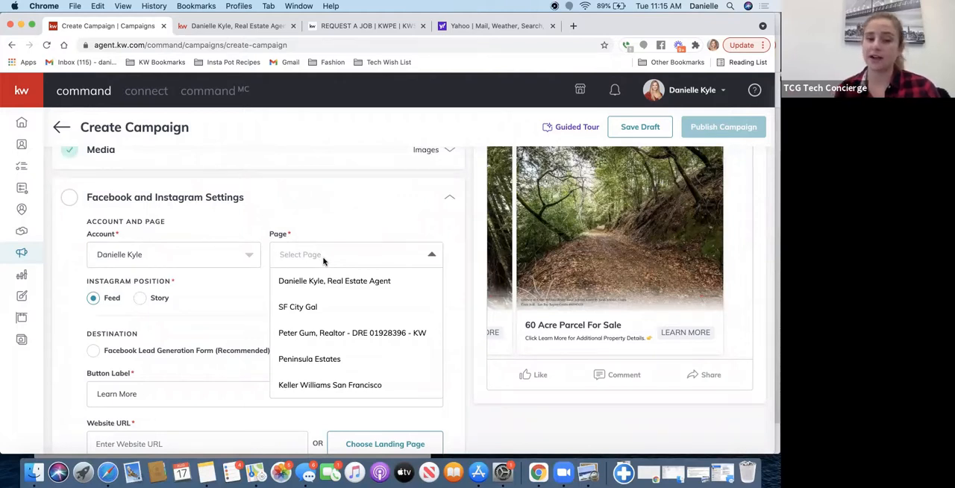
pyautogui.click(293, 289)
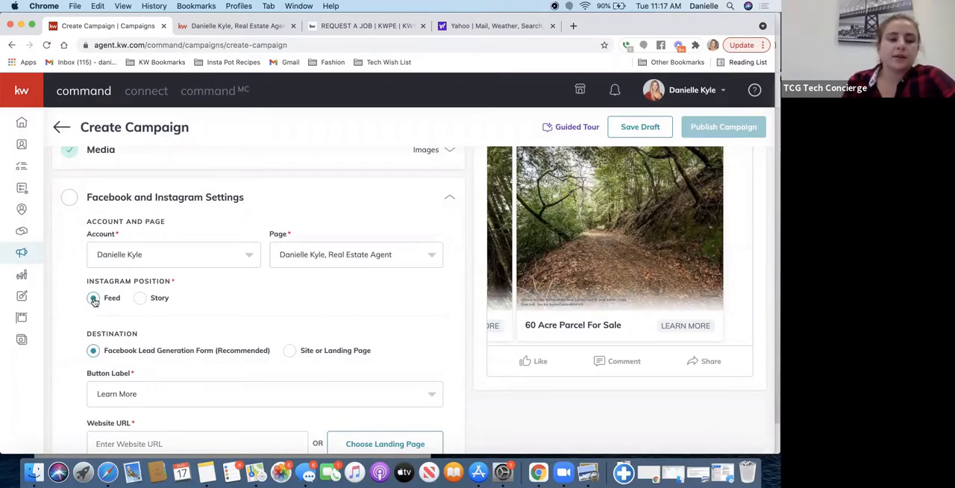
# - Examine the Instagram position, destination and audience settings and the available button labels
pyautogui.scroll(-3, 255, 267)
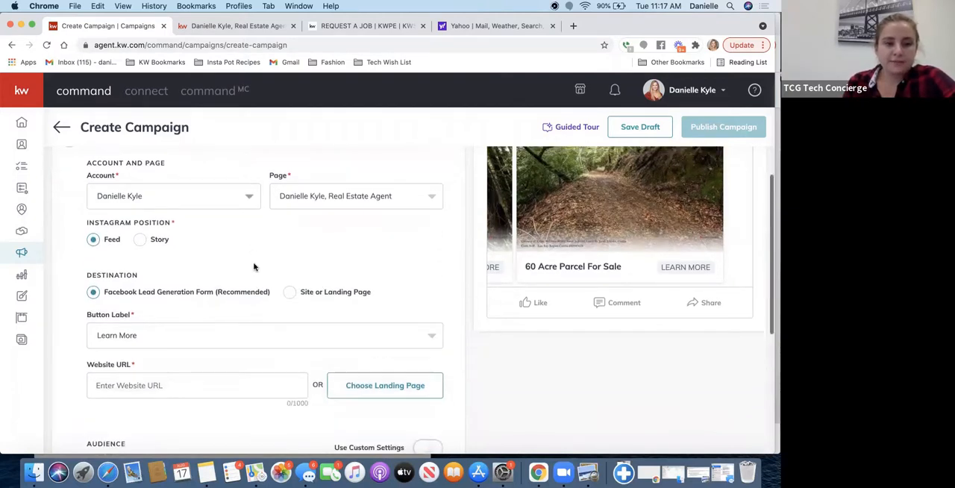
pyautogui.scroll(-2, 255, 267)
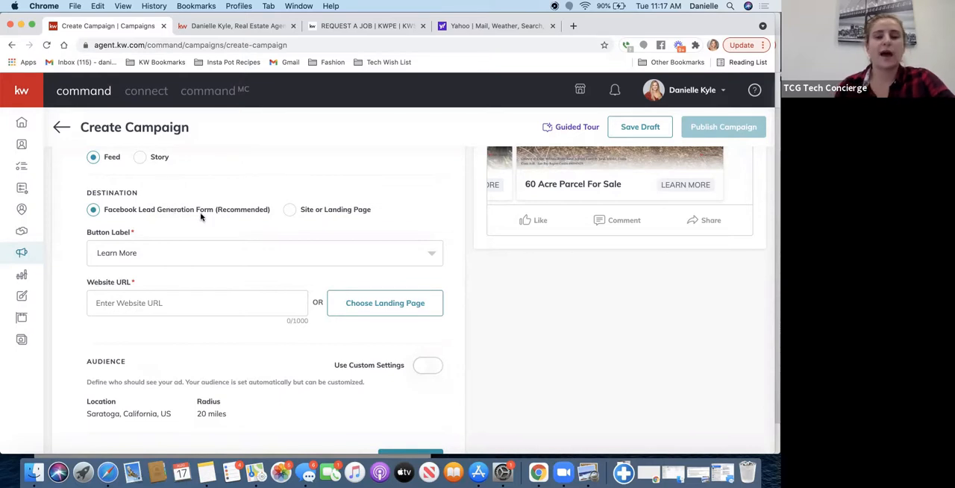
pyautogui.scroll(3, 676, 210)
pyautogui.scroll(2, 676, 211)
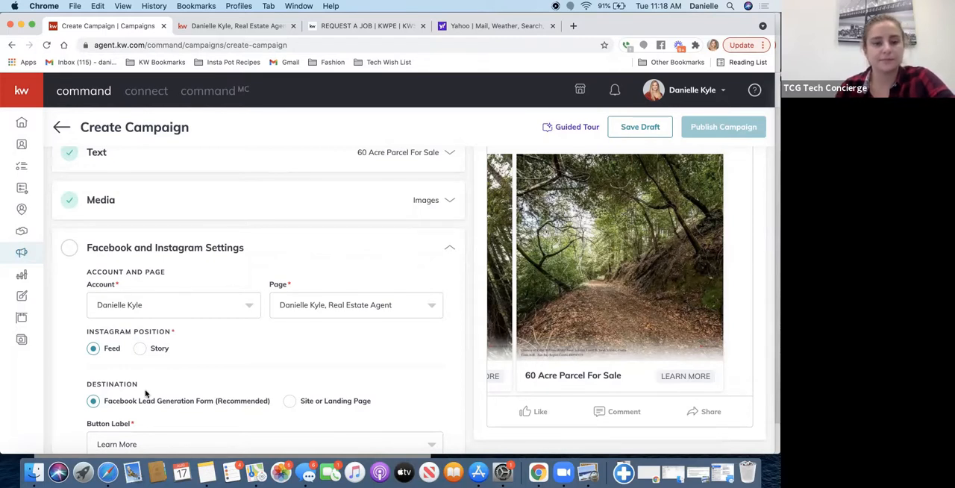
pyautogui.scroll(-2, 244, 363)
pyautogui.scroll(-3, 244, 363)
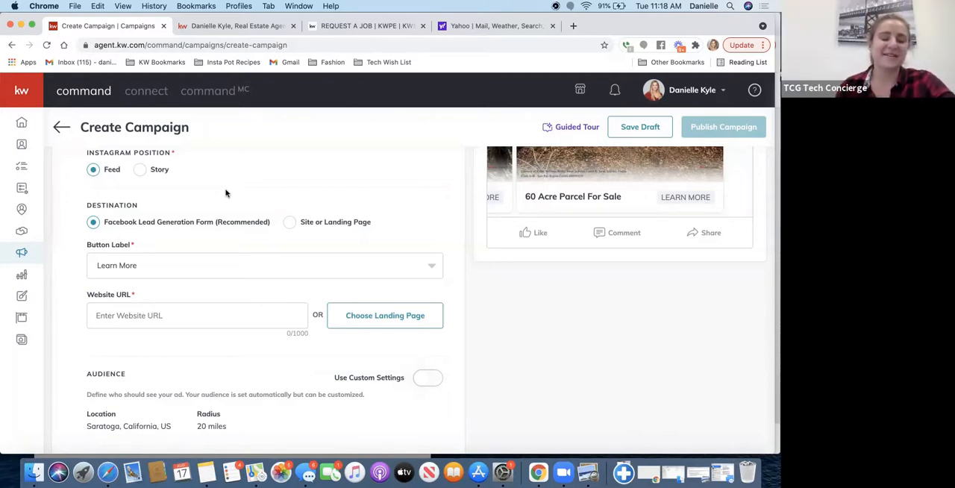
pyautogui.click(131, 265)
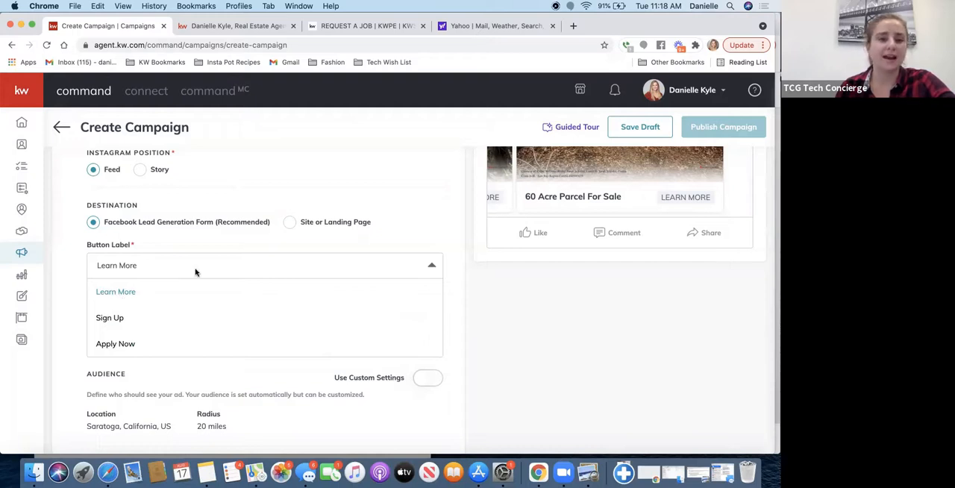
pyautogui.click(223, 244)
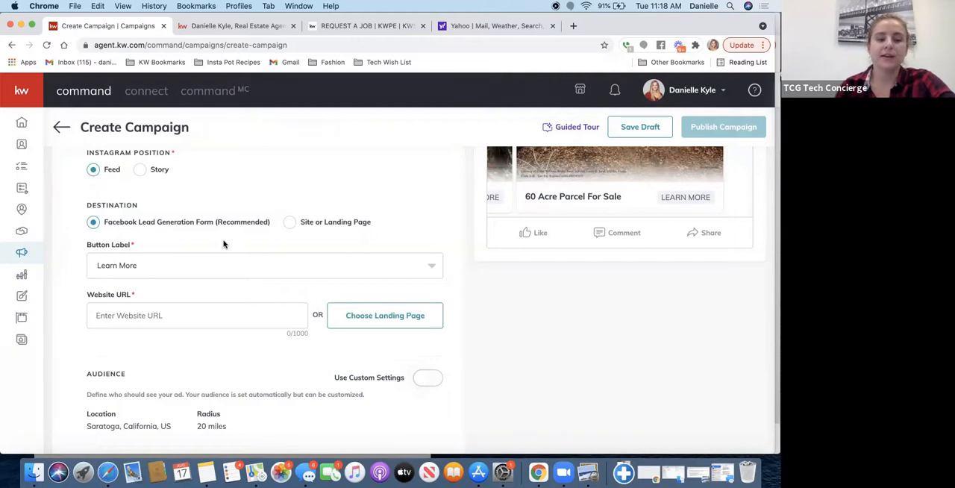
pyautogui.click(146, 320)
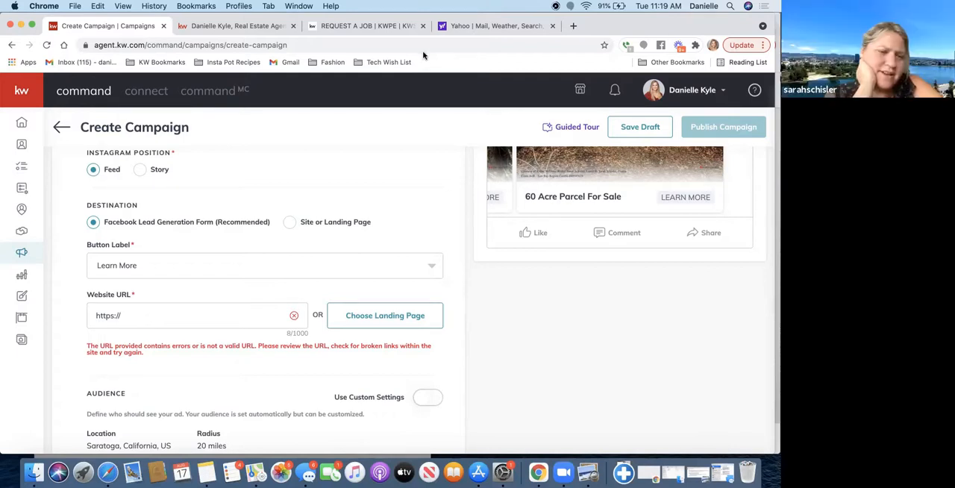
pyautogui.write('sa')
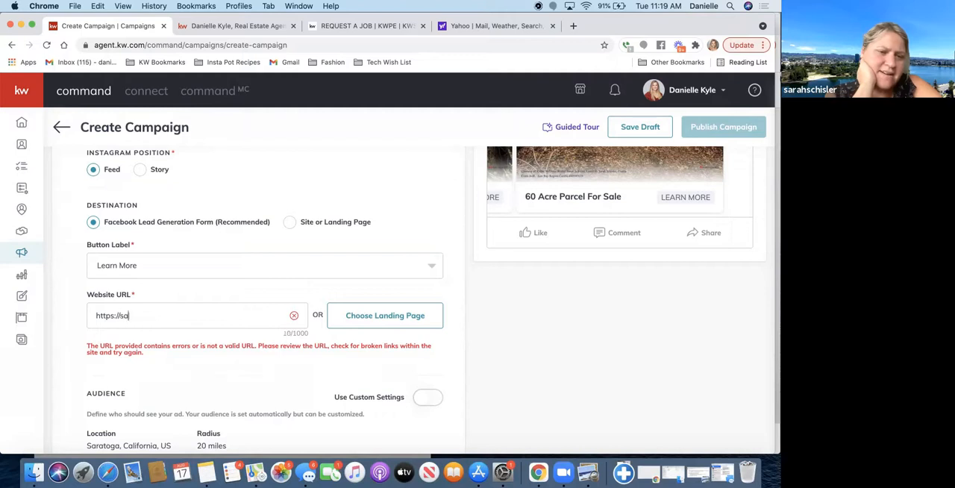
pyautogui.write('ratogaacreage.com')
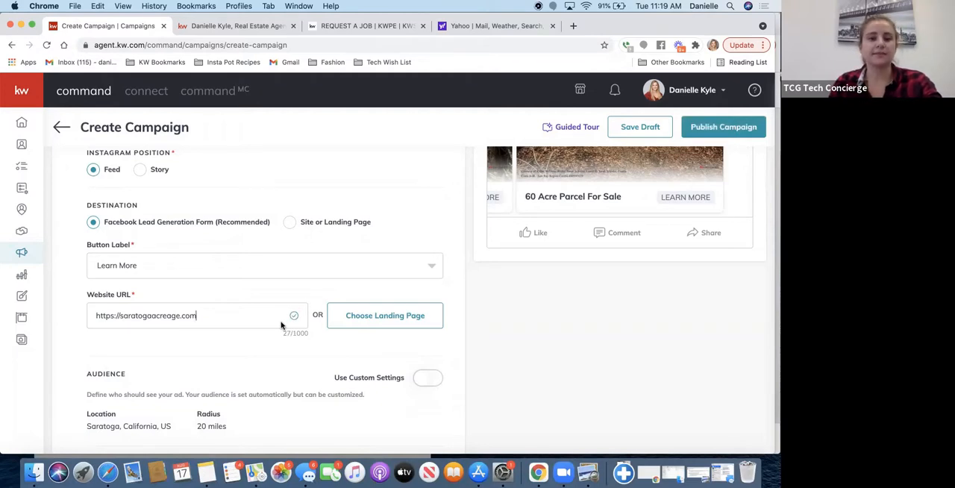
# - Review the list of existing landing pages that could serve as the ad's website link, without choosing one
pyautogui.click(376, 323)
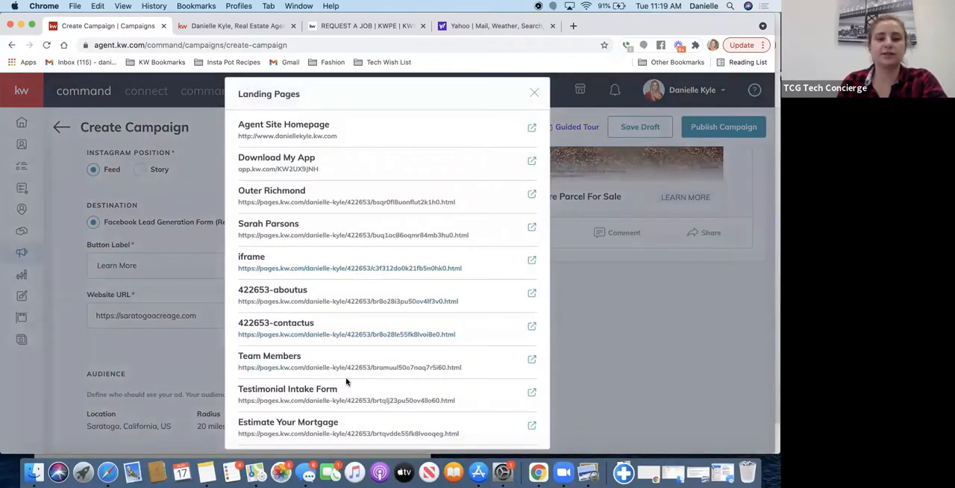
pyautogui.click(534, 94)
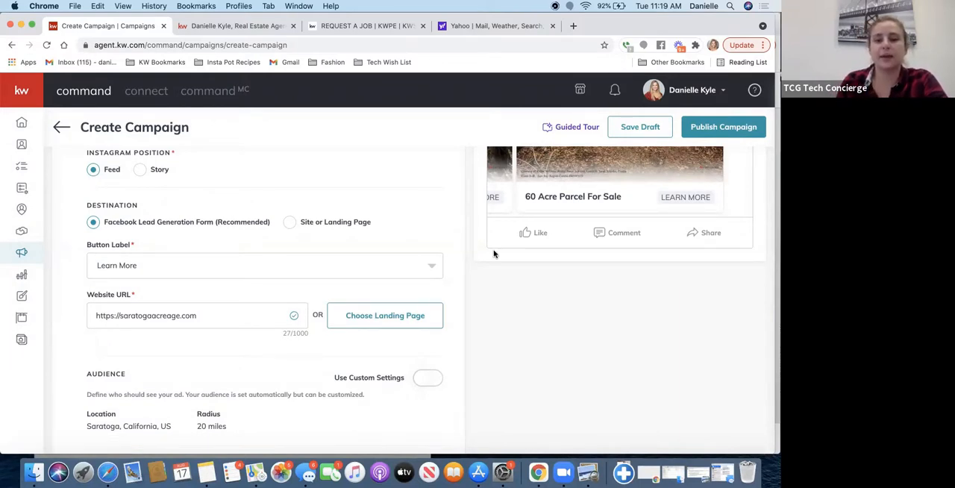
pyautogui.scroll(1, 493, 254)
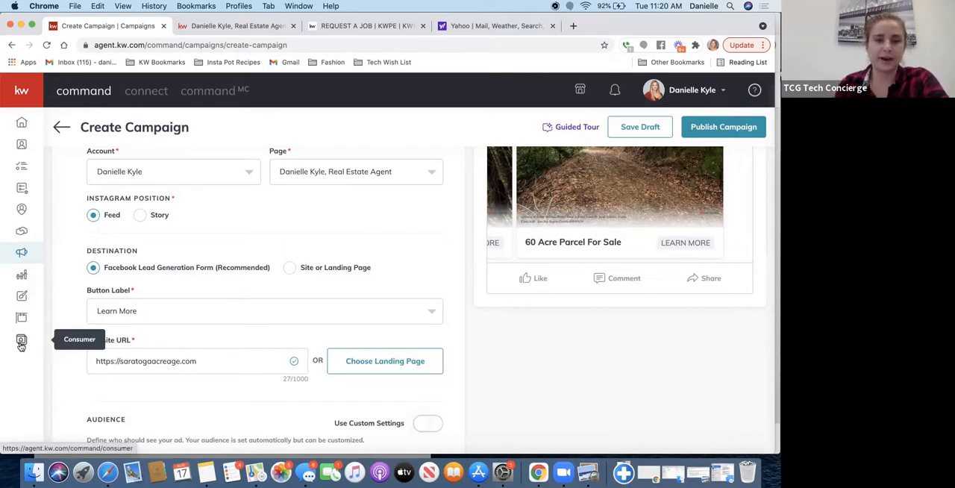
# - Turn on custom settings for the ad's audience
pyautogui.scroll(-2, 277, 340)
pyautogui.scroll(-4, 277, 339)
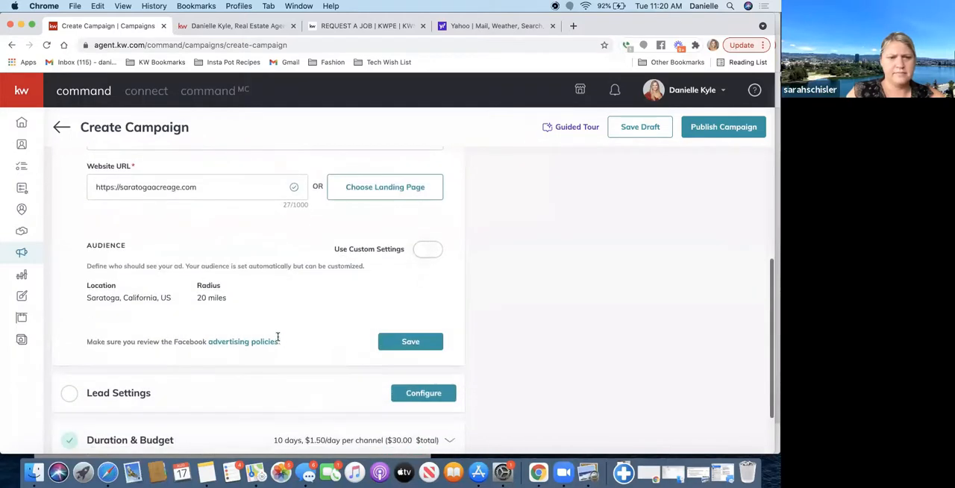
pyautogui.click(430, 254)
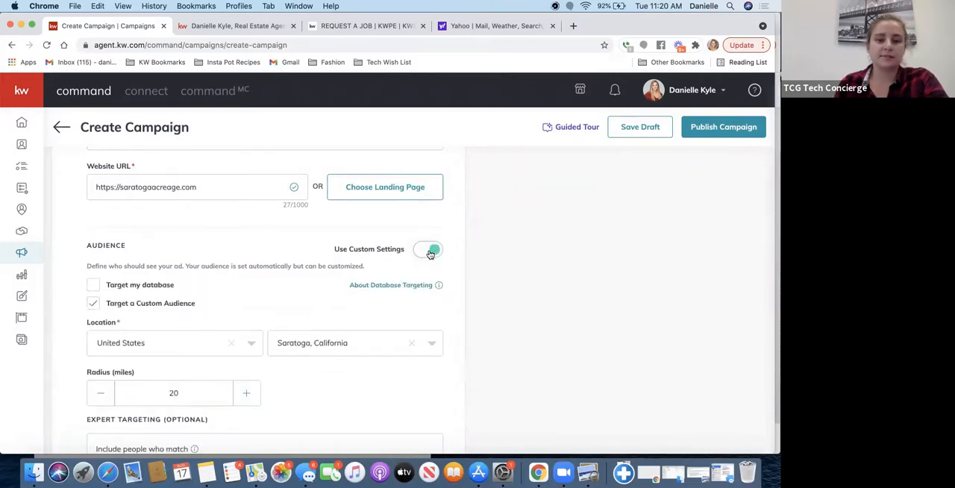
pyautogui.scroll(-3, 223, 265)
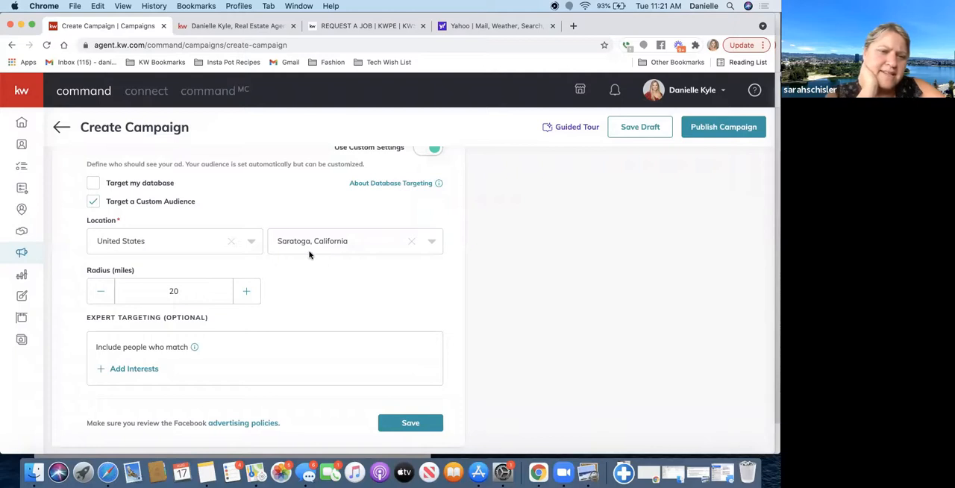
pyautogui.click(91, 186)
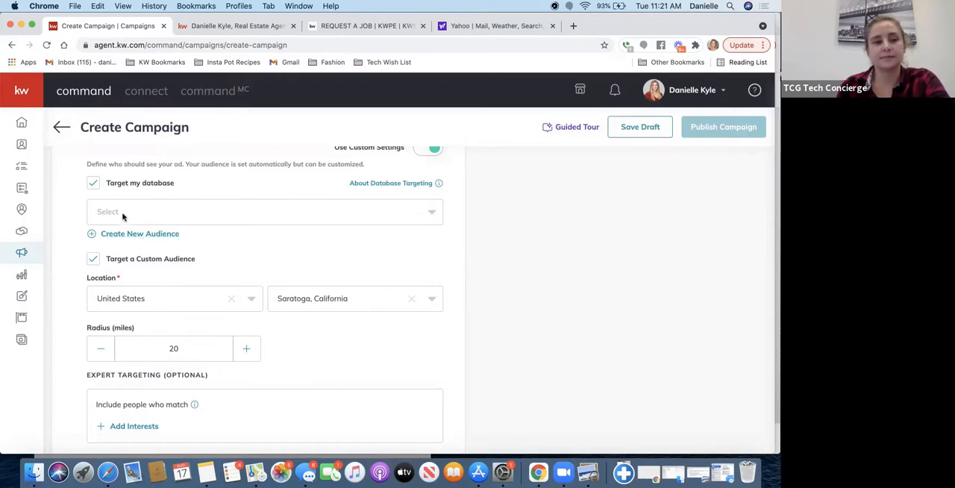
pyautogui.click(92, 183)
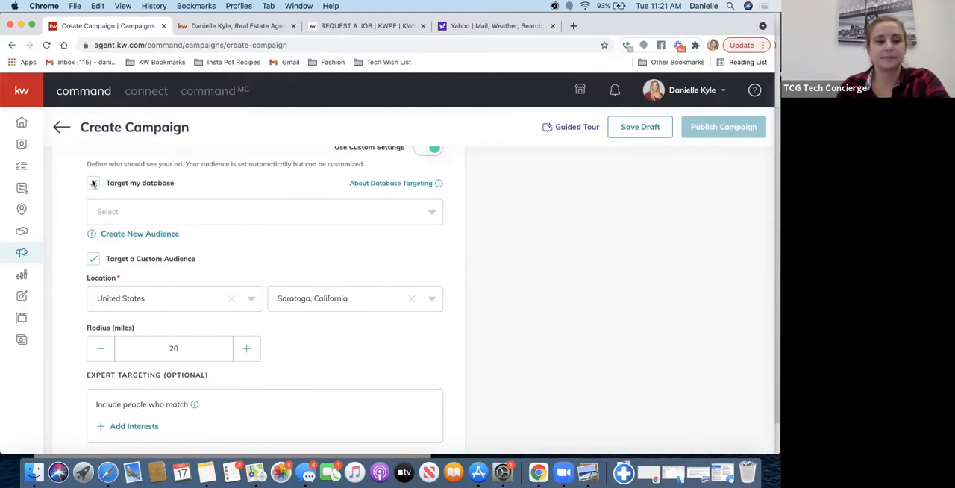
pyautogui.click(140, 234)
pyautogui.click(276, 224)
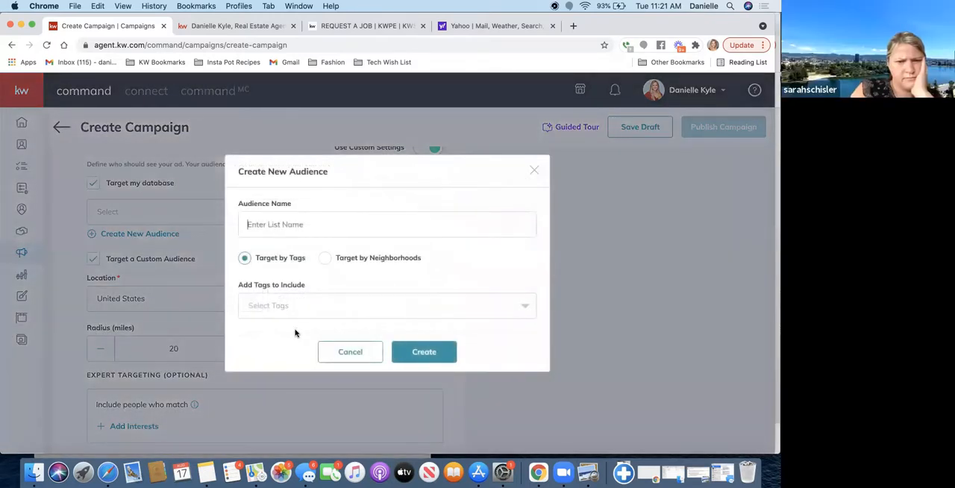
pyautogui.click(534, 173)
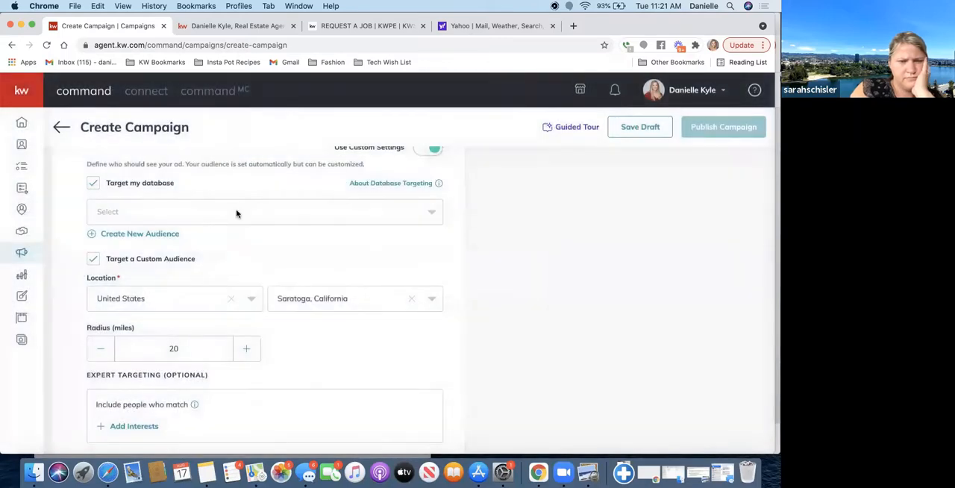
pyautogui.click(93, 183)
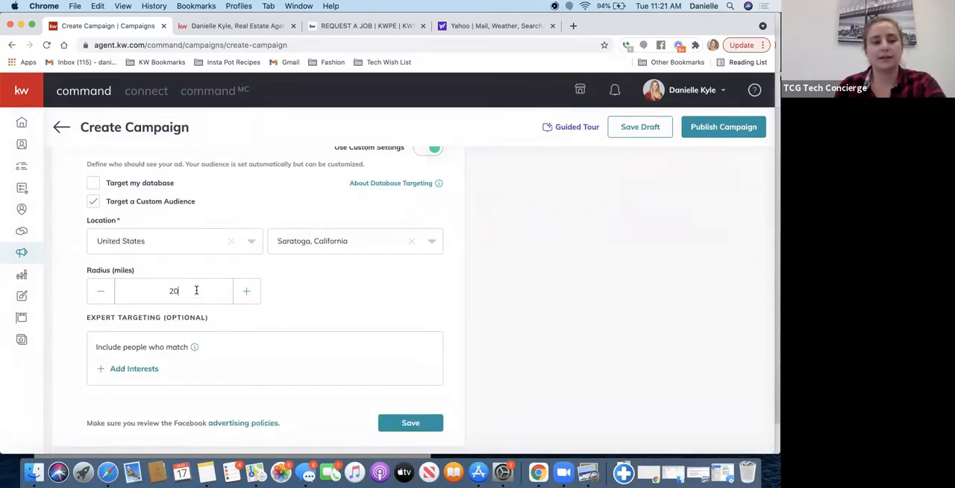
# - Set the custom audience radius around Saratoga, California to 50 miles
pyautogui.moveTo(197, 291); pyautogui.dragTo(134, 292)
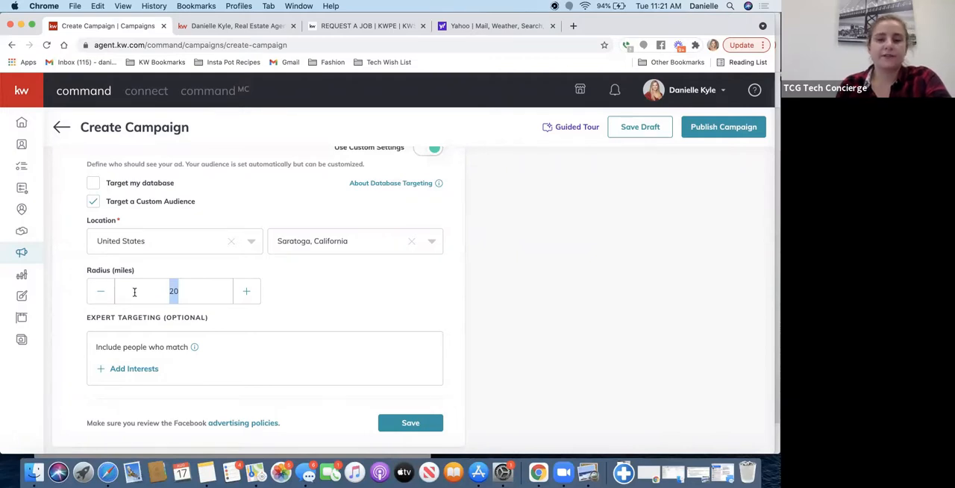
pyautogui.write('4')
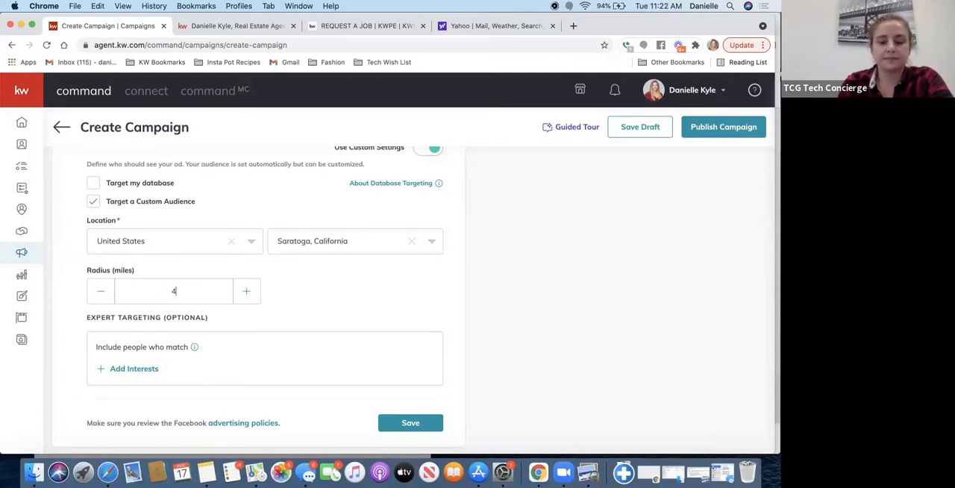
pyautogui.write('0')
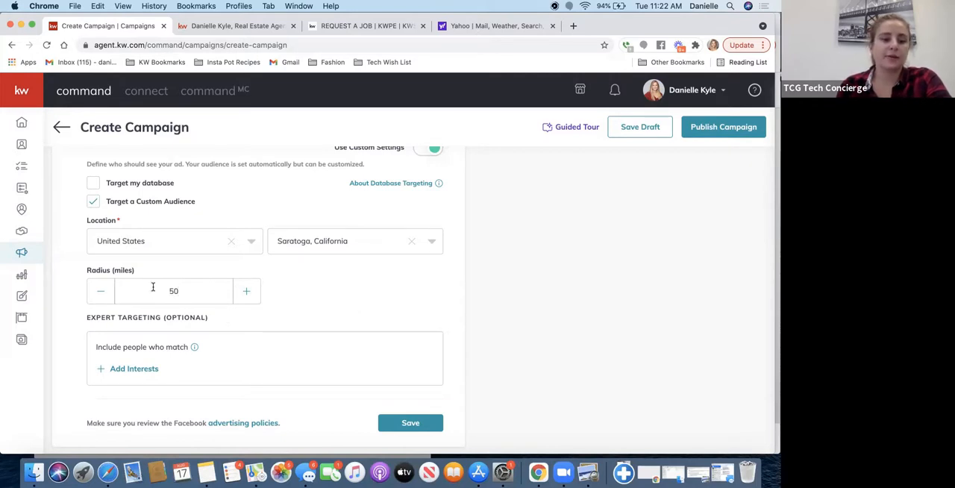
pyautogui.scroll(-3, 335, 301)
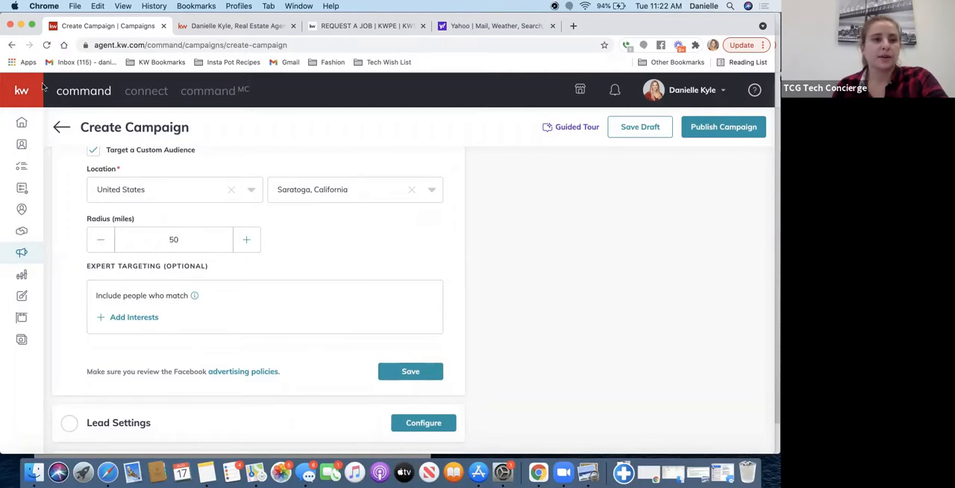
# - Leave the campaign window and open Google Drive from the Gmail inbox in the other browser window
pyautogui.click(20, 25)
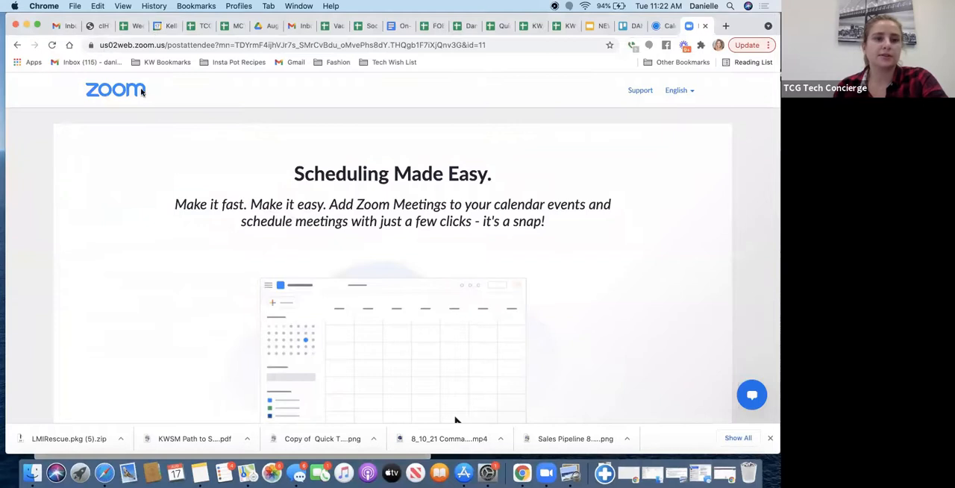
pyautogui.click(259, 27)
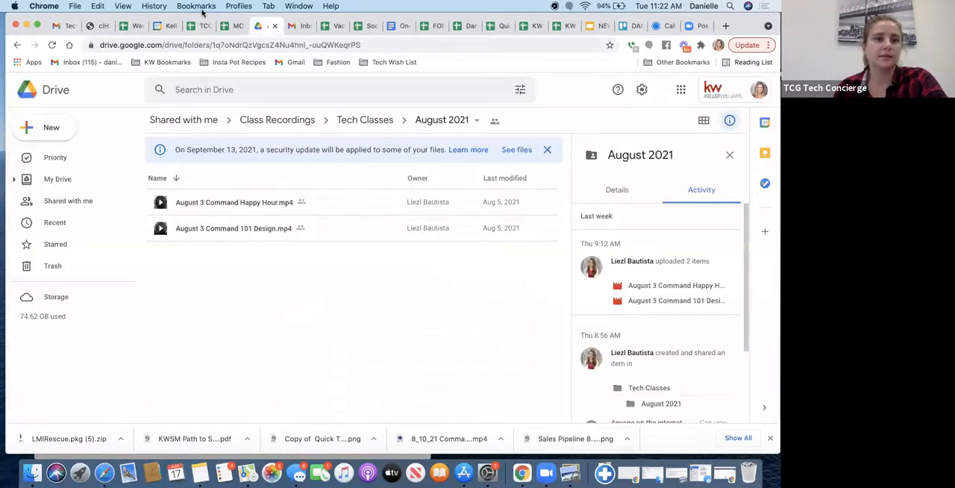
pyautogui.click(61, 26)
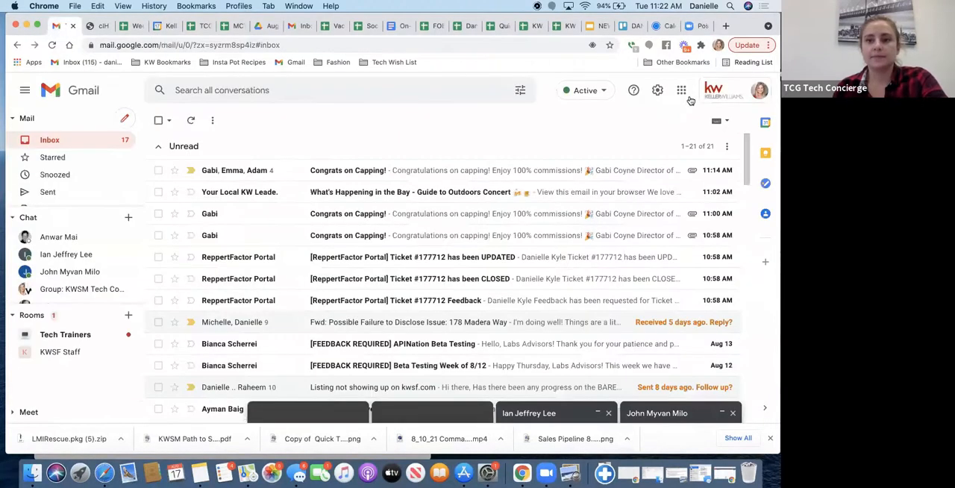
pyautogui.click(682, 91)
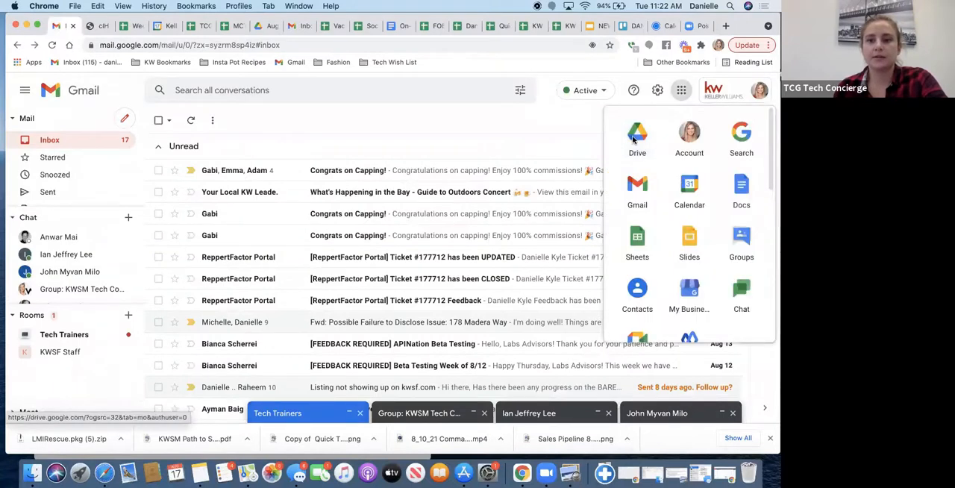
pyautogui.click(638, 133)
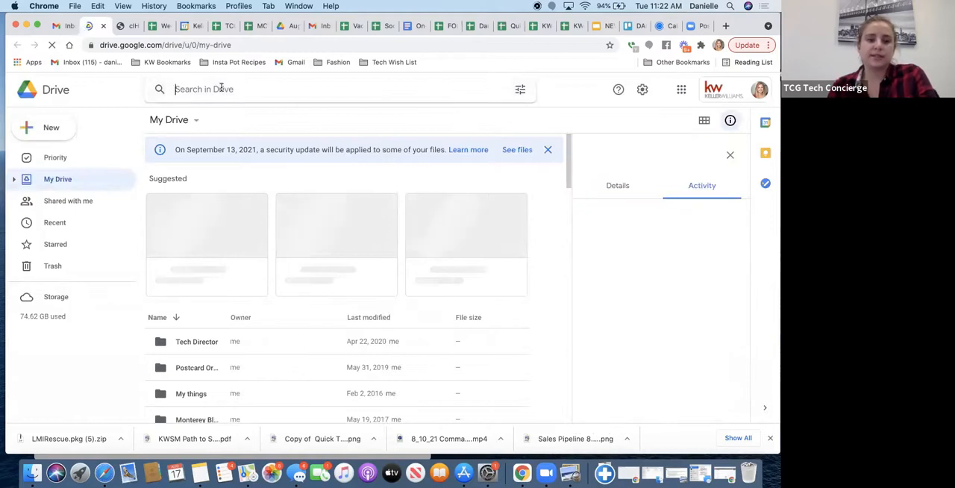
# - Search Drive for "interest groups" and open the FB Campaign Interest Groups document
pyautogui.write('inte')
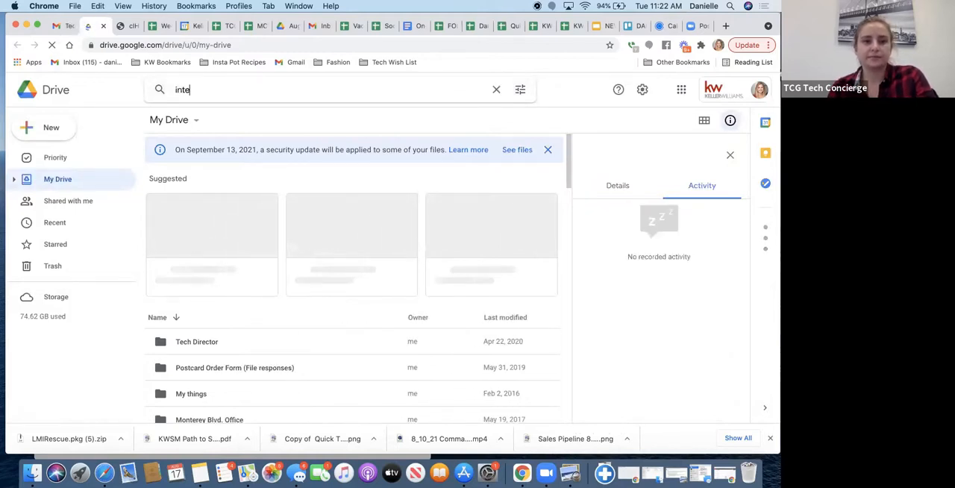
pyautogui.write('rest groups')
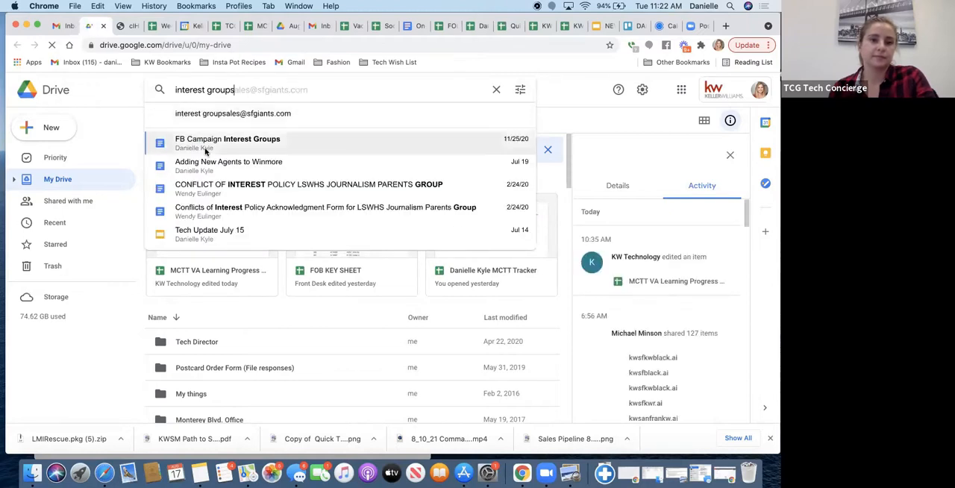
pyautogui.click(207, 151)
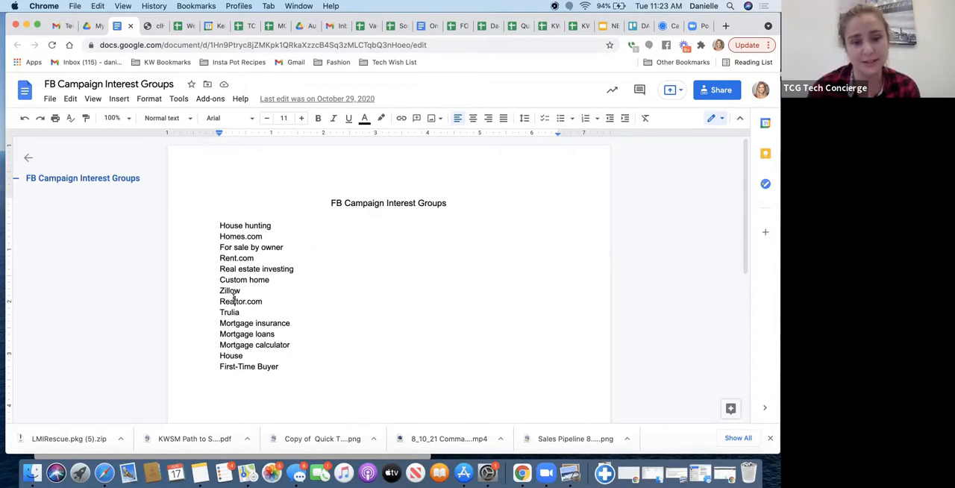
pyautogui.click(231, 301)
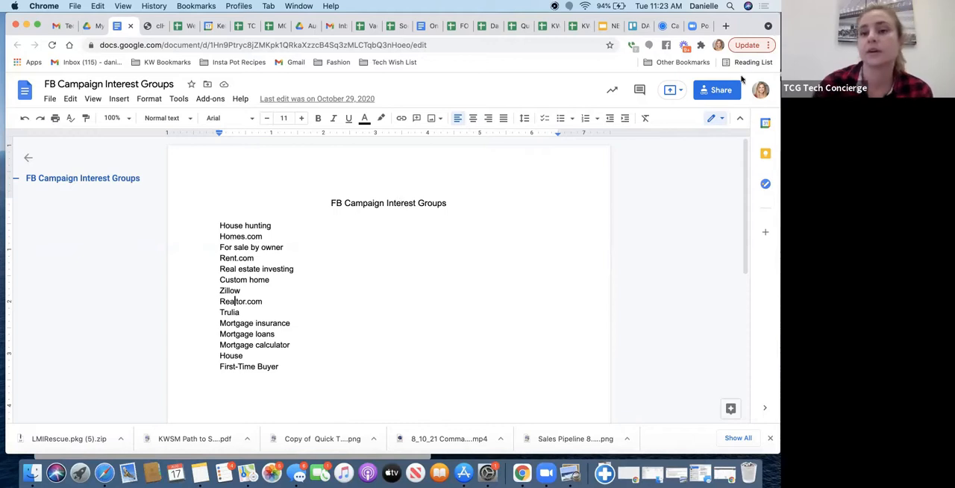
# - Copy the sharing link of the FB Campaign Interest Groups document and return to the Create Campaign window
pyautogui.click(706, 96)
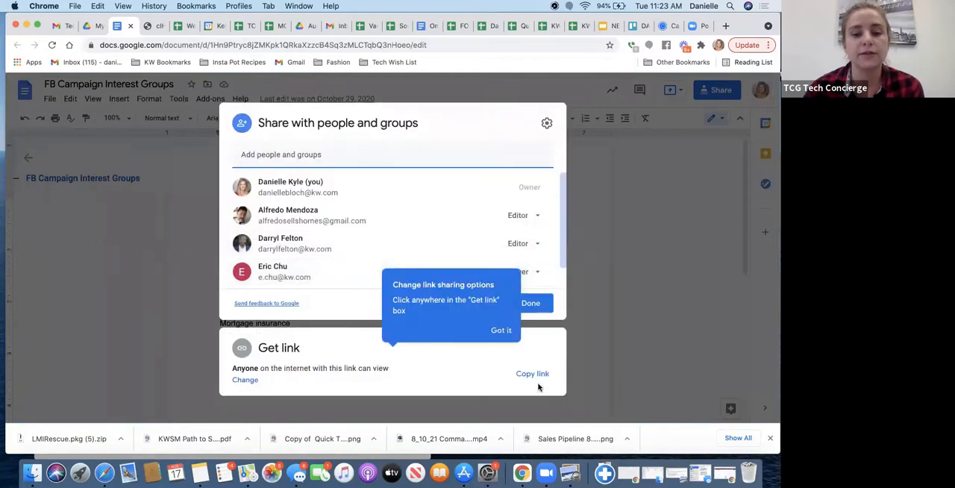
pyautogui.click(533, 374)
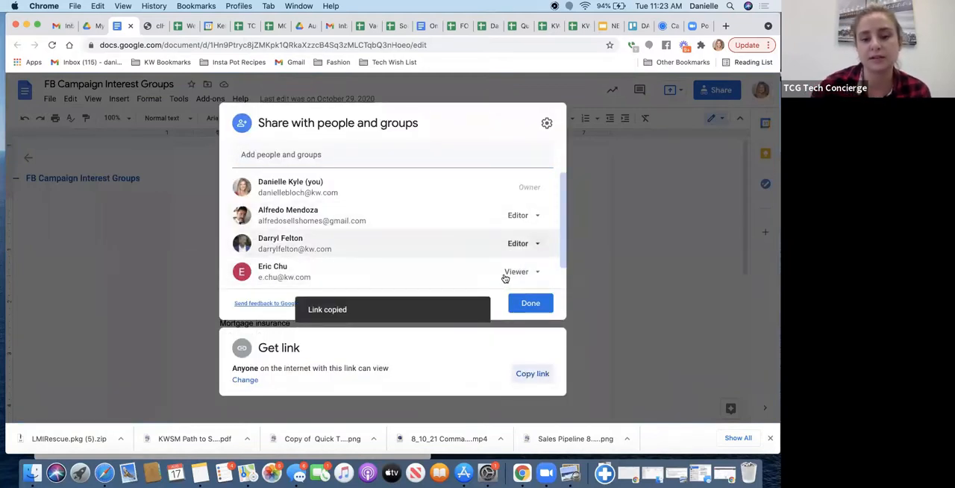
pyautogui.rightClick(522, 473)
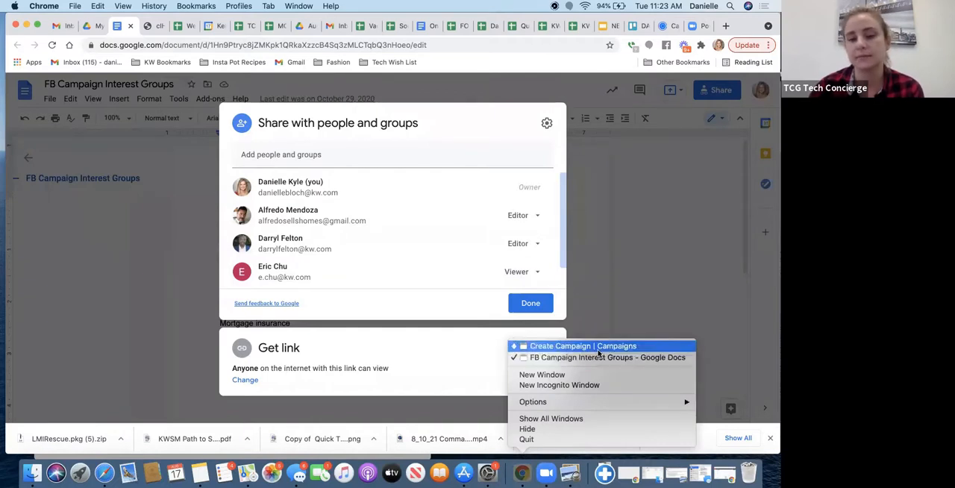
pyautogui.click(597, 355)
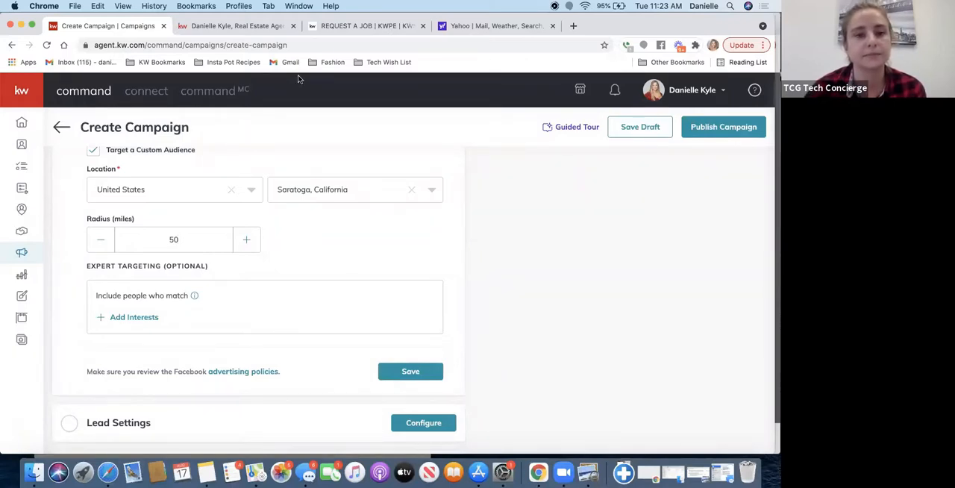
# - Find interests matching "first" and add First-time buyer and First-time home buyer grant to the audience's expert targeting
pyautogui.click(135, 317)
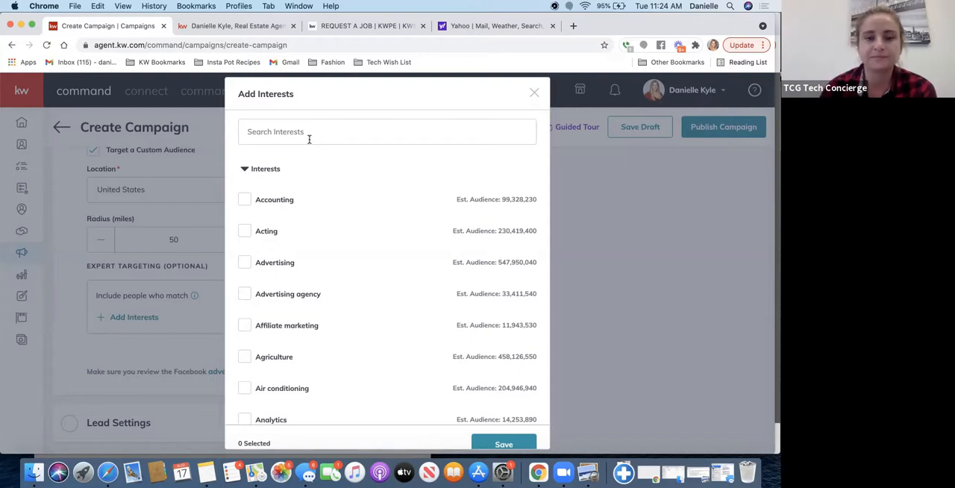
pyautogui.click(309, 139)
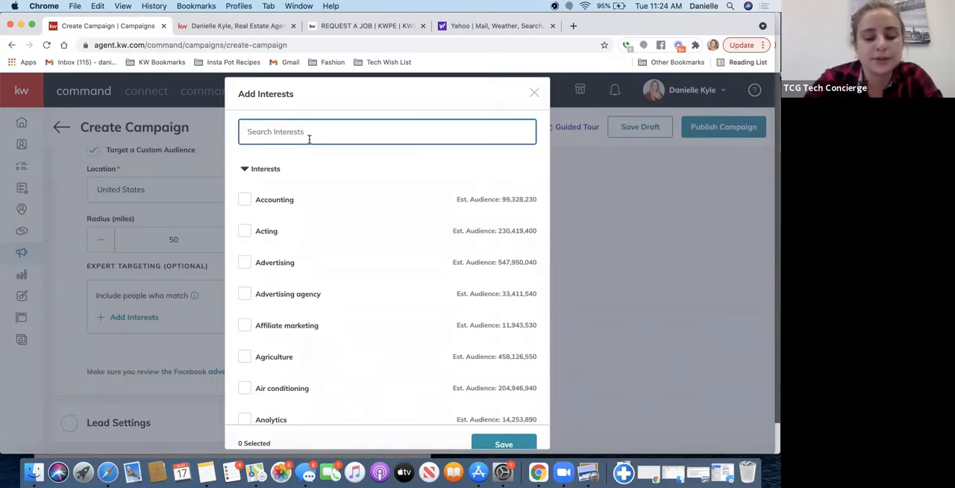
pyautogui.write('first')
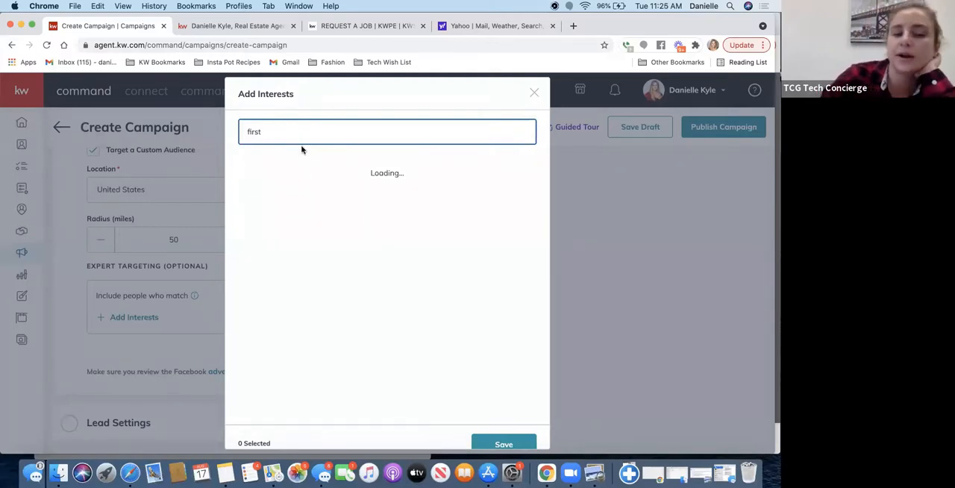
pyautogui.moveTo(242, 178)
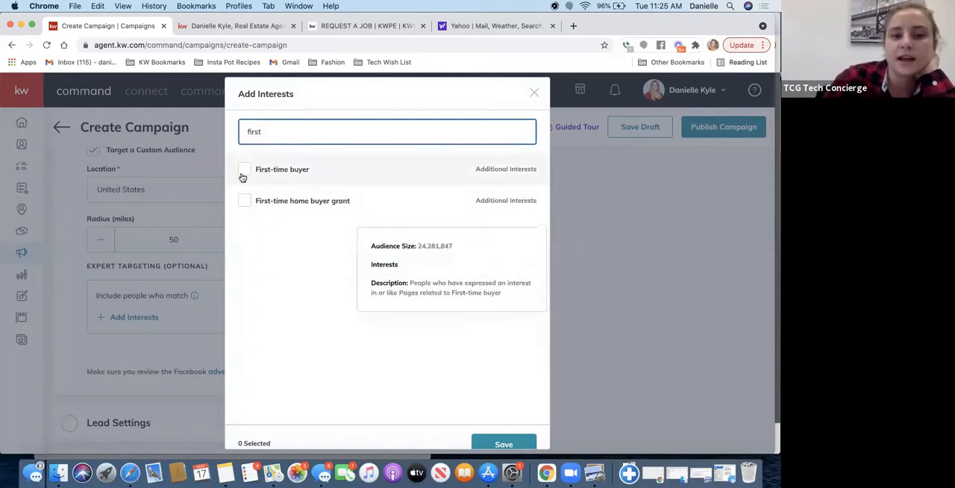
pyautogui.click(244, 170)
pyautogui.click(242, 202)
pyautogui.click(487, 444)
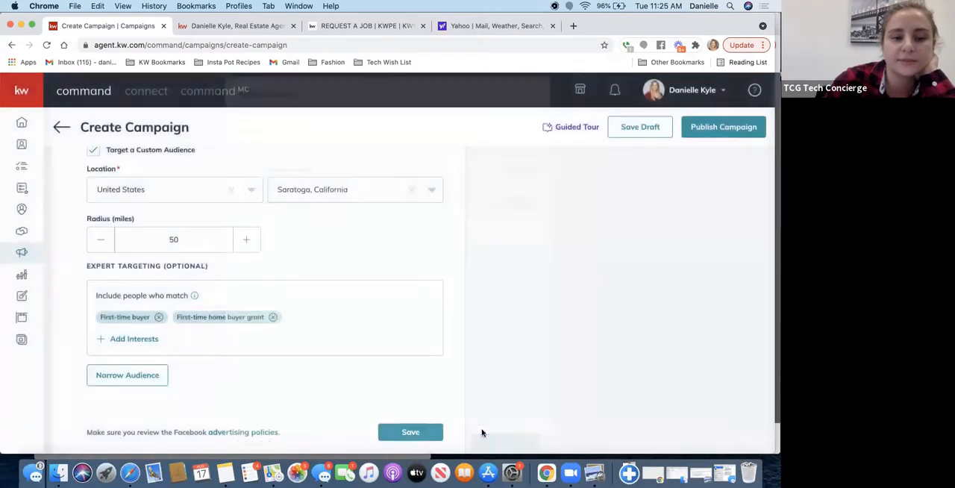
# - Select Credit Karma, Credit Sesame and Credit card balance transfer from the list of audience interests
pyautogui.click(117, 342)
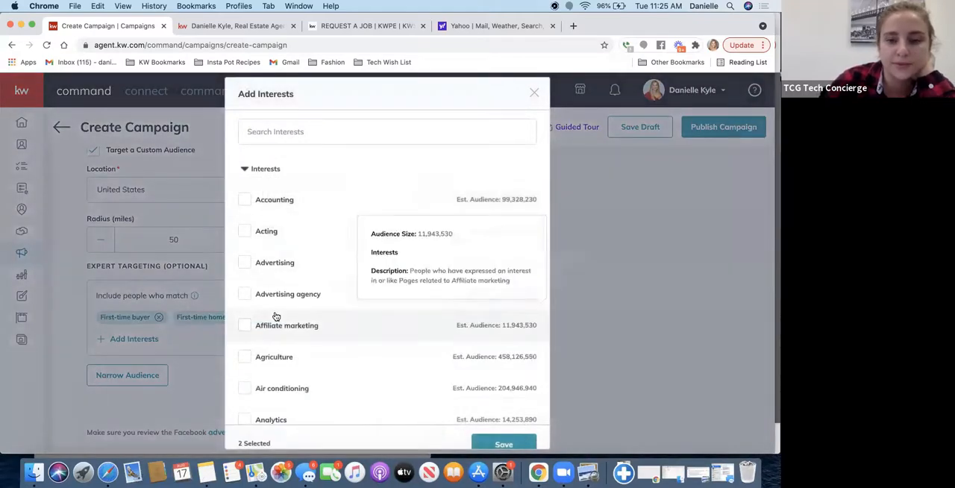
pyautogui.scroll(-2, 275, 317)
pyautogui.scroll(-8, 275, 317)
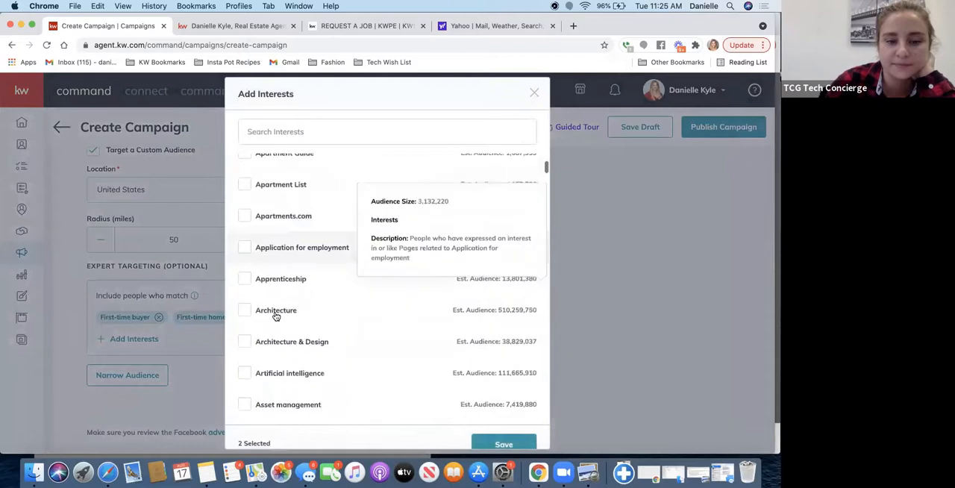
pyautogui.scroll(-13, 275, 316)
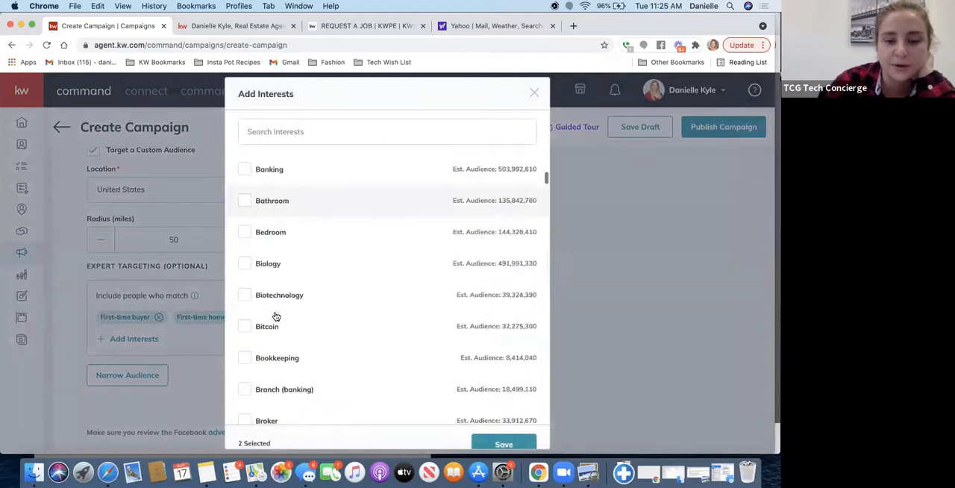
pyautogui.scroll(-11, 275, 317)
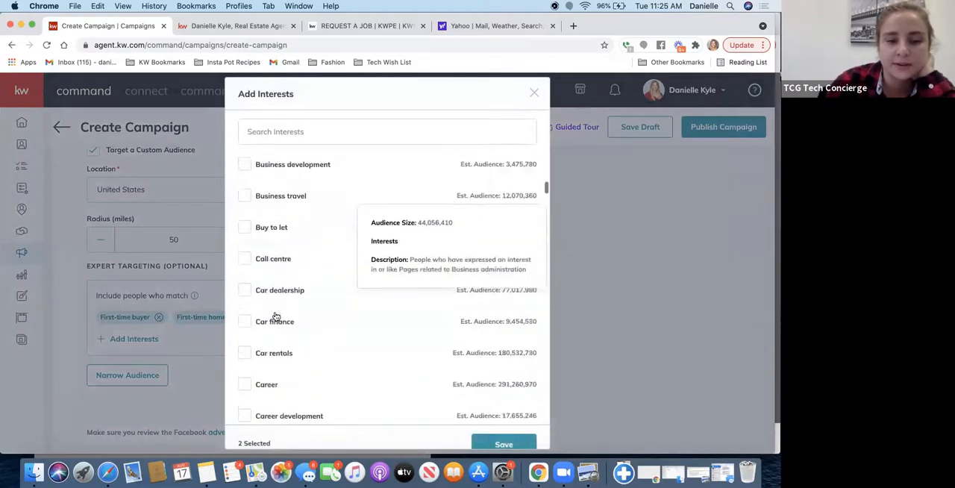
pyautogui.scroll(-7, 274, 316)
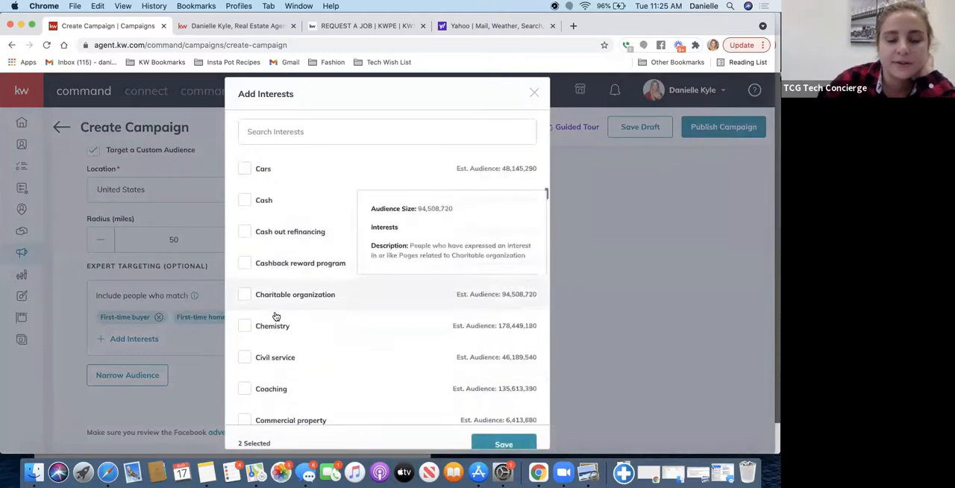
pyautogui.scroll(-1, 274, 316)
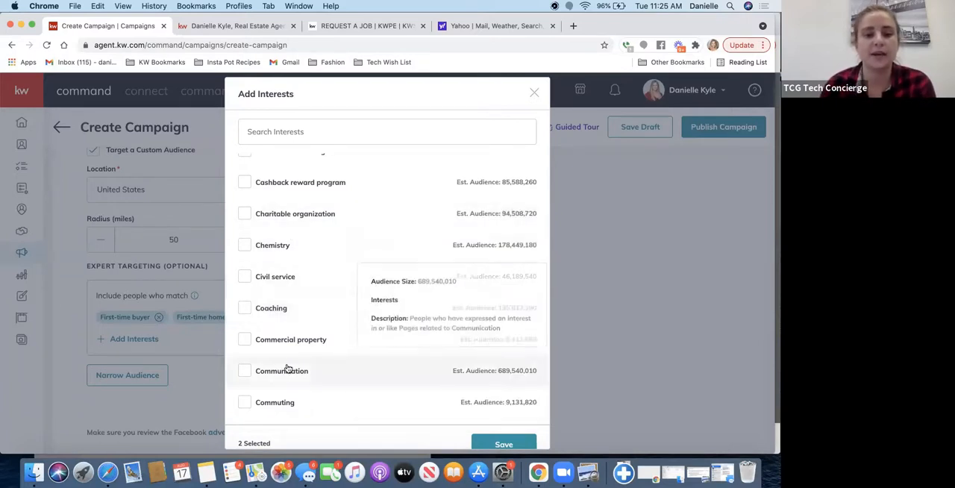
pyautogui.scroll(-5, 287, 369)
pyautogui.scroll(-7, 287, 368)
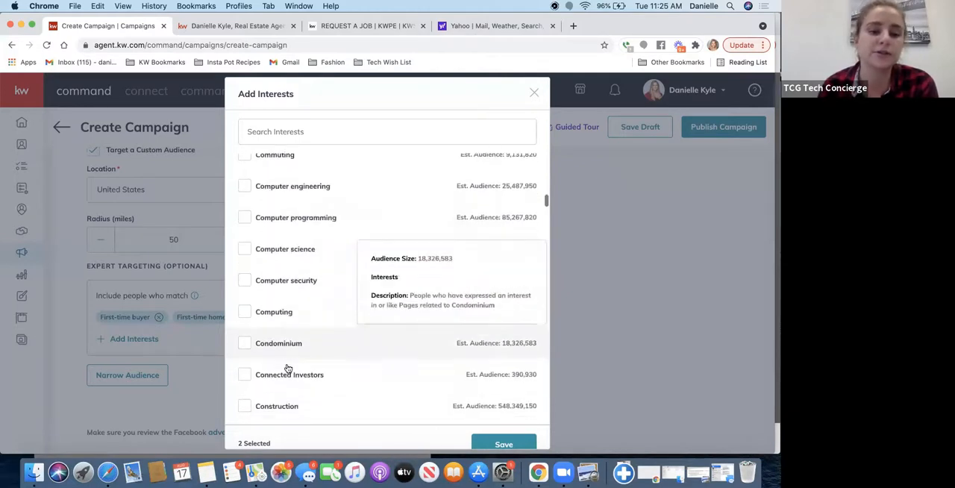
pyautogui.scroll(-5, 288, 368)
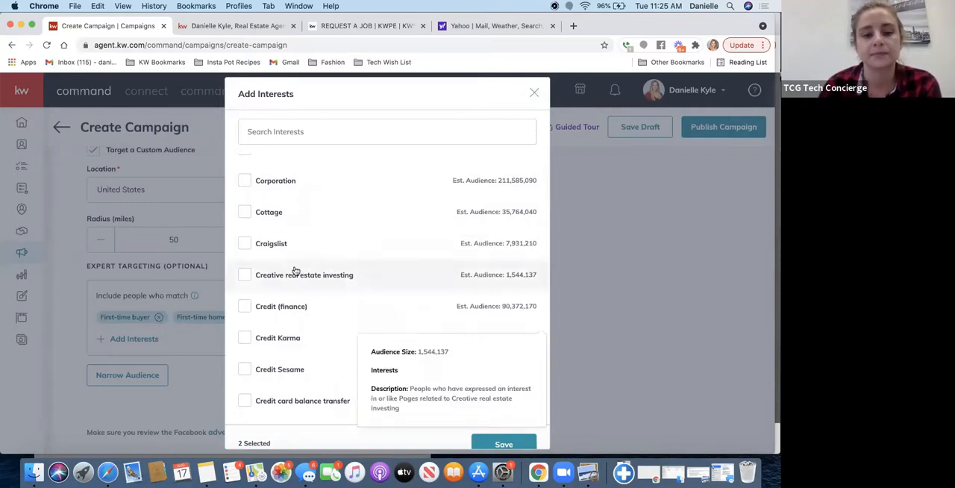
pyautogui.scroll(-2, 465, 231)
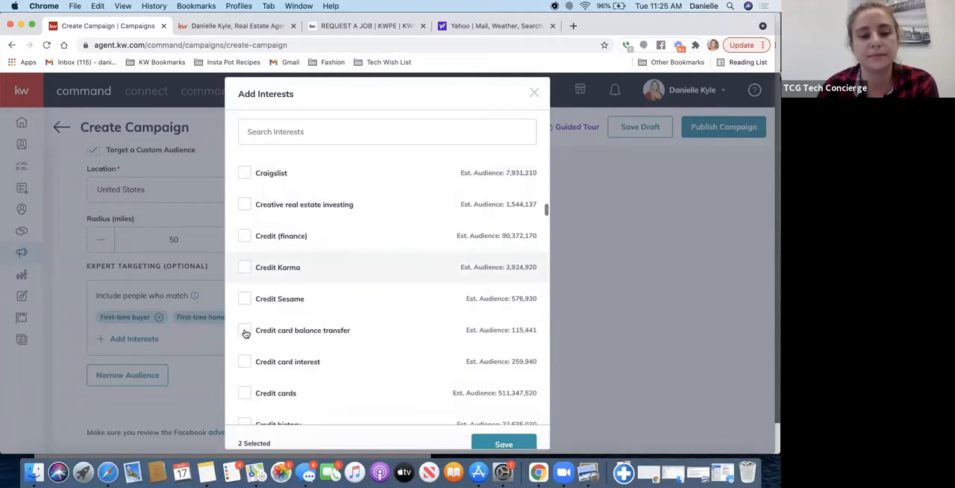
pyautogui.click(245, 333)
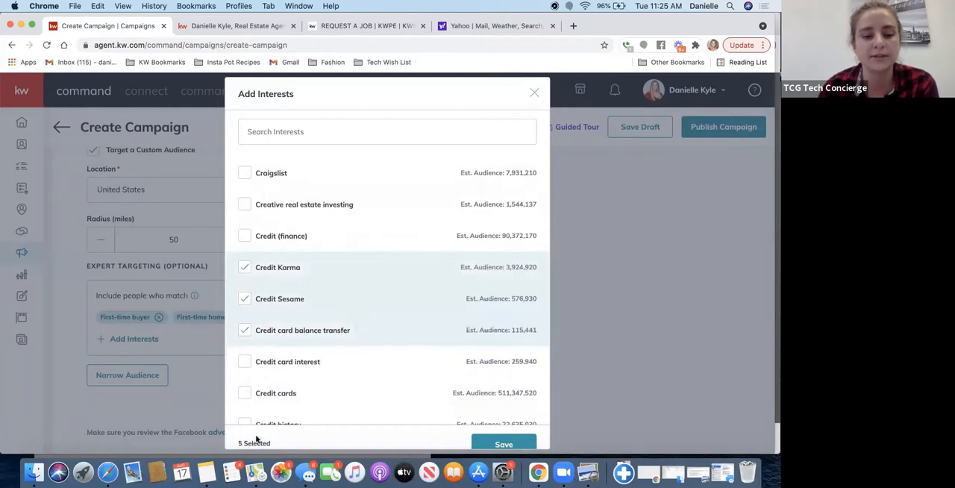
# - Search the interests for "mortgage", select Mortgage loans, Mortgage broker and Mortgage calculator, and save the interest selection
pyautogui.click(431, 130)
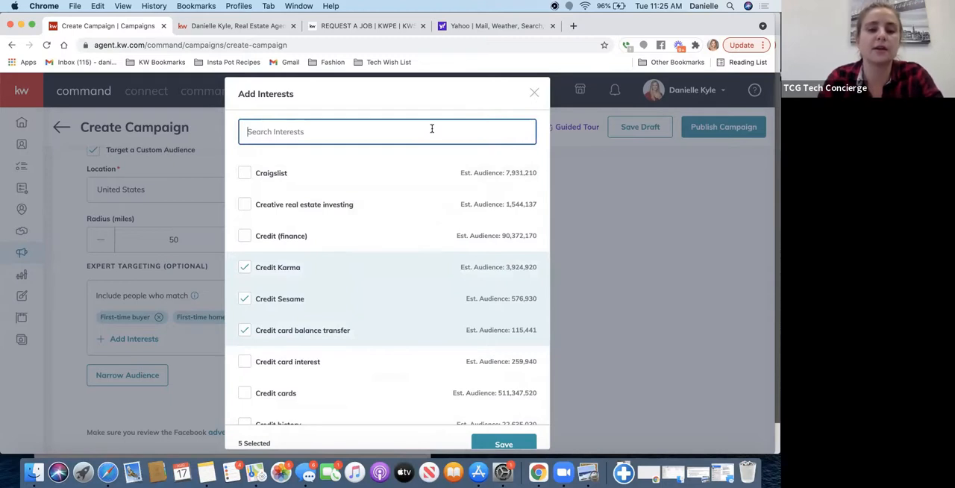
pyautogui.write('mortgage')
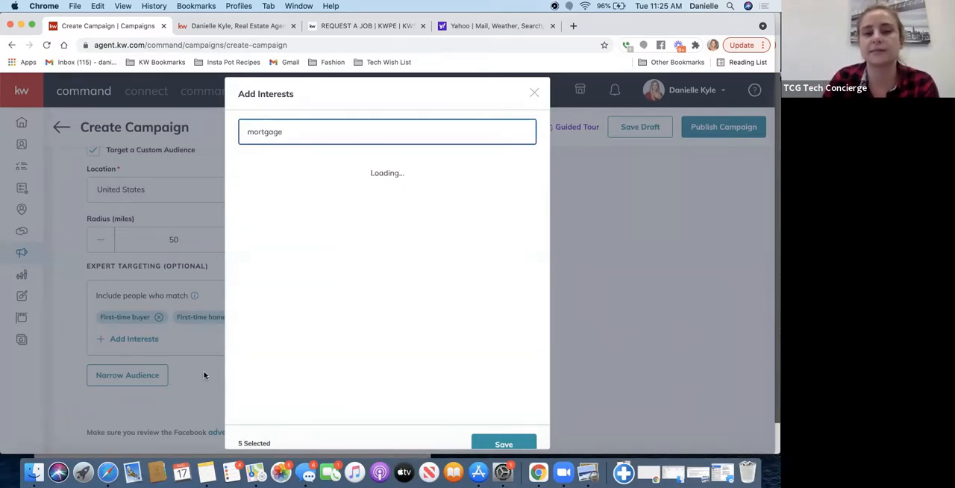
pyautogui.moveTo(298, 261)
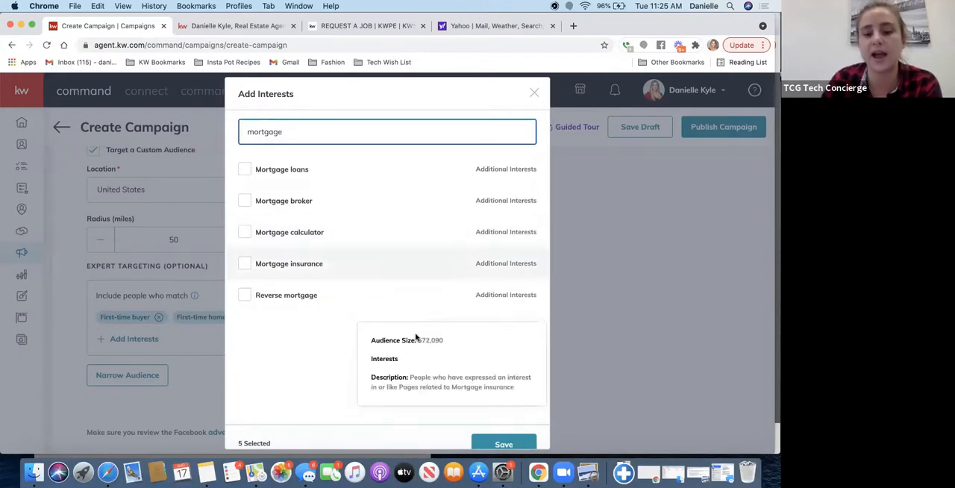
pyautogui.click(244, 170)
pyautogui.click(246, 204)
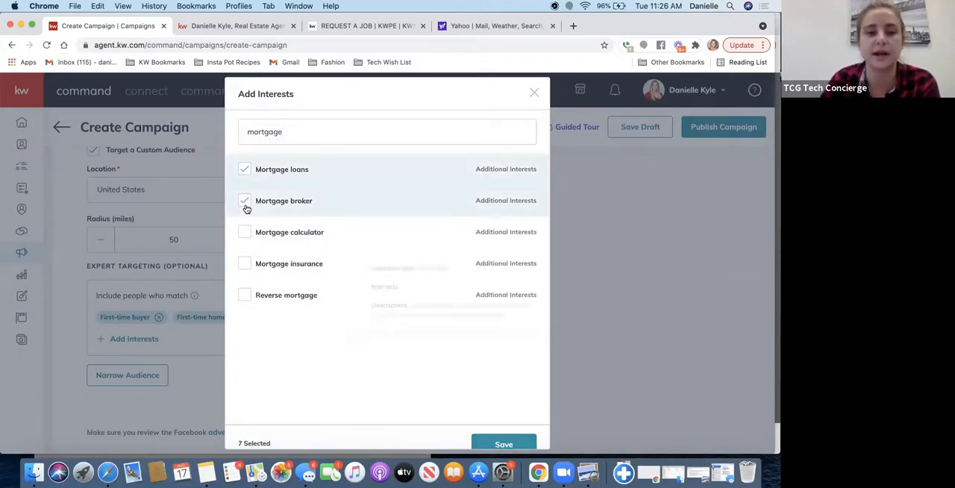
pyautogui.click(245, 232)
pyautogui.click(503, 444)
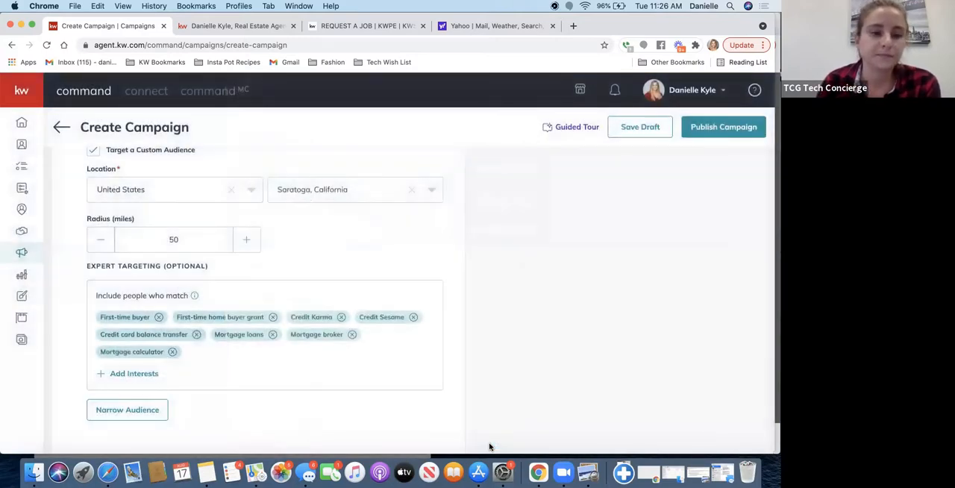
# - Narrow the audience to people who must also match the Accounting interest, and remove that extra condition again
pyautogui.scroll(-2, 268, 295)
pyautogui.scroll(-2, 270, 296)
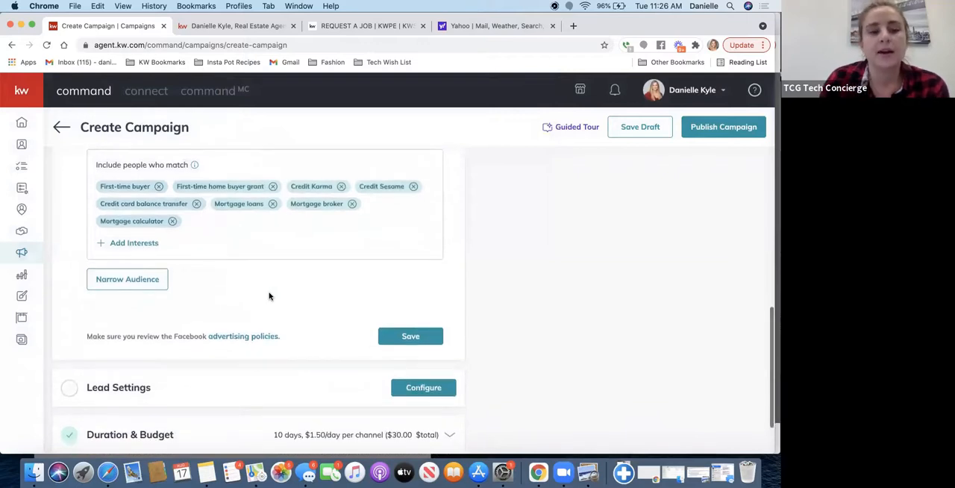
pyautogui.click(113, 280)
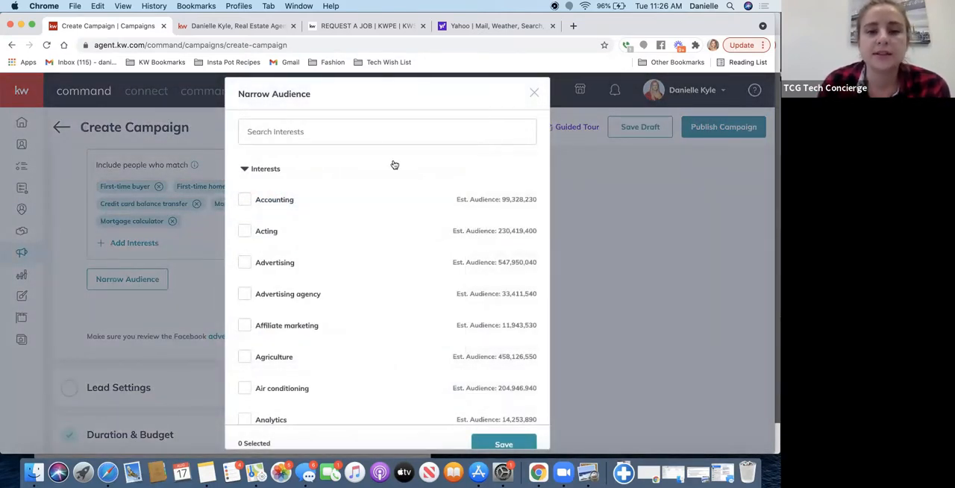
pyautogui.click(246, 200)
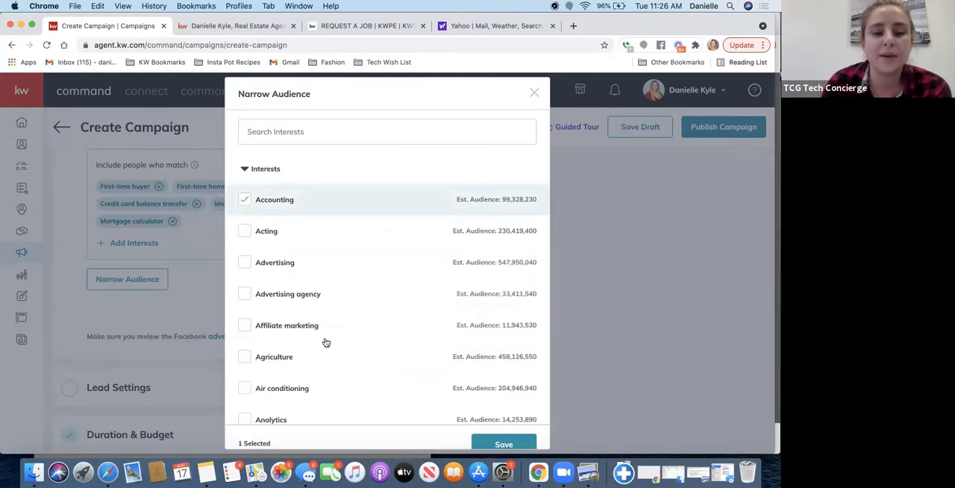
pyautogui.click(484, 444)
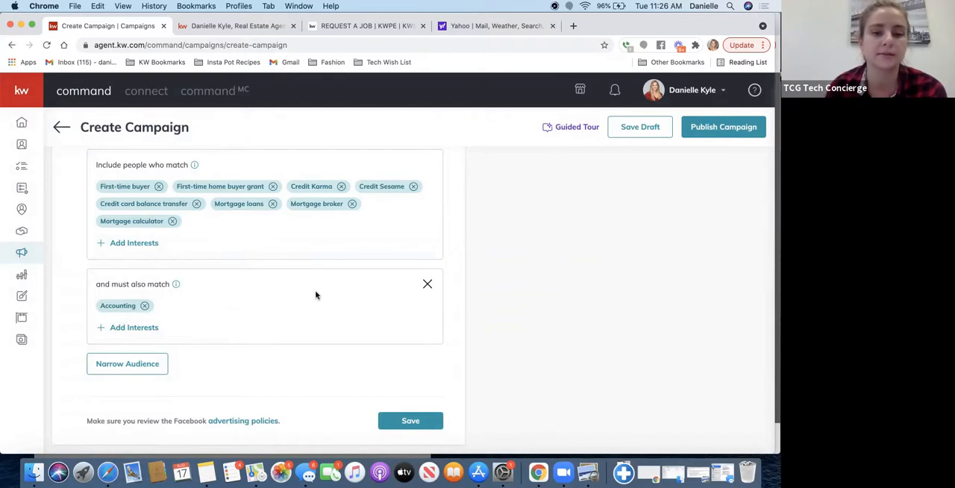
pyautogui.click(427, 286)
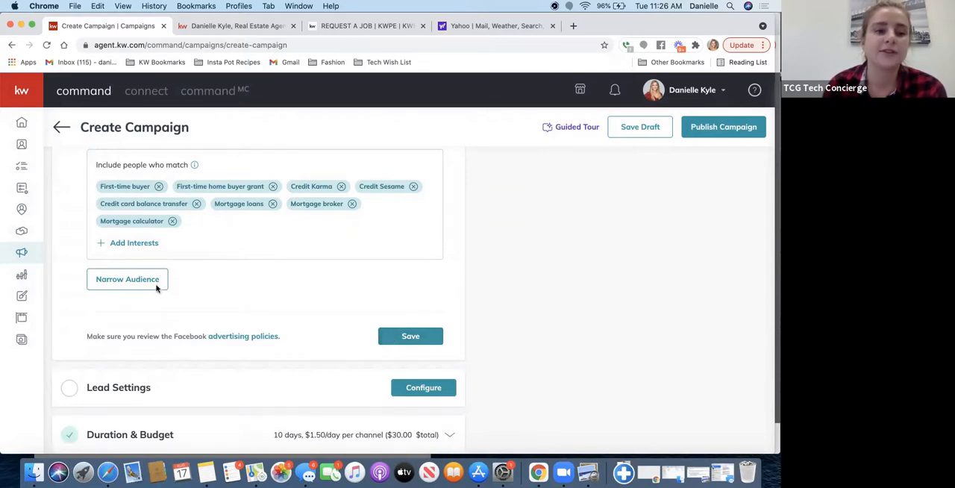
# - Save the Facebook and Instagram settings and auto-tag the campaign's leads with the existing "fb ad lead" tag
pyautogui.click(399, 341)
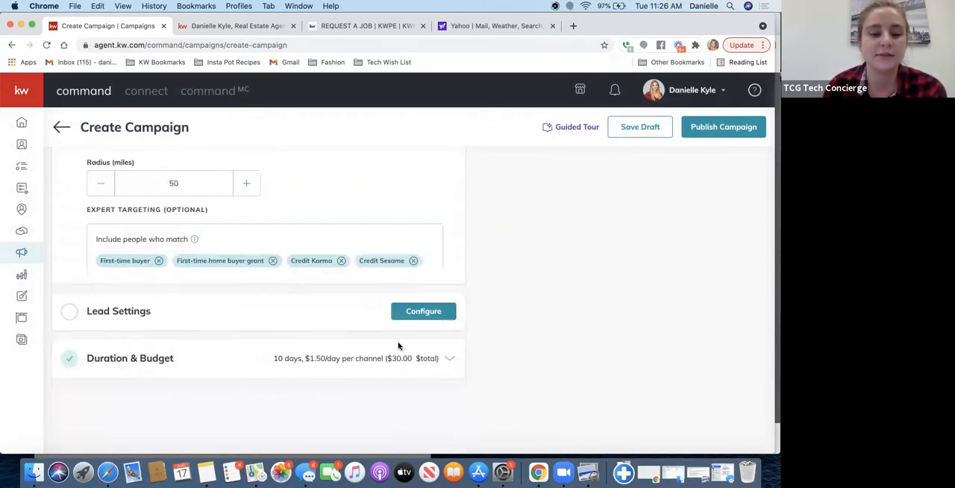
pyautogui.click(395, 300)
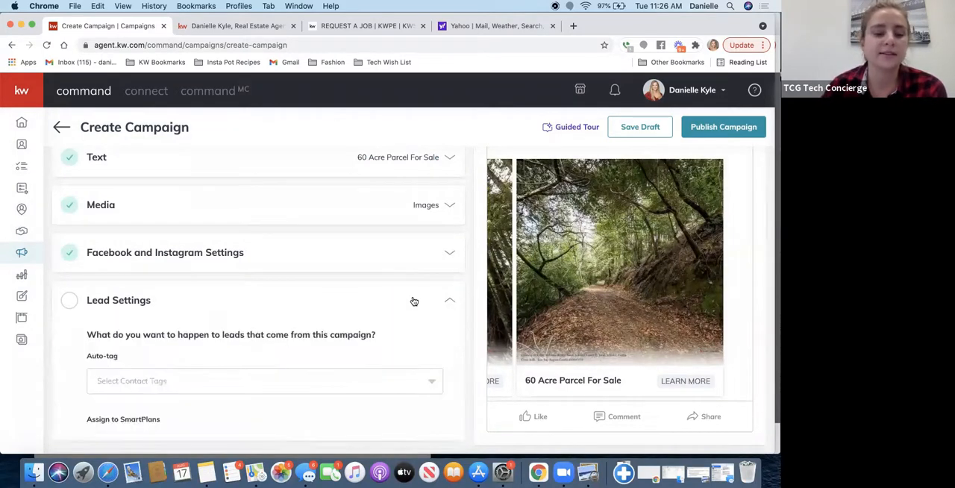
pyautogui.scroll(-2, 412, 301)
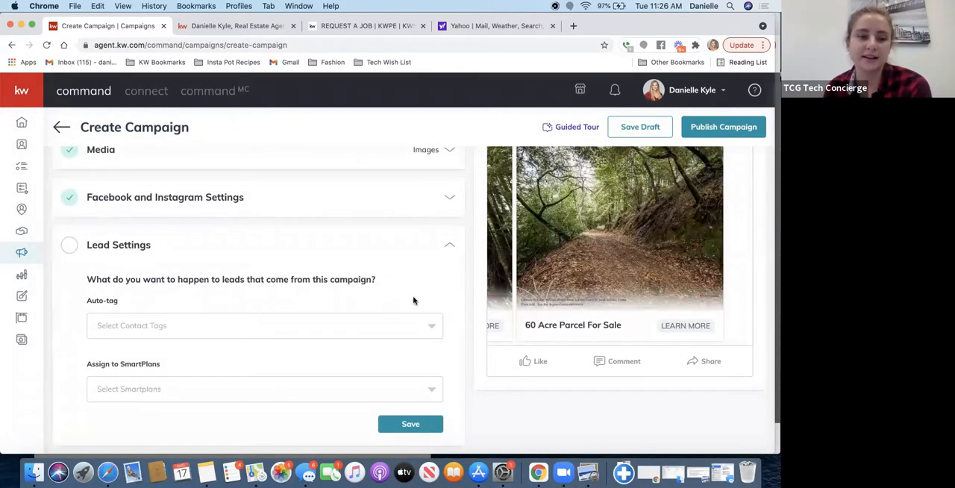
pyautogui.scroll(-2, 388, 260)
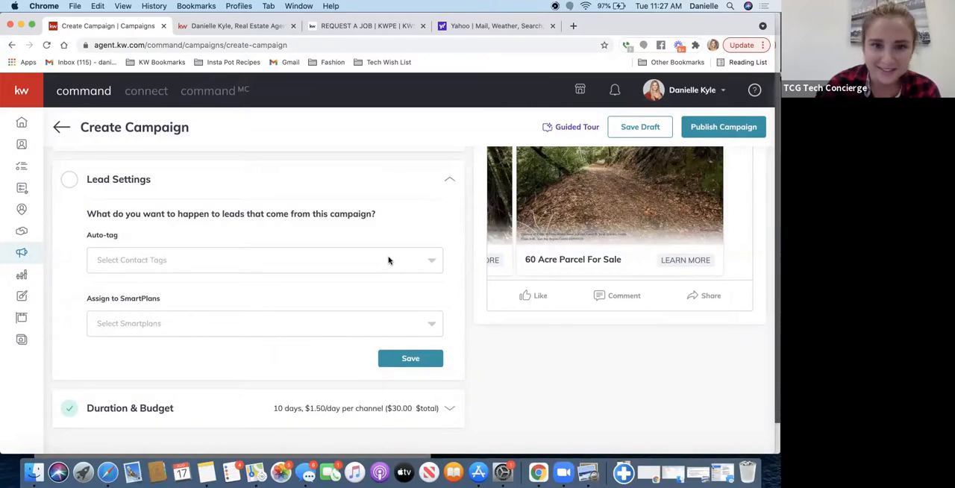
pyautogui.click(388, 260)
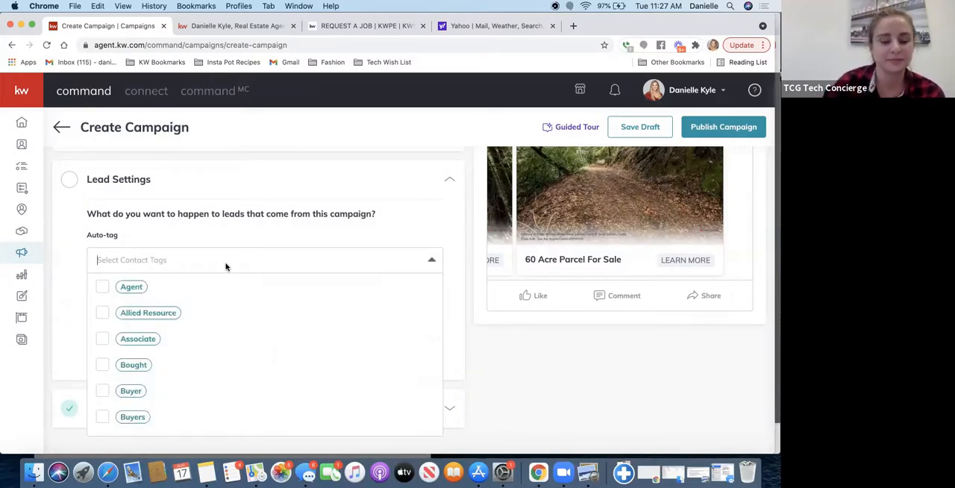
pyautogui.write('fb')
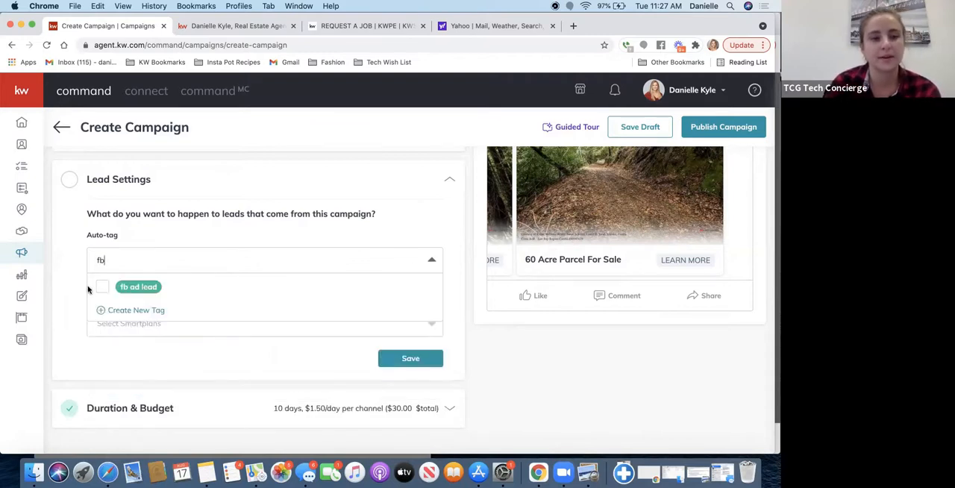
pyautogui.click(105, 287)
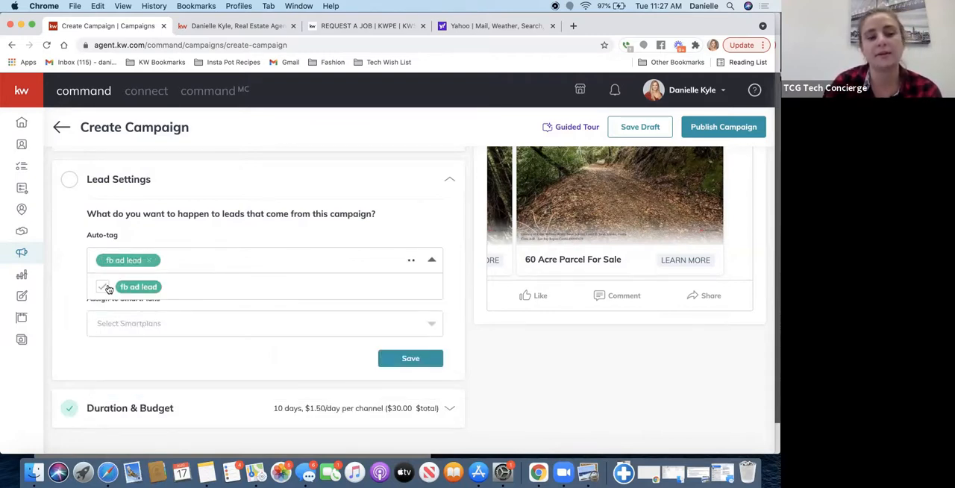
pyautogui.click(220, 232)
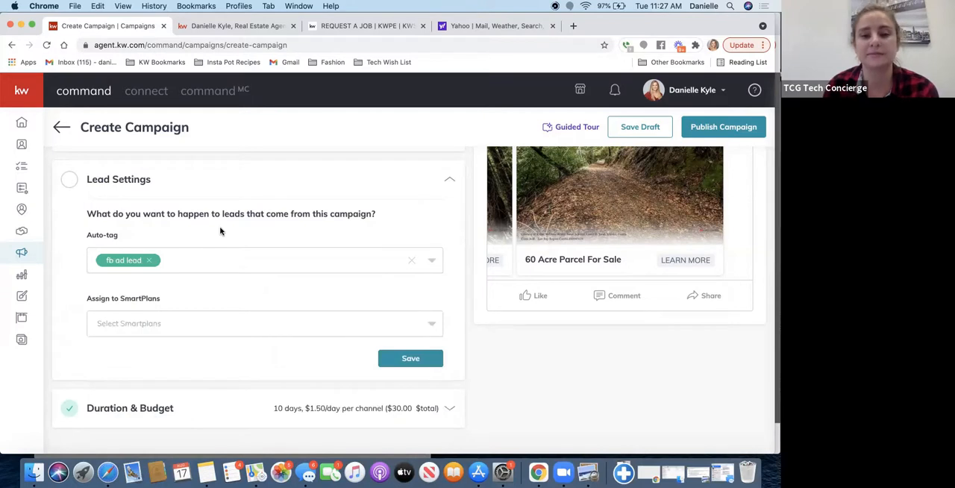
# - Create a new purple tag named "saratoga" and add it to the lead auto-tags
pyautogui.click(207, 260)
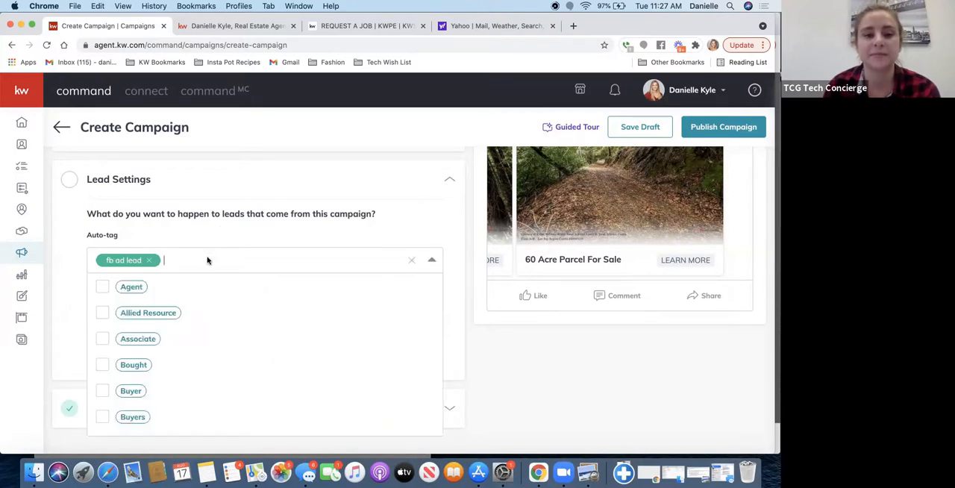
pyautogui.scroll(-10, 232, 320)
pyautogui.scroll(3, 232, 320)
pyautogui.scroll(-2, 234, 321)
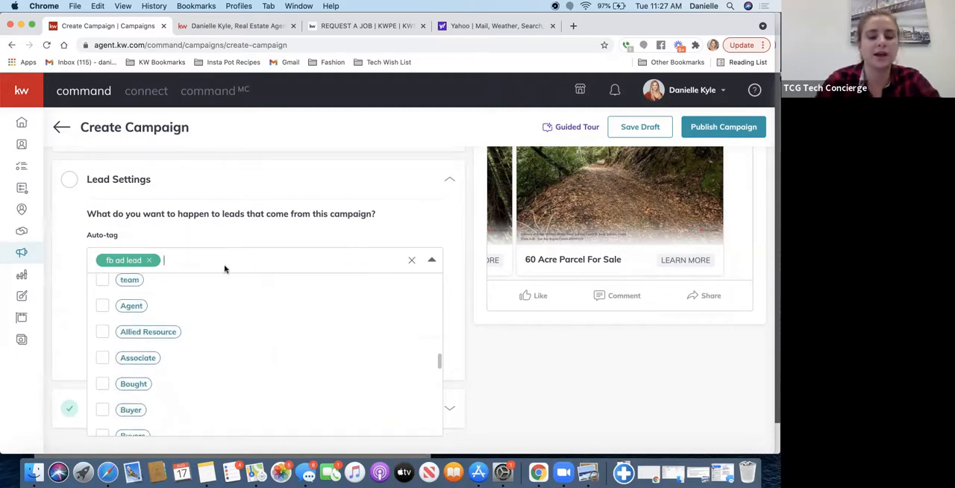
pyautogui.write('so')
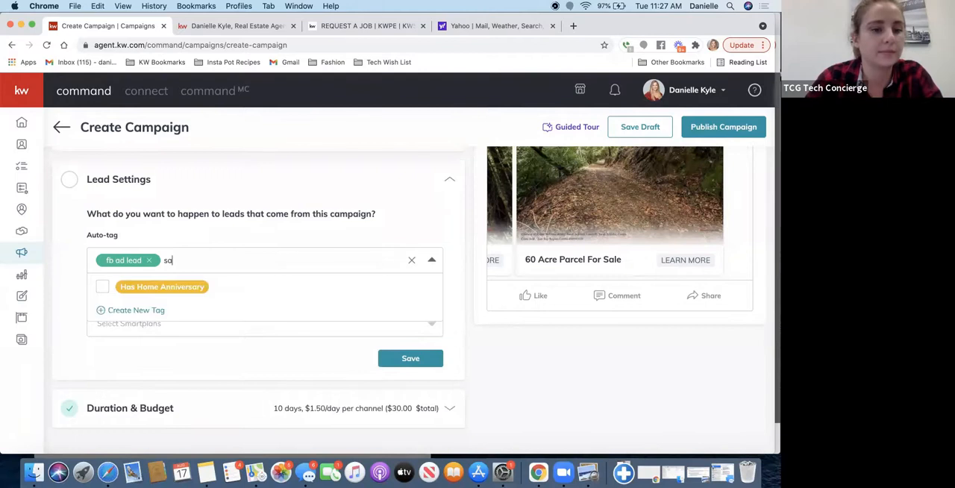
pyautogui.write('ratoga')
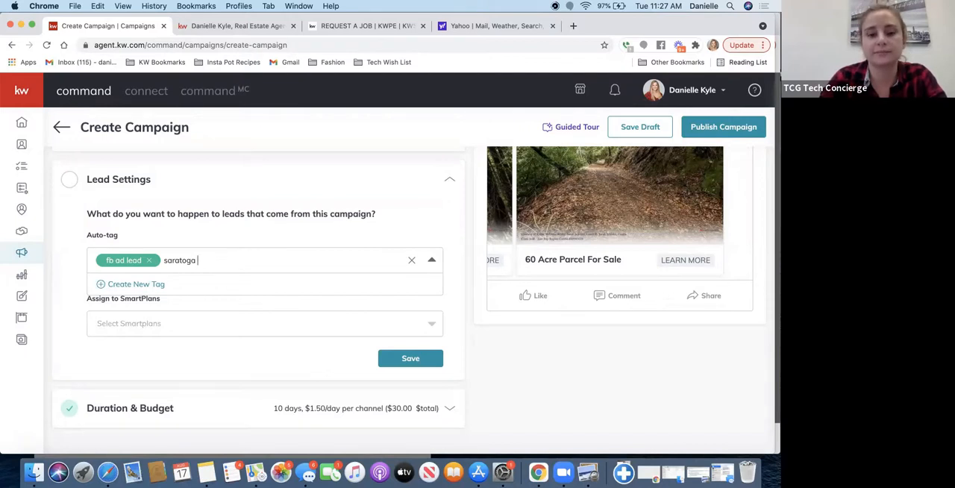
pyautogui.click(136, 284)
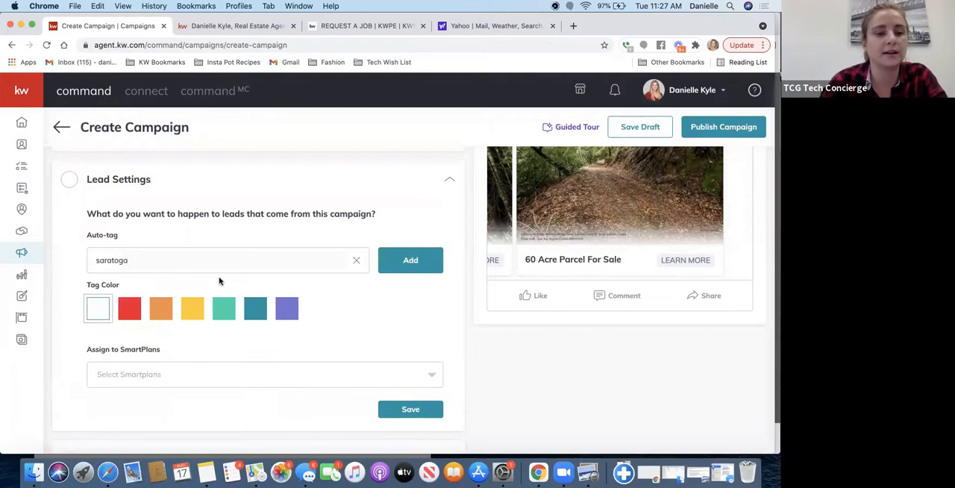
pyautogui.click(293, 311)
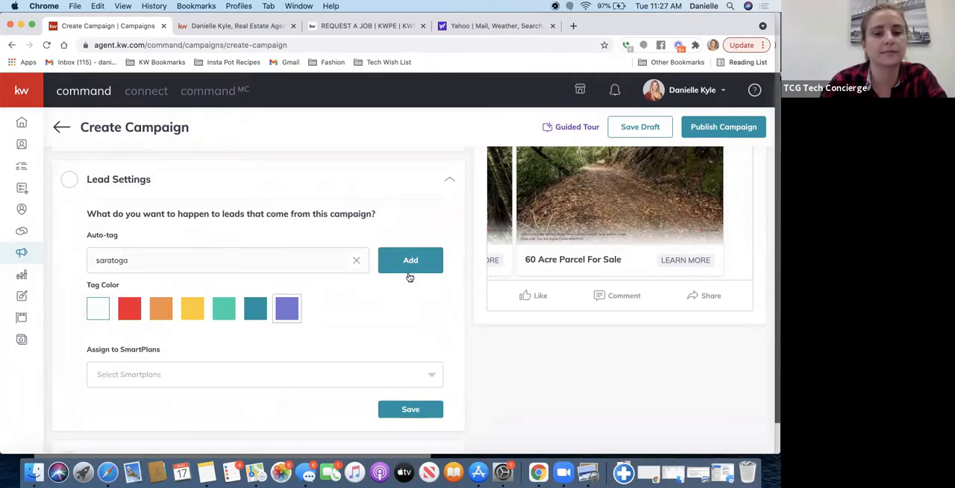
pyautogui.click(412, 267)
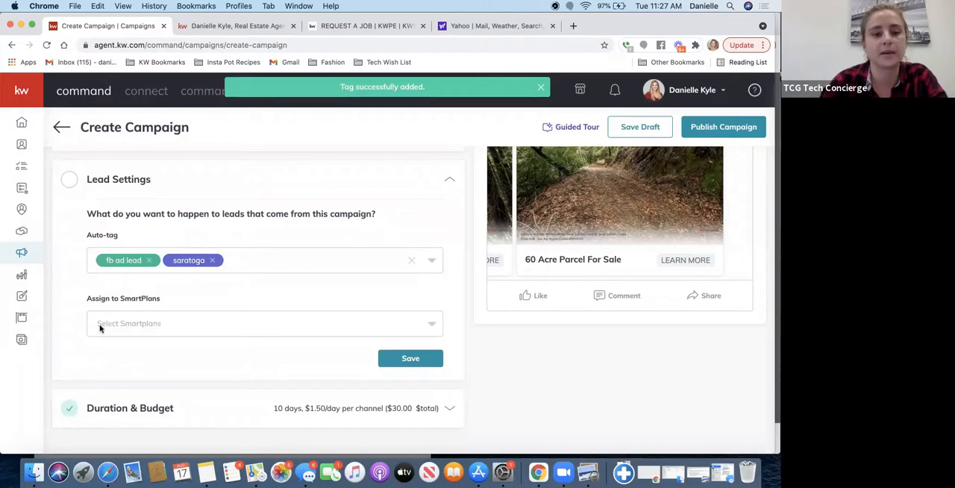
# - Find SmartPlans matching "fb", assign leads to the FB Lead Follow Up Plan, and save the lead settings
pyautogui.click(133, 327)
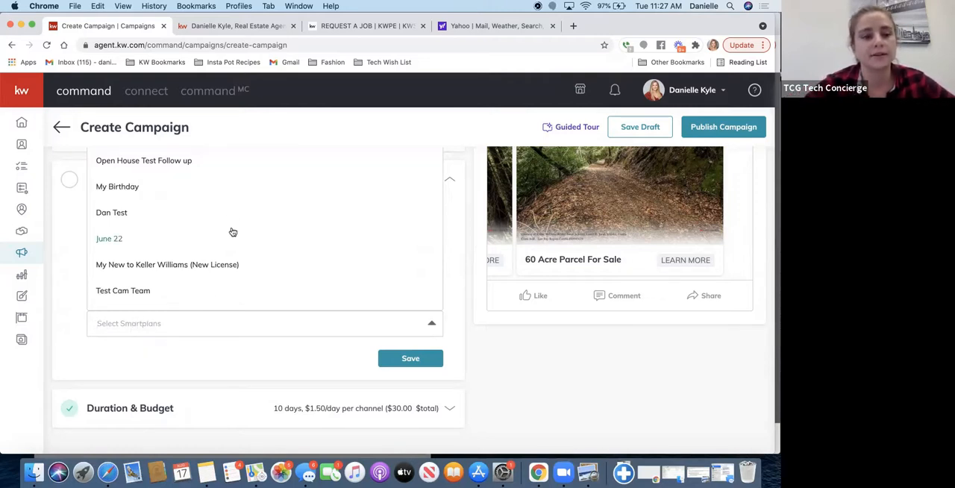
pyautogui.scroll(3, 453, 254)
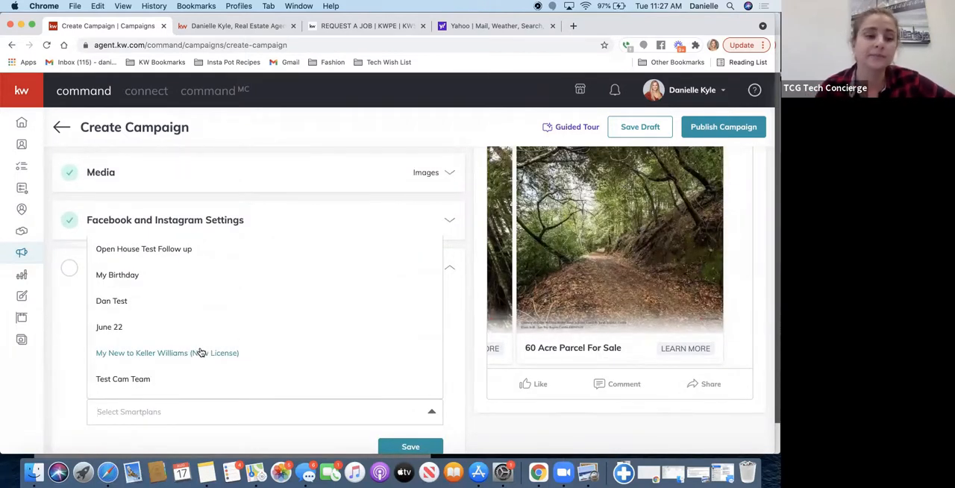
pyautogui.scroll(-3, 160, 367)
pyautogui.write('fb')
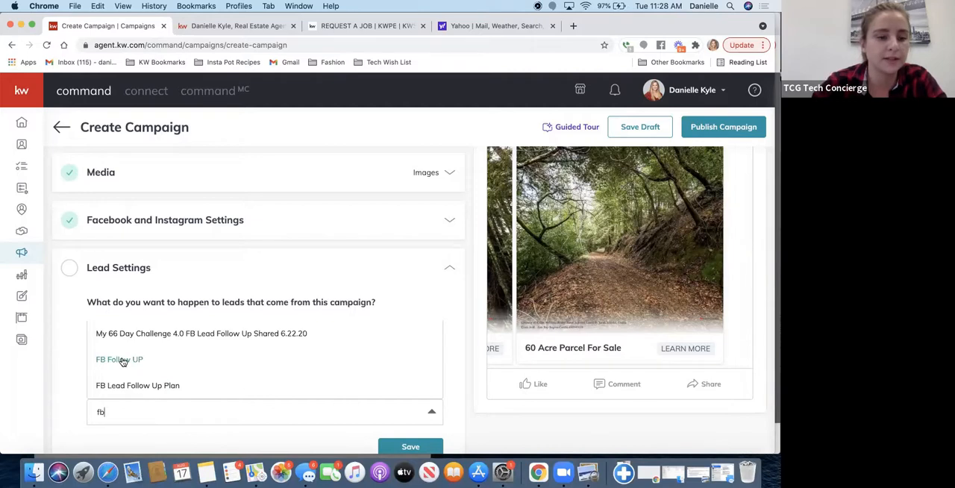
pyautogui.click(121, 389)
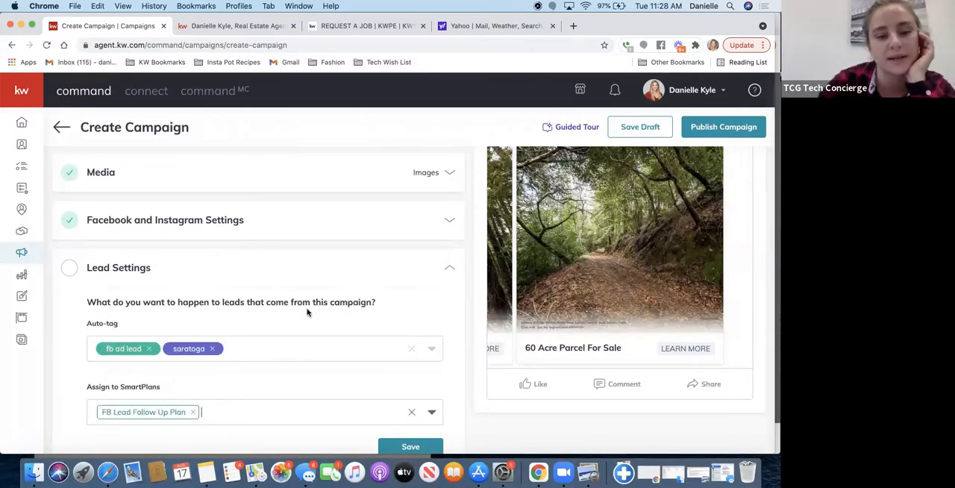
pyautogui.scroll(-3, 307, 312)
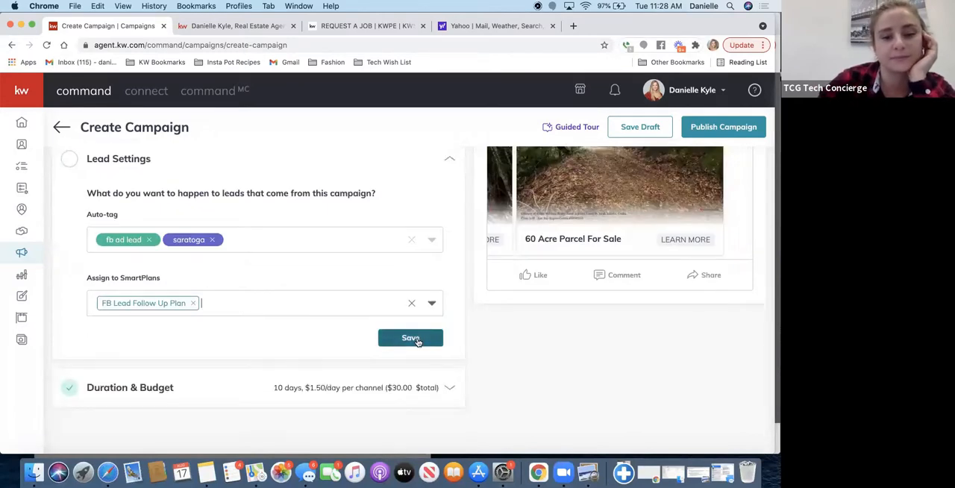
pyautogui.click(411, 338)
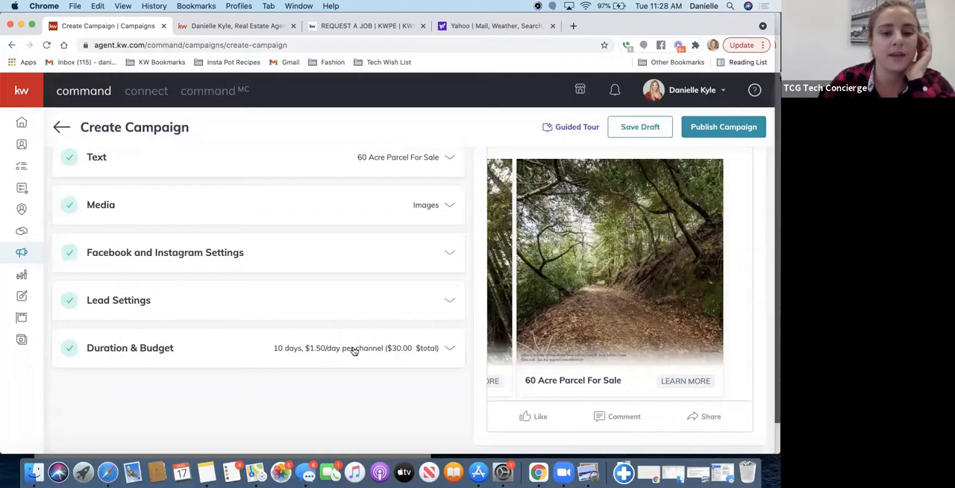
# - Open the campaign's duration and budget settings and set the end date to Aug 26, 2021
pyautogui.click(354, 349)
pyautogui.scroll(-5, 354, 350)
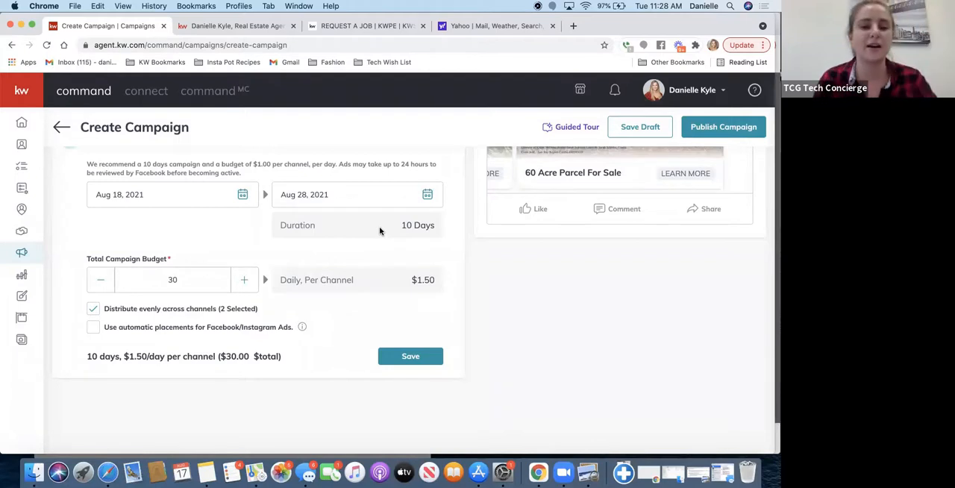
pyautogui.click(243, 195)
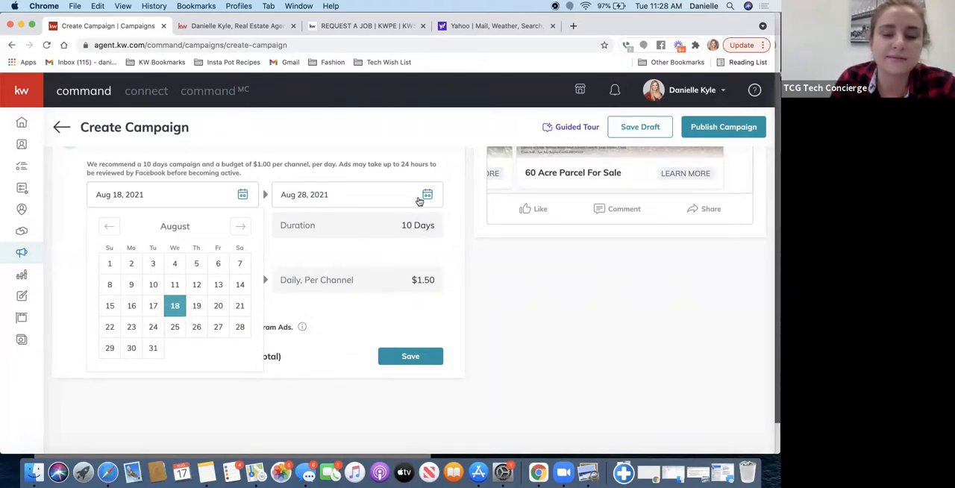
pyautogui.click(428, 195)
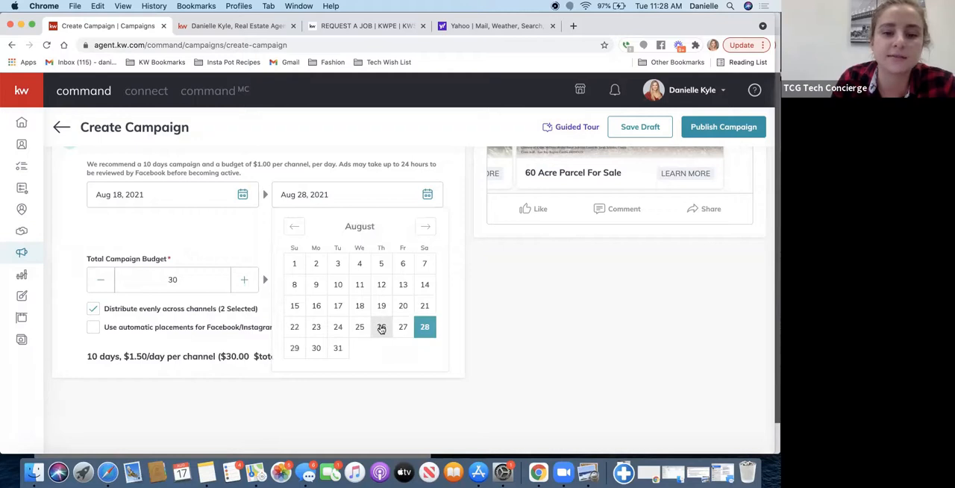
pyautogui.click(381, 329)
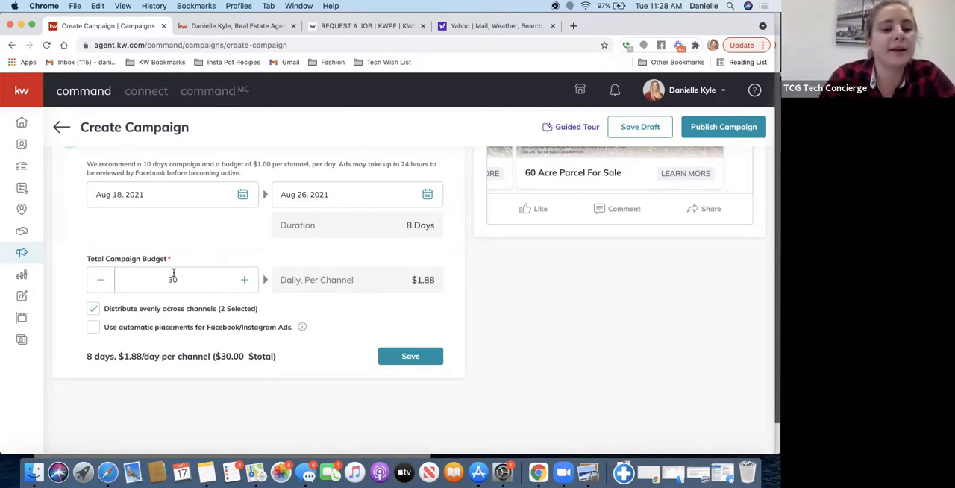
# - Set the total campaign budget to 50 and use automatic Facebook/Instagram placements instead of even distribution across channels
pyautogui.moveTo(176, 282); pyautogui.dragTo(150, 281)
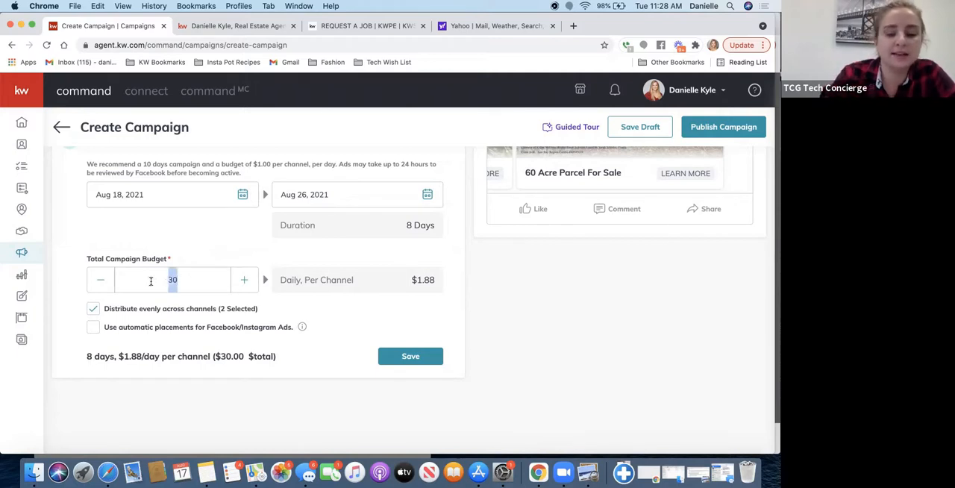
pyautogui.write('50')
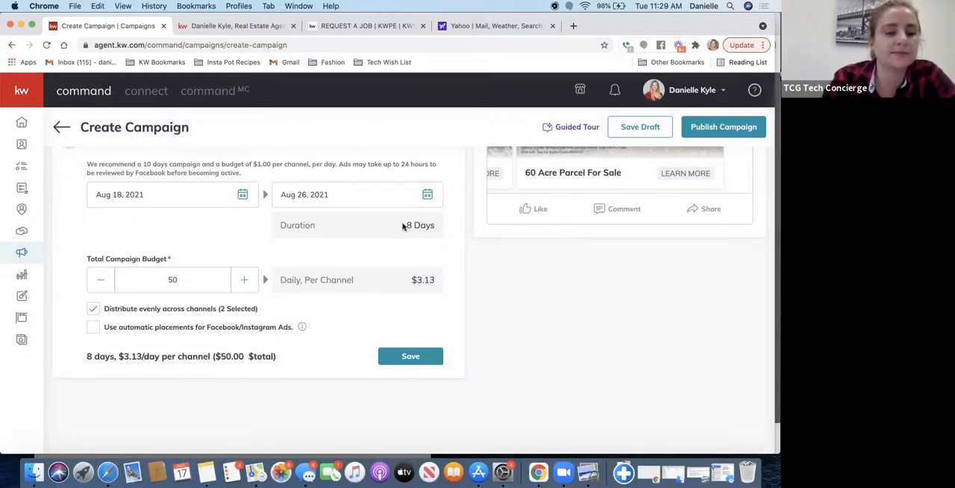
pyautogui.click(92, 309)
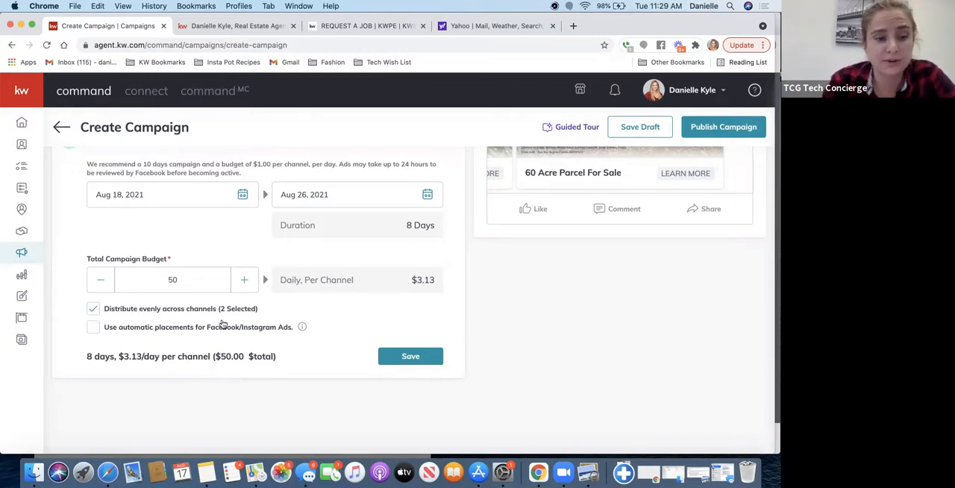
pyautogui.click(90, 329)
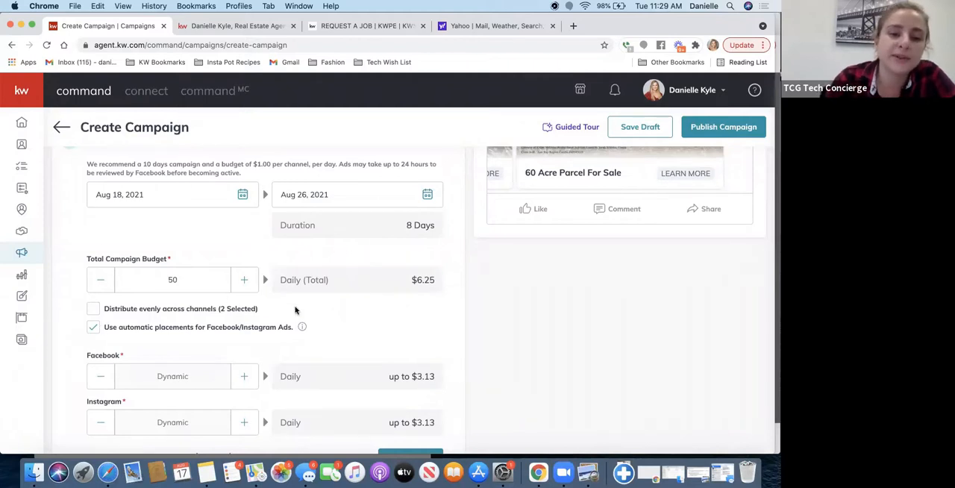
pyautogui.moveTo(303, 330)
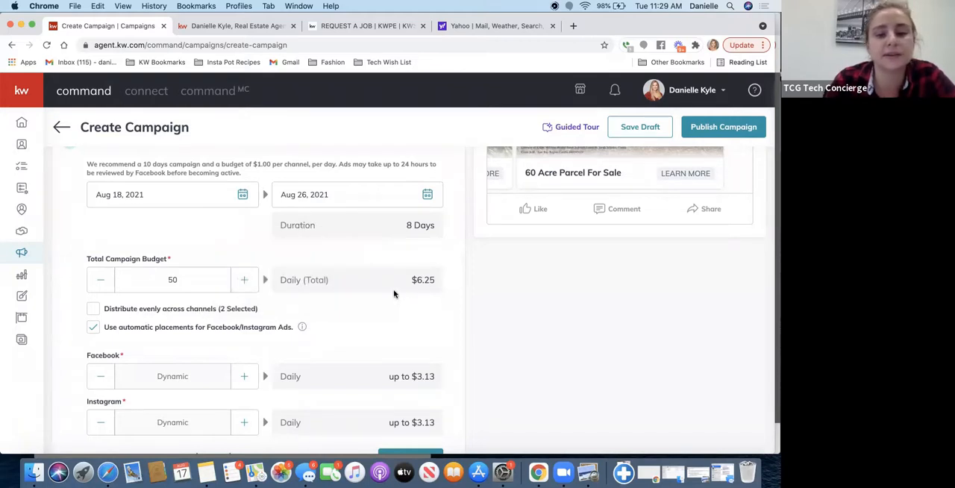
# - Review the Facebook and Instagram budget allocation and save the campaign's duration and budget settings
pyautogui.scroll(-2, 387, 374)
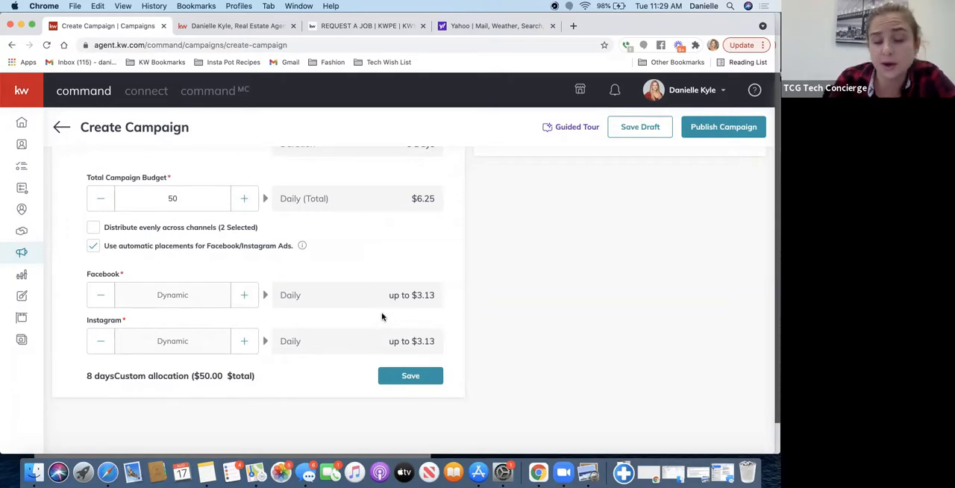
pyautogui.scroll(2, 458, 283)
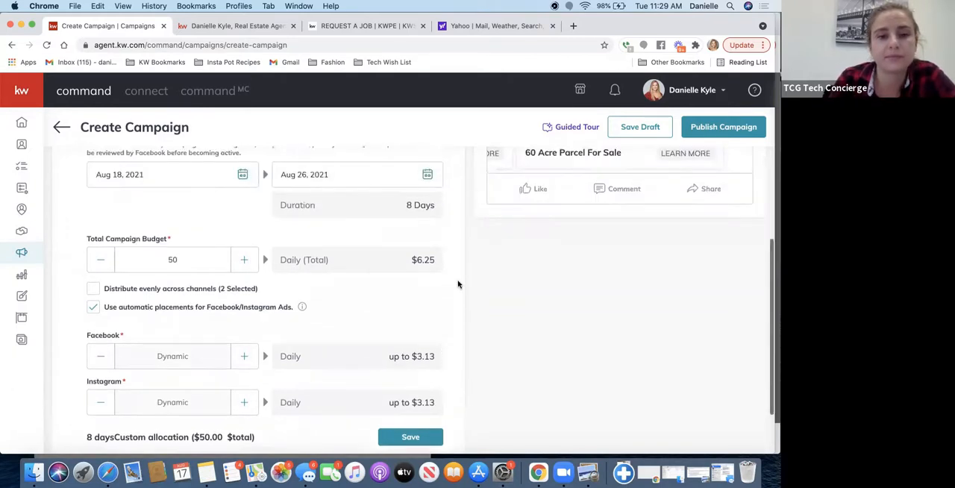
pyautogui.click(410, 444)
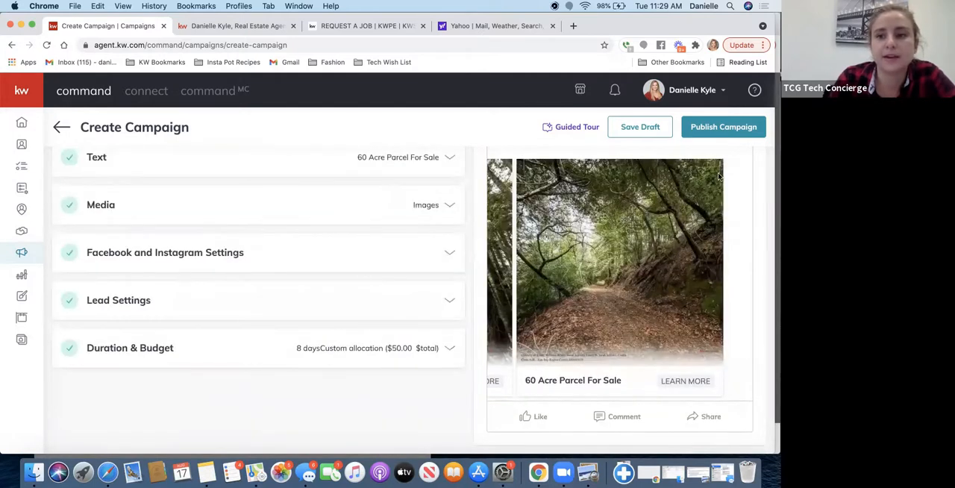
# - Start publishing the campaign to view the payment profile and new card form, then close both without adding a card
pyautogui.click(733, 129)
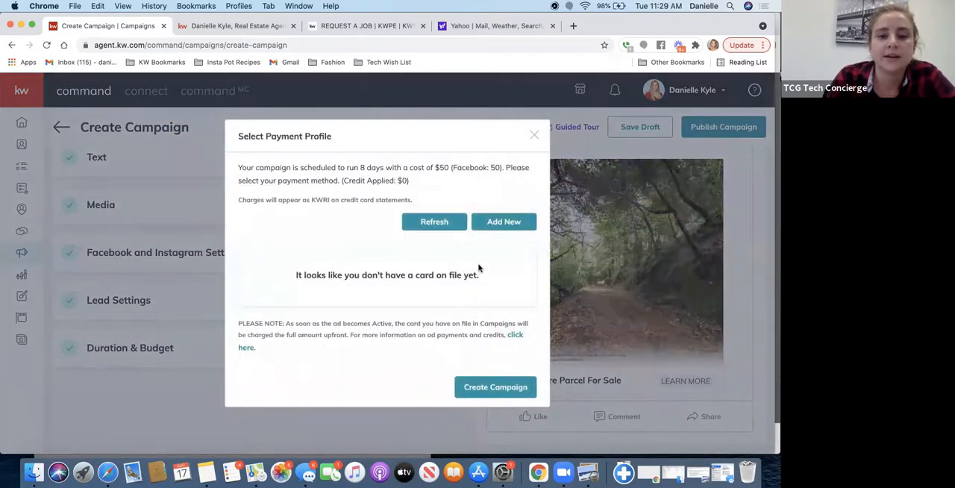
pyautogui.click(509, 222)
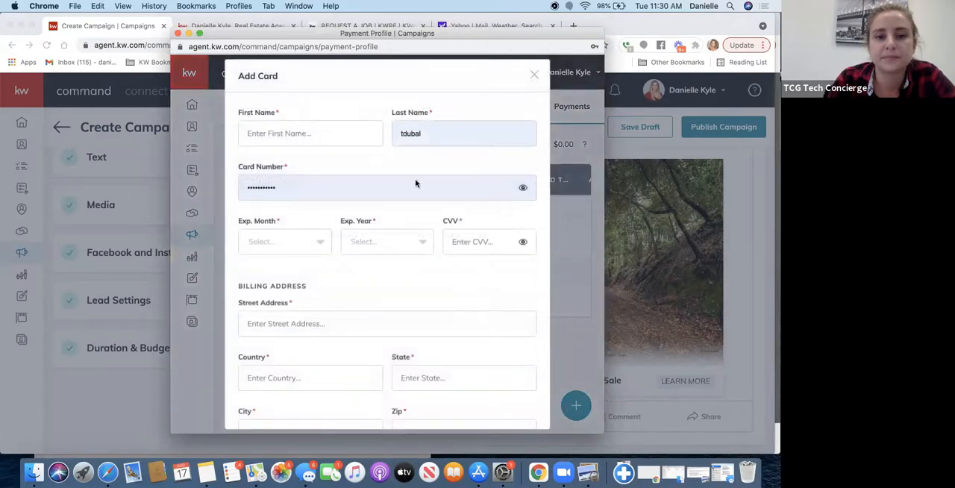
pyautogui.scroll(-3, 379, 363)
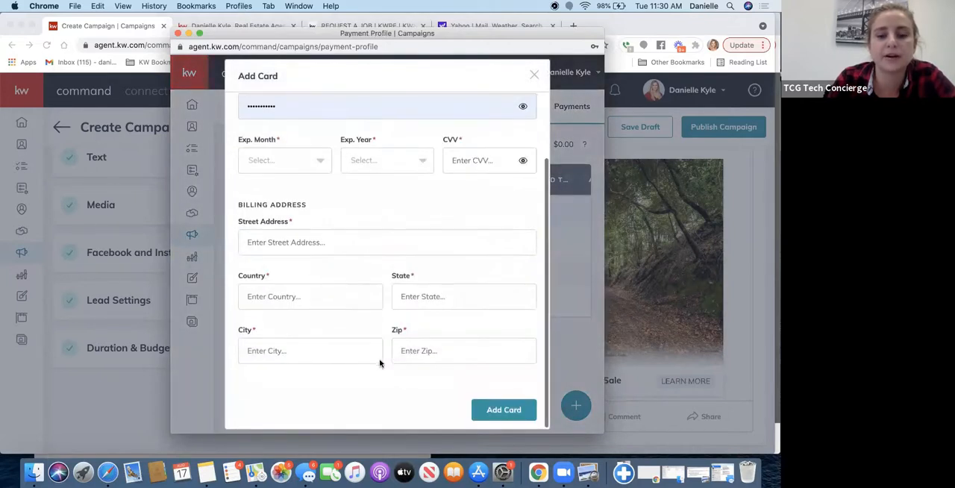
pyautogui.click(534, 76)
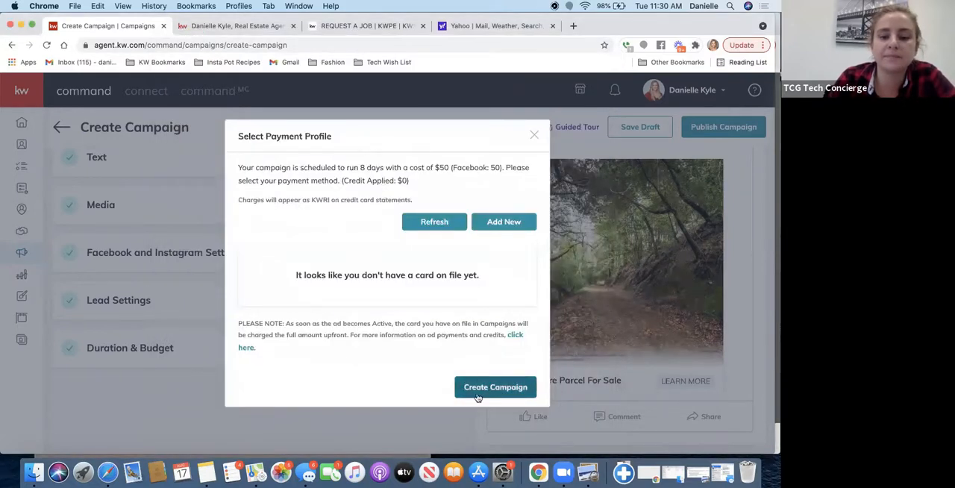
pyautogui.click(287, 428)
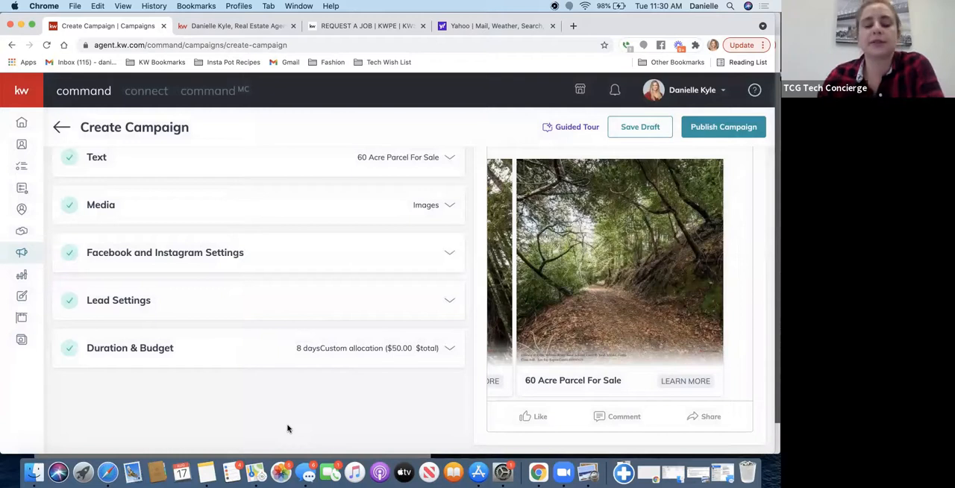
pyautogui.scroll(3, 656, 282)
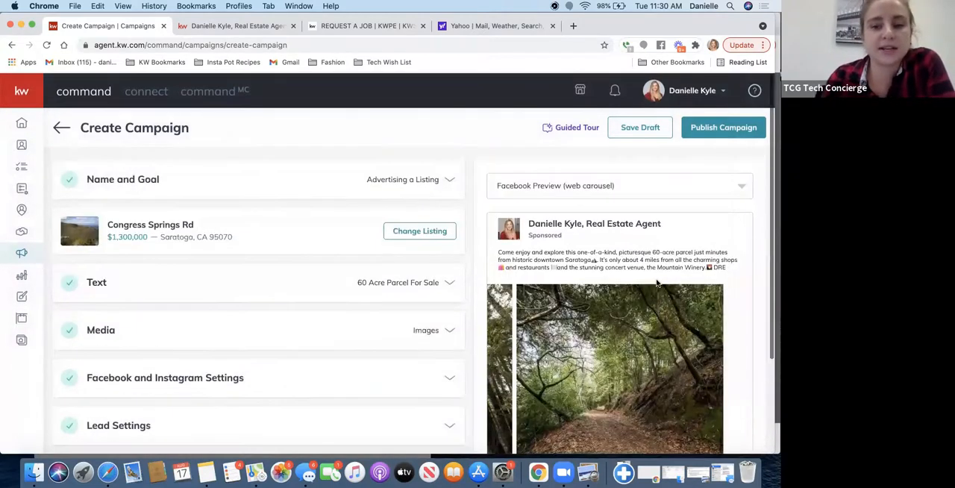
pyautogui.scroll(-2, 639, 261)
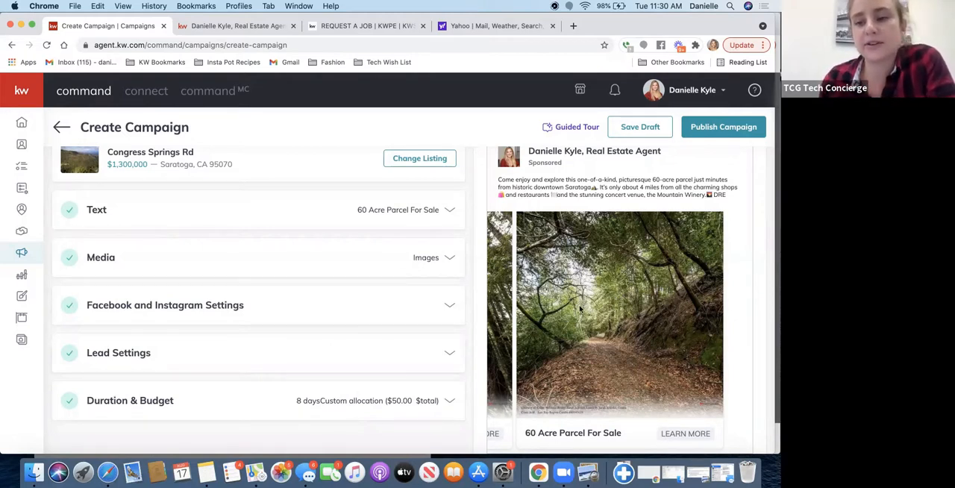
pyautogui.scroll(-2, 620, 260)
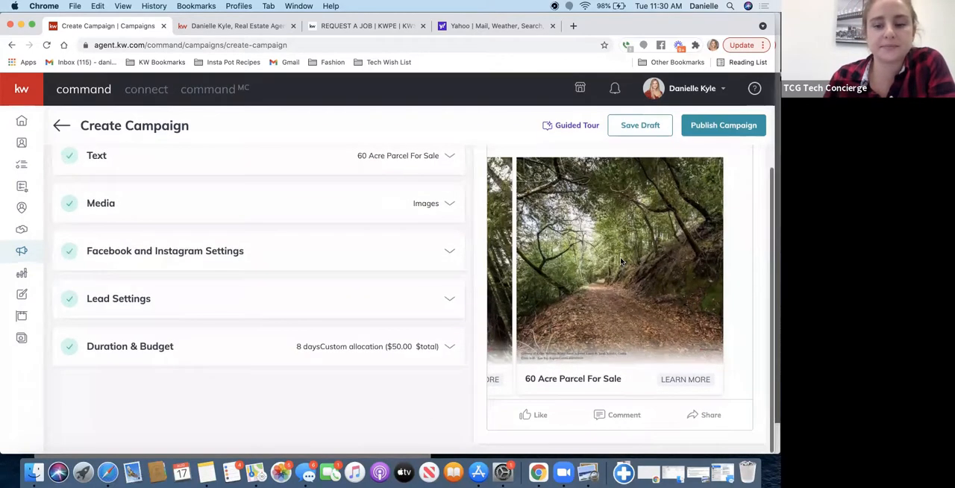
pyautogui.scroll(1, 620, 257)
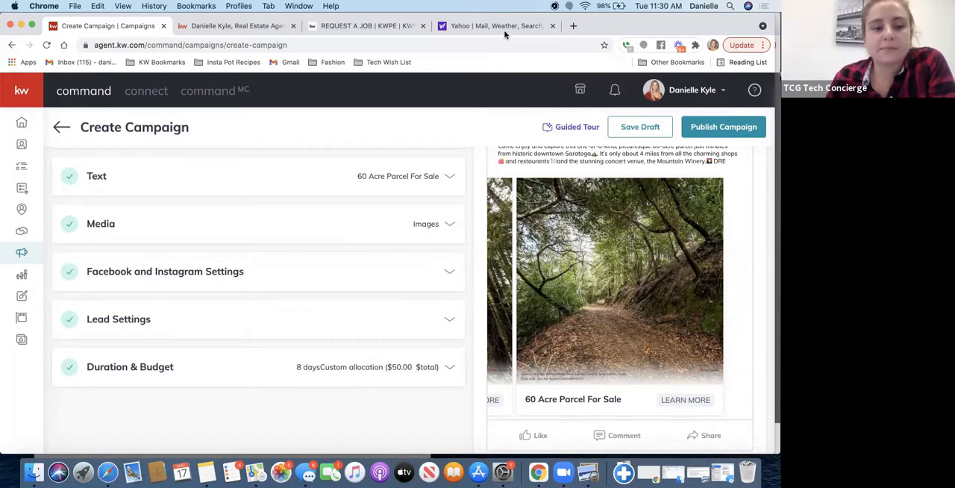
pyautogui.scroll(3, 316, 310)
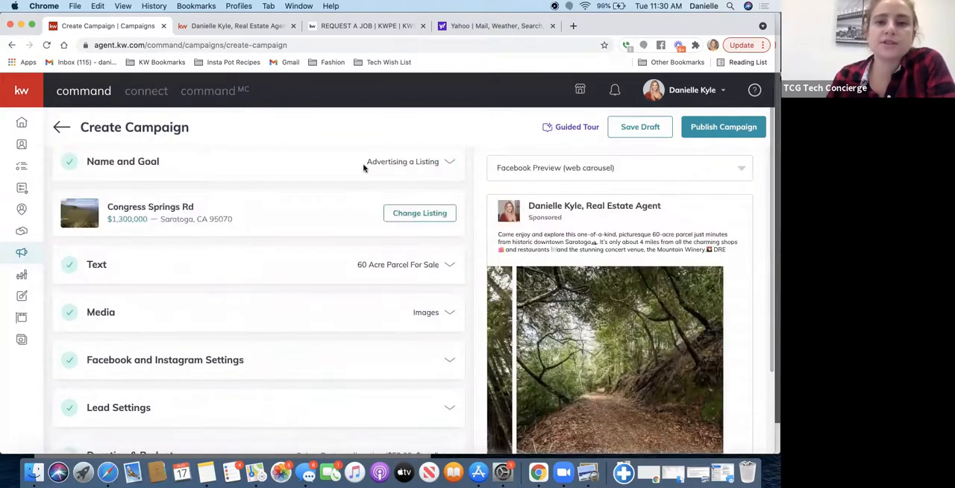
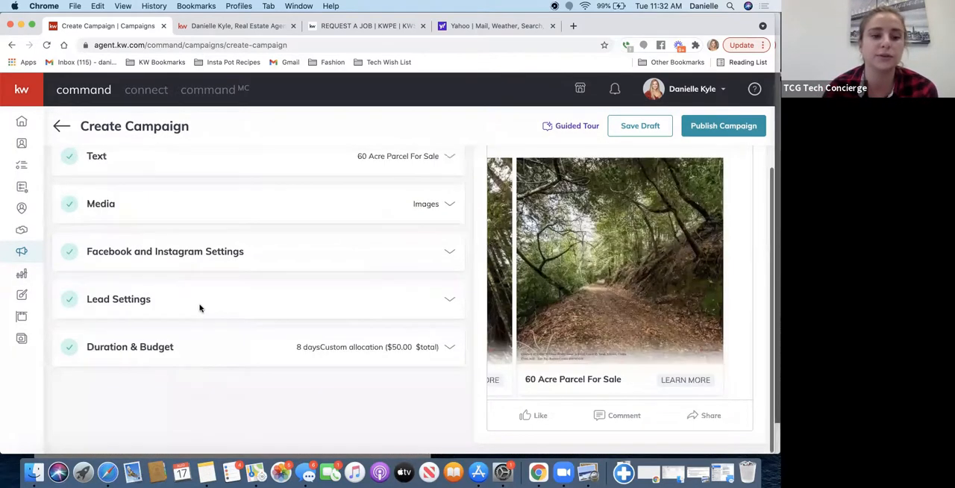
# - Open the campaign's lead settings and review the auto-tags and assigned SmartPlan
pyautogui.click(199, 308)
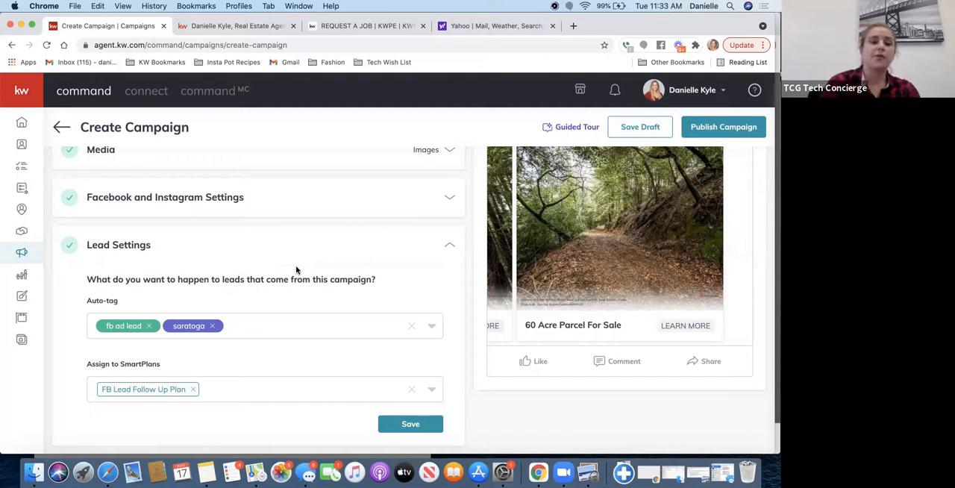
pyautogui.scroll(3, 355, 282)
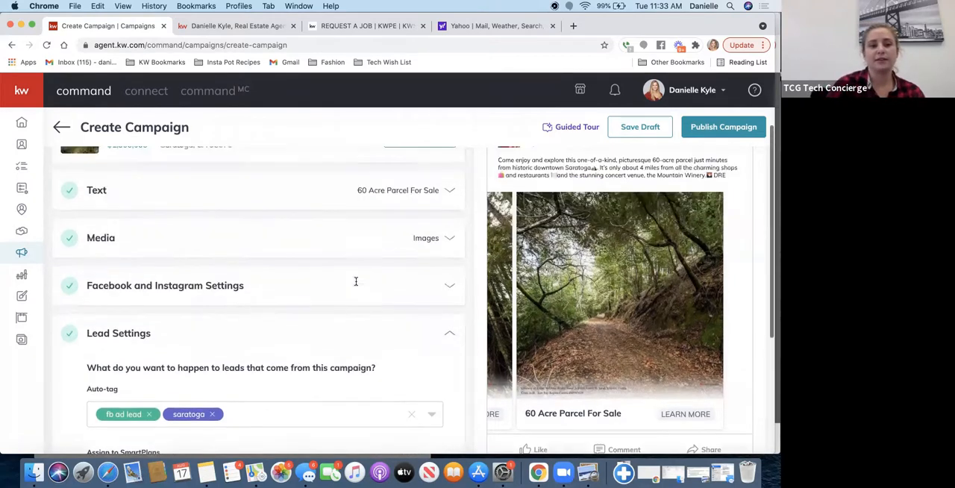
pyautogui.scroll(2, 358, 285)
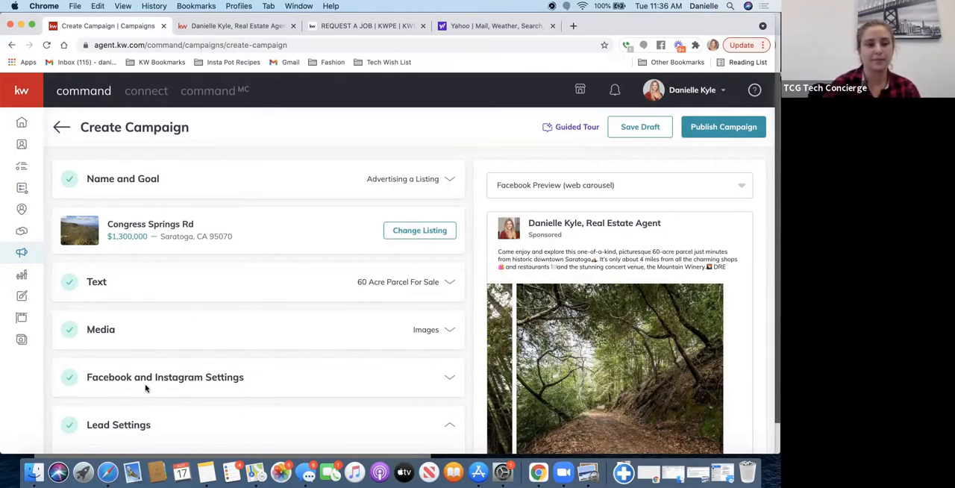
pyautogui.scroll(-3, 112, 362)
pyautogui.scroll(2, 111, 362)
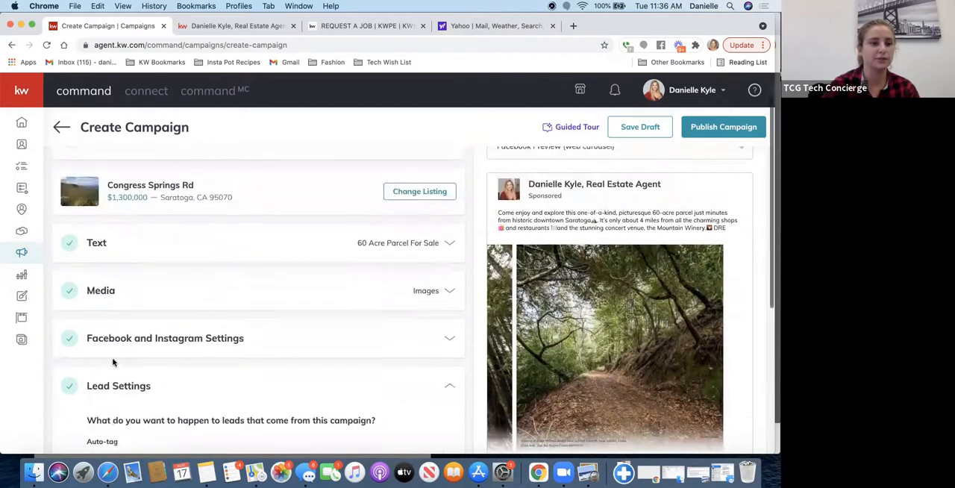
# - Open the Facebook and Instagram settings, enable targeting of the database, and check the list of available audiences
pyautogui.click(118, 332)
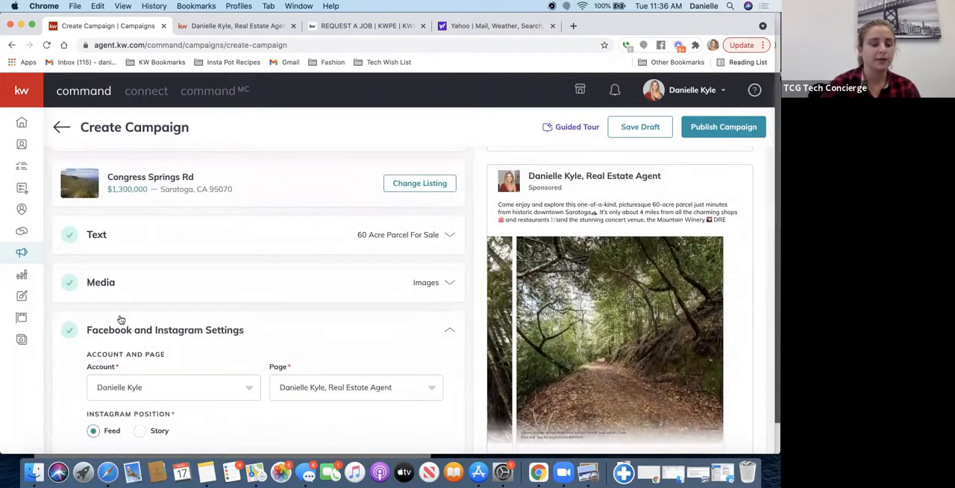
pyautogui.scroll(-5, 118, 335)
pyautogui.click(92, 354)
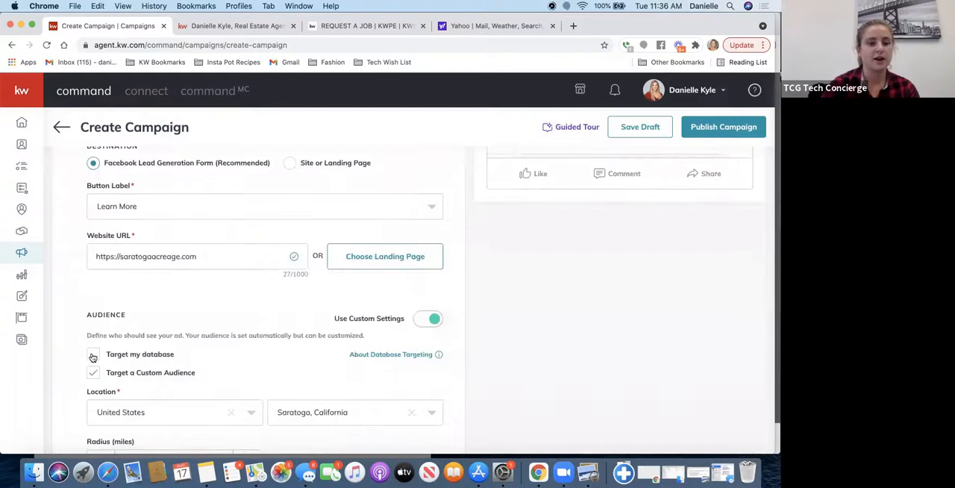
pyautogui.click(137, 388)
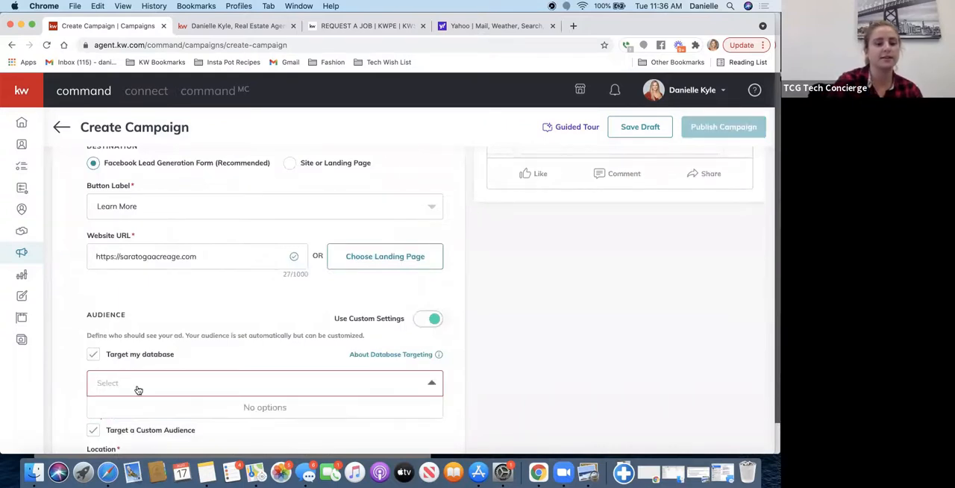
pyautogui.click(237, 439)
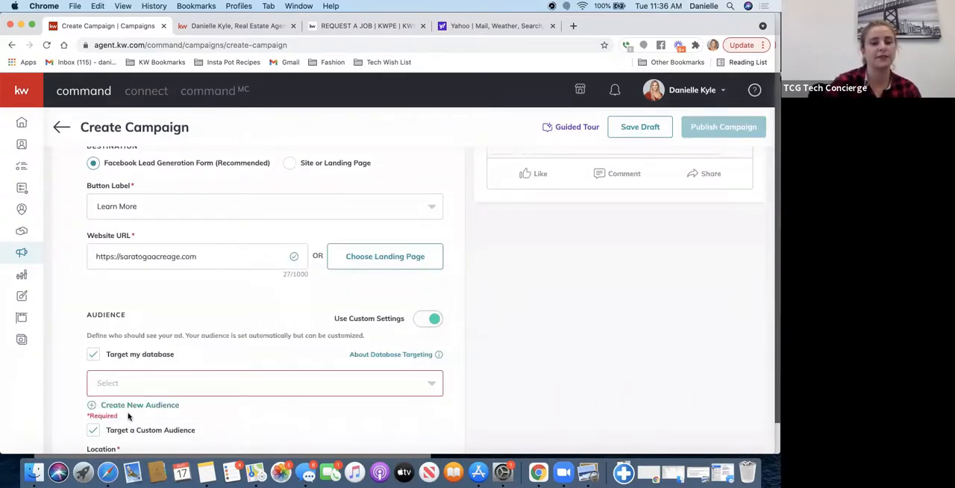
# - Start a new database audience named "ad leads retargetting"
pyautogui.click(136, 403)
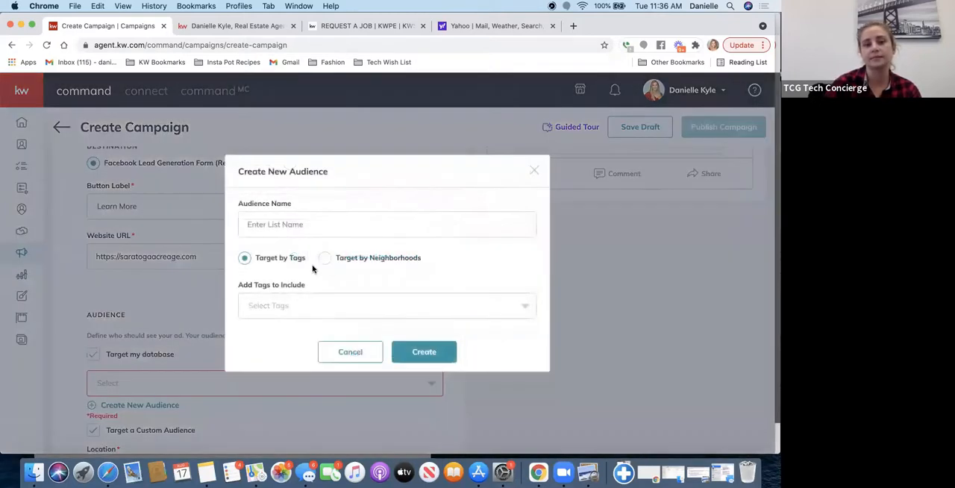
pyautogui.click(309, 223)
pyautogui.write('t')
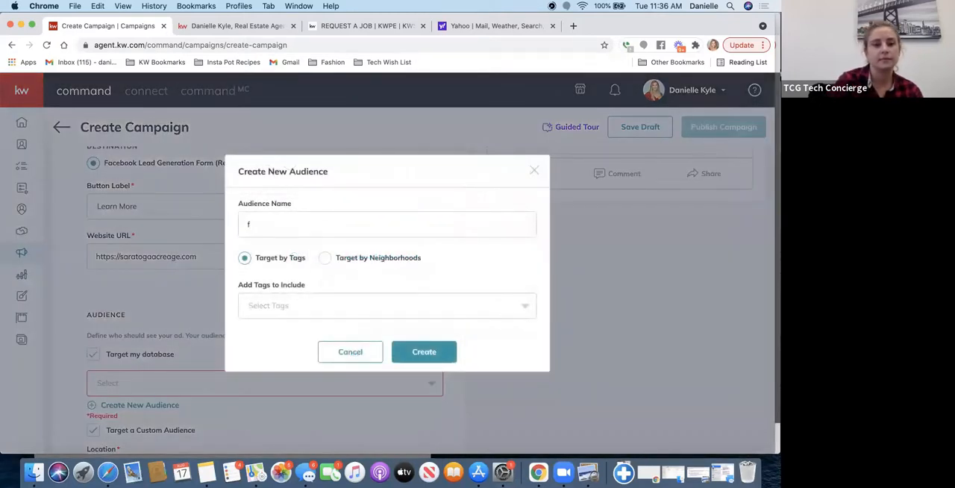
pyautogui.press('BackSpace')
pyautogui.write('a')
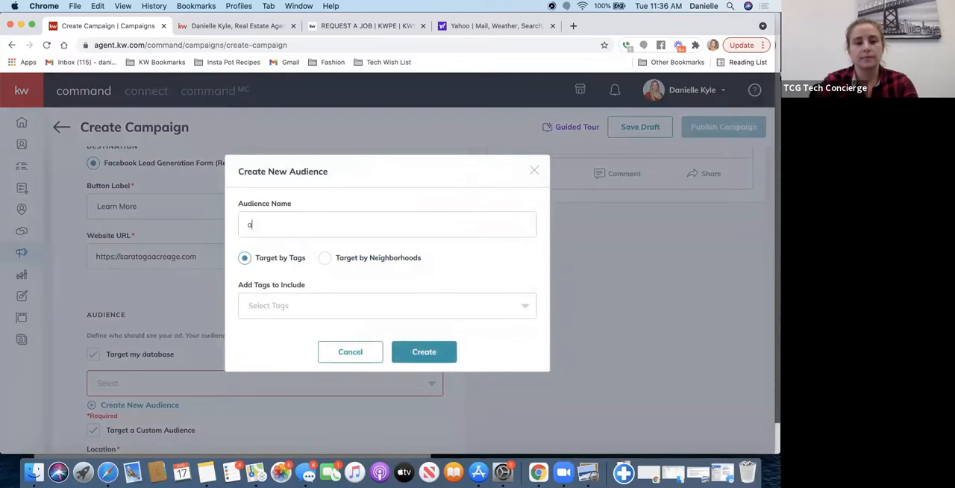
pyautogui.write('d leads re')
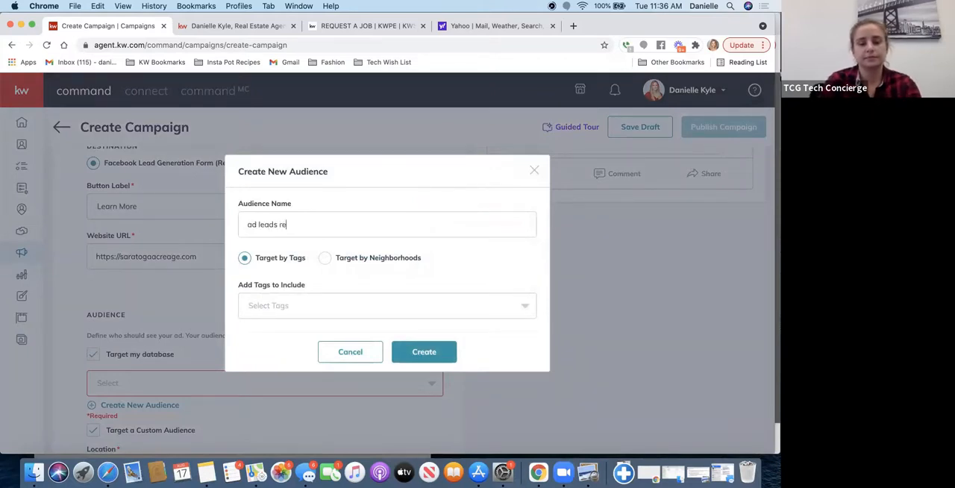
pyautogui.write('targeting')
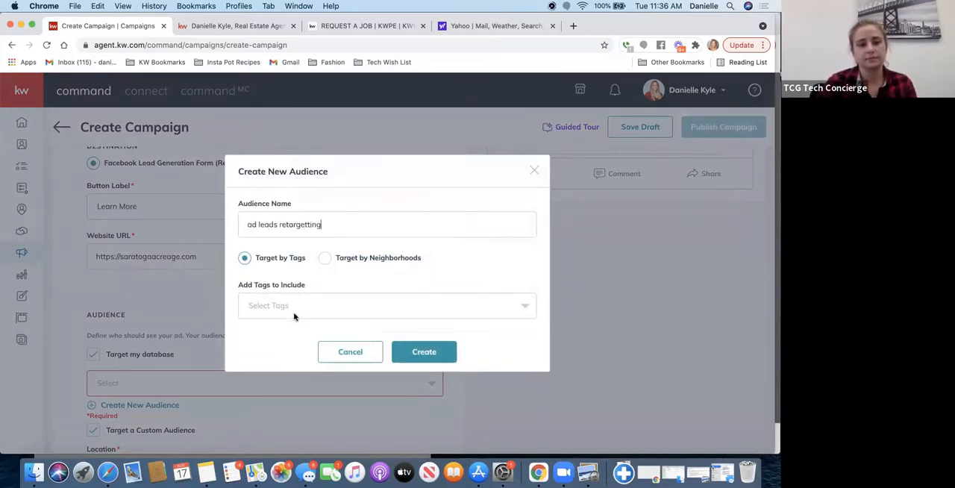
# - Include the "fb ad lead" tag in the new audience and try to create it
pyautogui.click(291, 306)
pyautogui.write('fb')
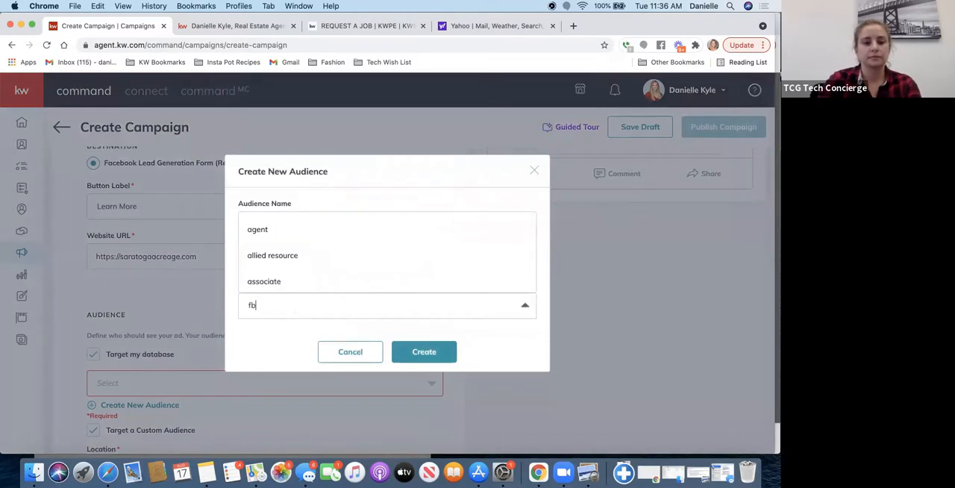
pyautogui.click(274, 280)
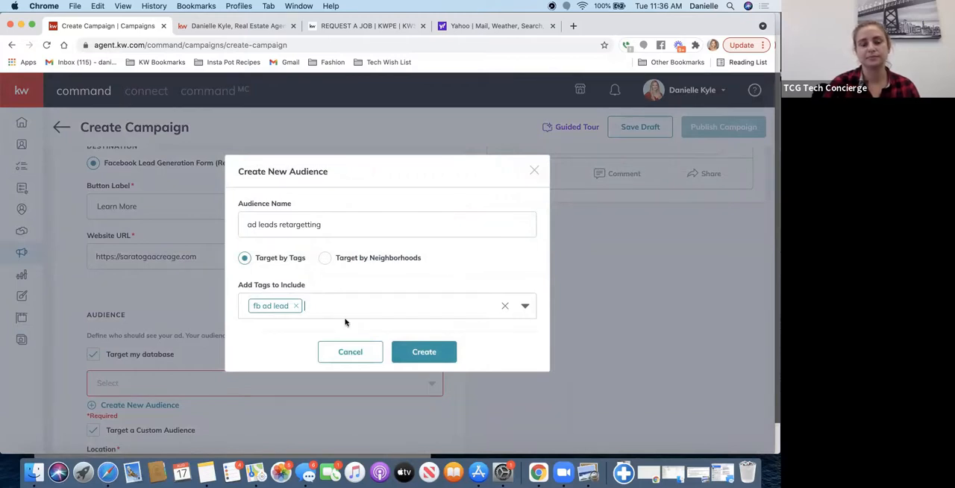
pyautogui.click(412, 353)
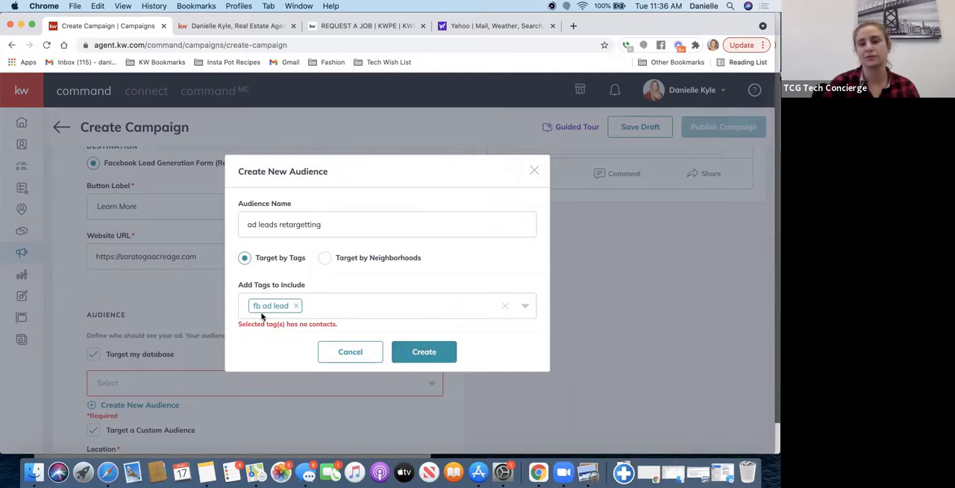
# - Discard the new audience and turn off database targeting, keeping the custom audience targeted
pyautogui.click(534, 170)
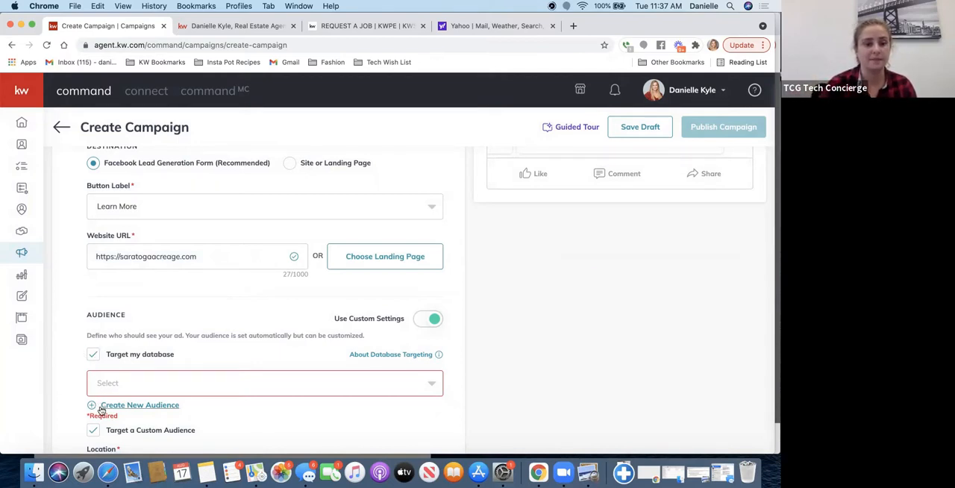
pyautogui.click(94, 431)
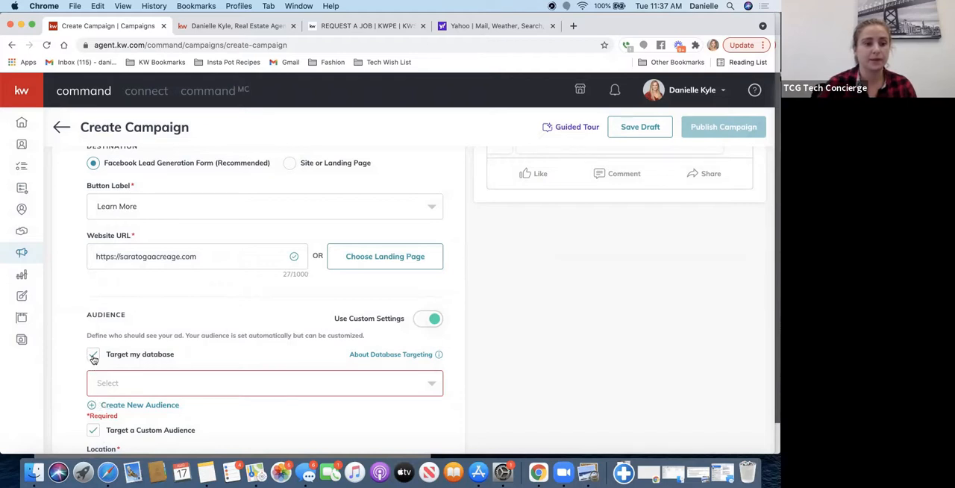
pyautogui.click(93, 357)
# - Examine the custom audience's location, radius and expert targeting interests along with the other Facebook and Instagram settings
pyautogui.scroll(-5, 181, 332)
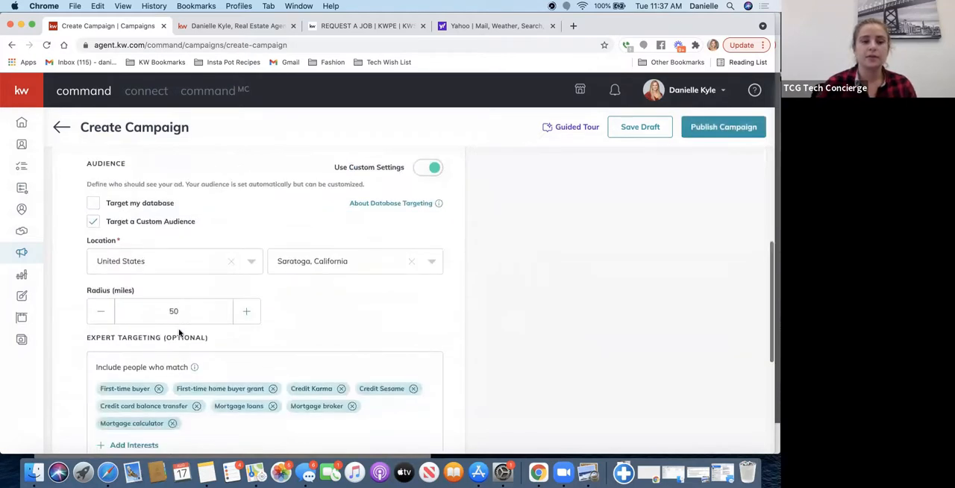
pyautogui.scroll(-3, 179, 333)
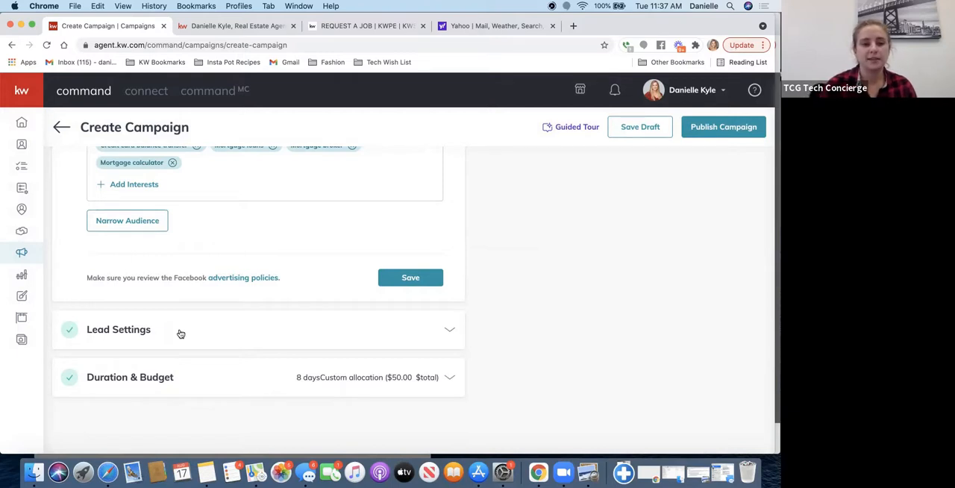
pyautogui.scroll(2, 364, 251)
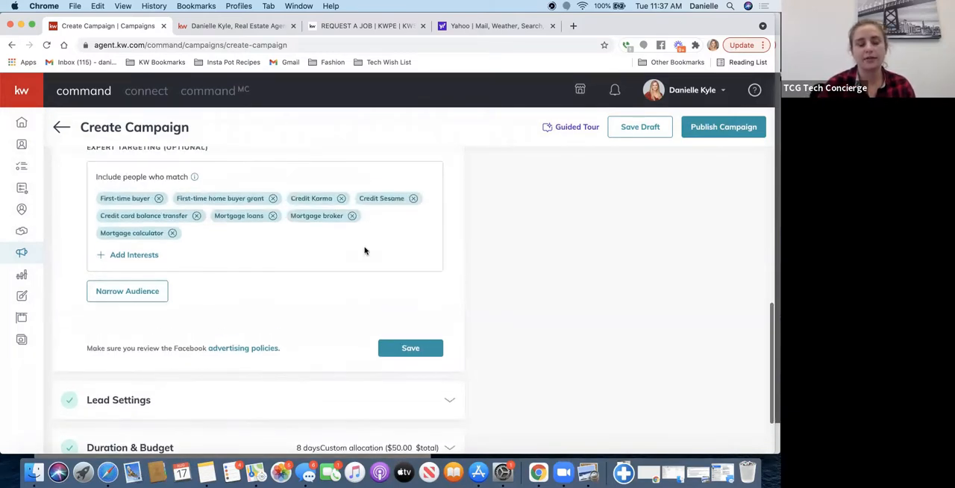
pyautogui.scroll(1, 365, 250)
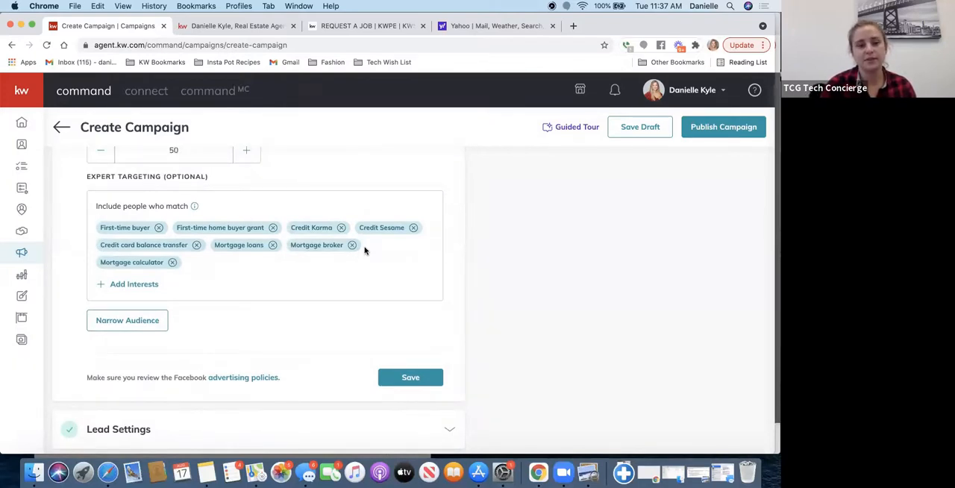
pyautogui.scroll(4, 365, 250)
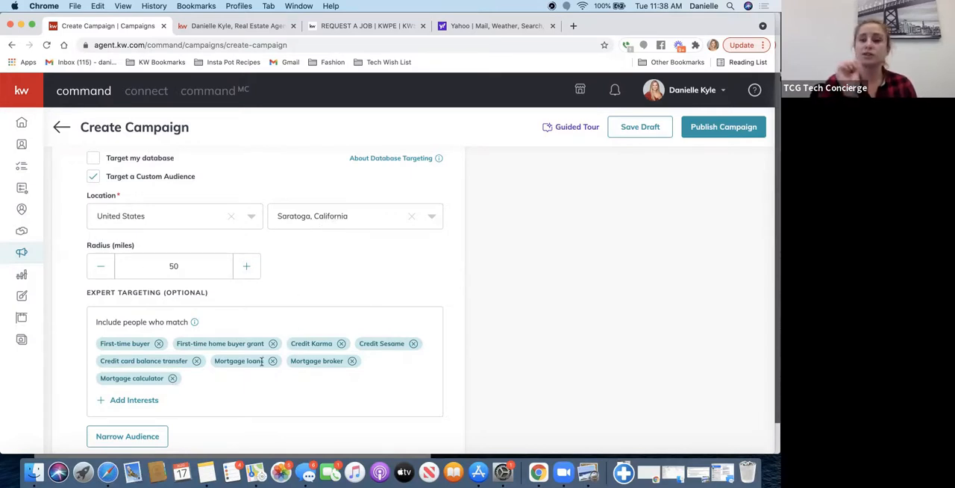
pyautogui.scroll(-1, 306, 287)
pyautogui.scroll(10, 305, 288)
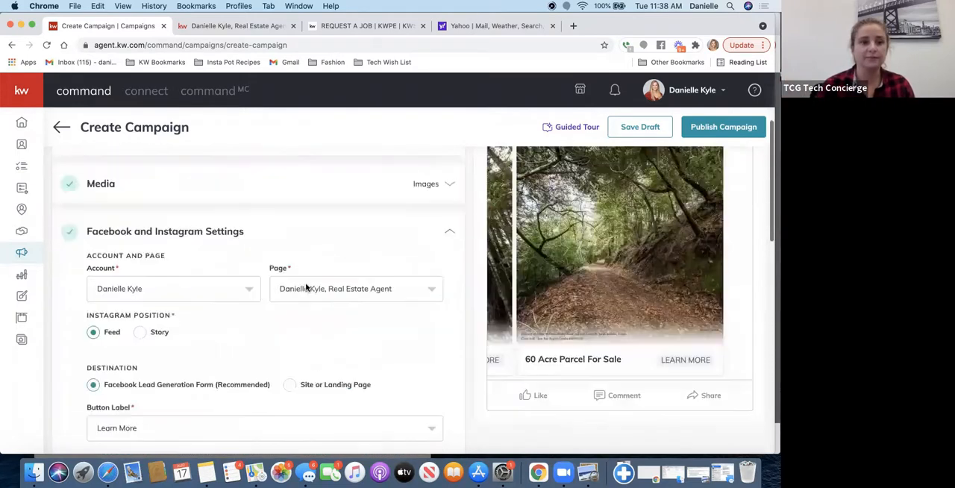
pyautogui.scroll(3, 250, 164)
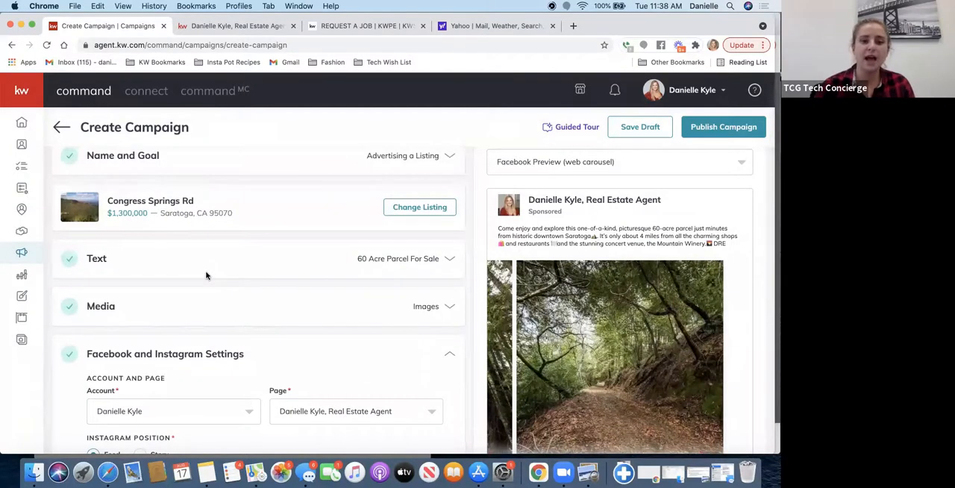
pyautogui.scroll(-5, 213, 313)
pyautogui.scroll(-6, 212, 313)
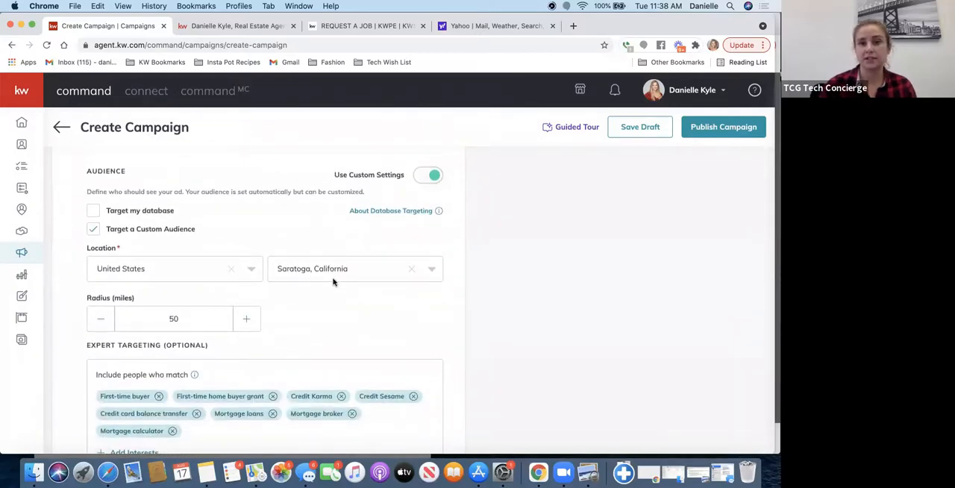
pyautogui.scroll(-3, 332, 279)
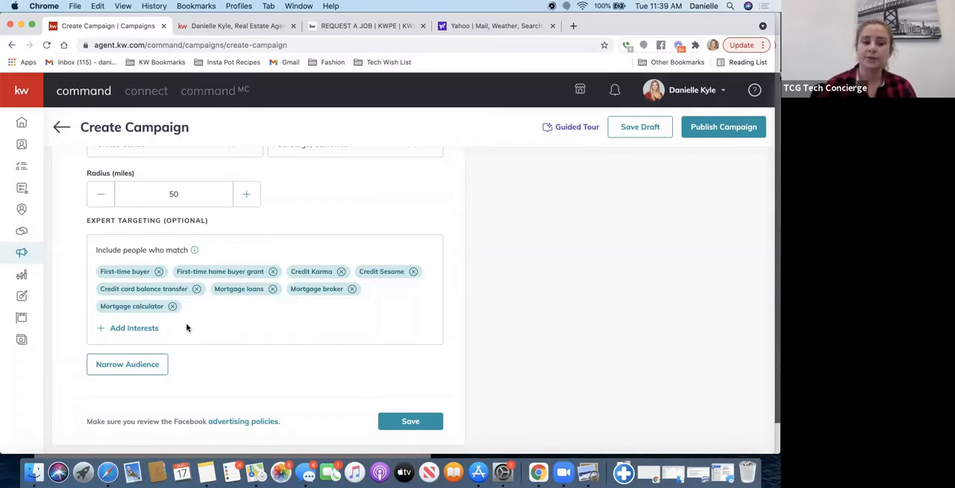
# - Look at the interests that can be added to expert targeting, close the list without adding any, and review the remaining settings
pyautogui.click(134, 329)
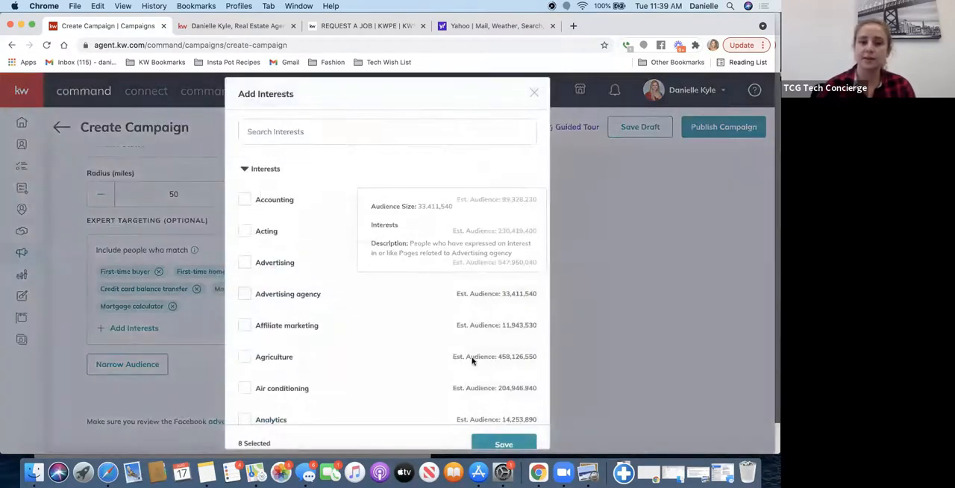
pyautogui.click(534, 95)
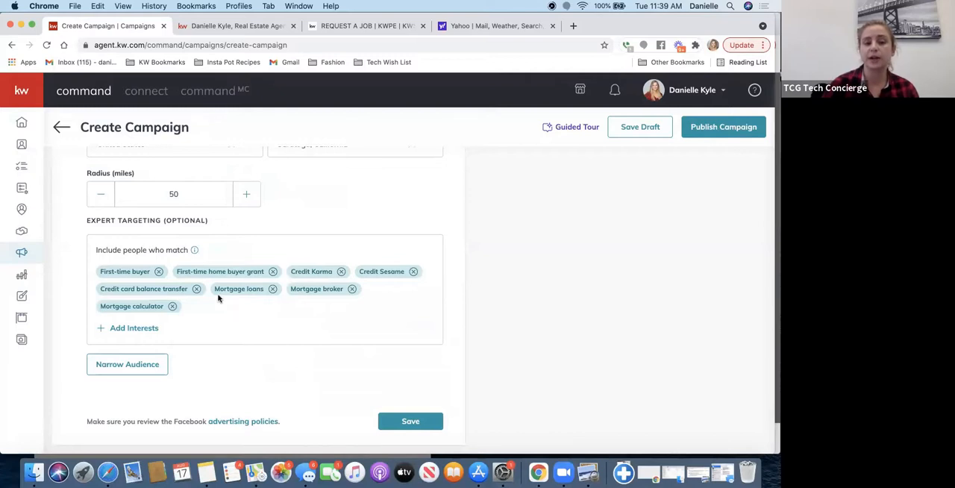
pyautogui.moveTo(196, 251)
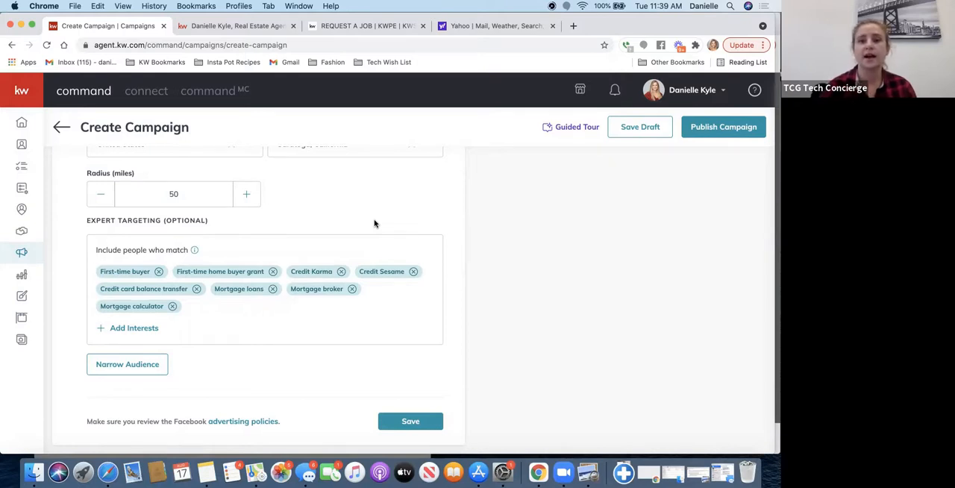
pyautogui.scroll(-2, 393, 302)
pyautogui.scroll(-2, 393, 303)
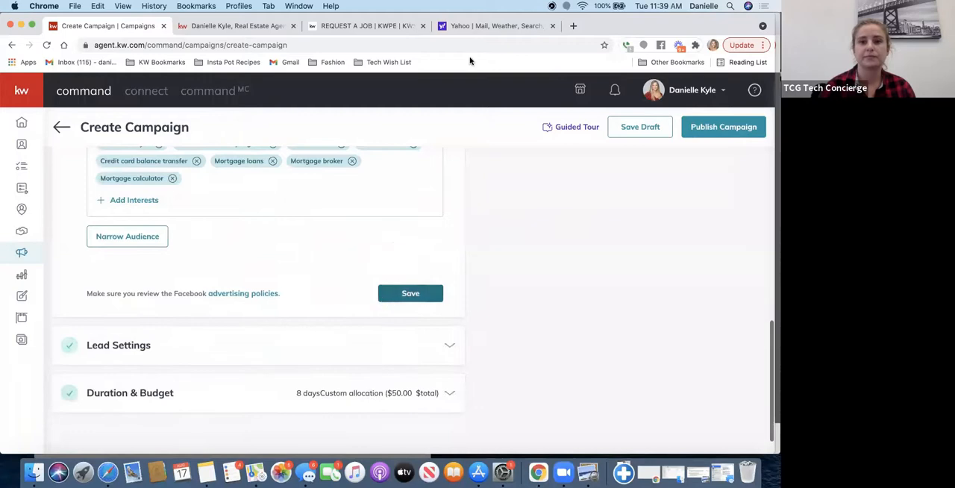